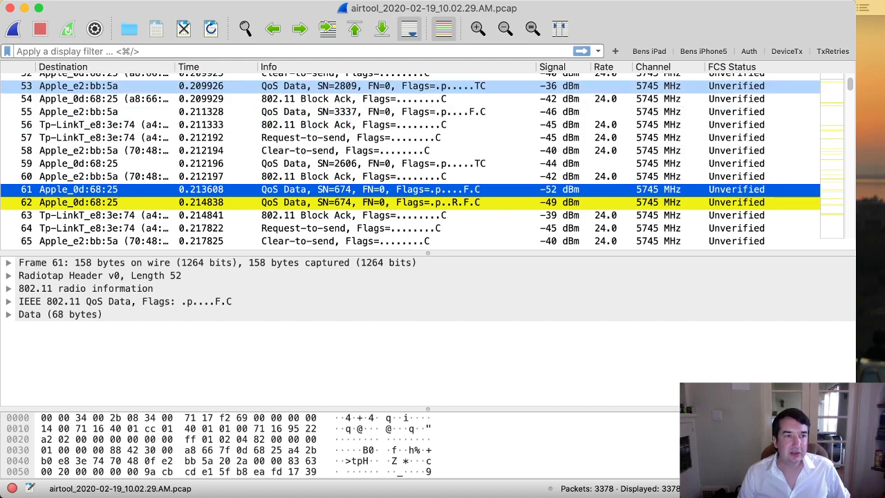
Compare QoS Data frame 53 with the Block Ack that follows it in frame 54
left_click(373, 85)
scroll(401, 159, "left", 2)
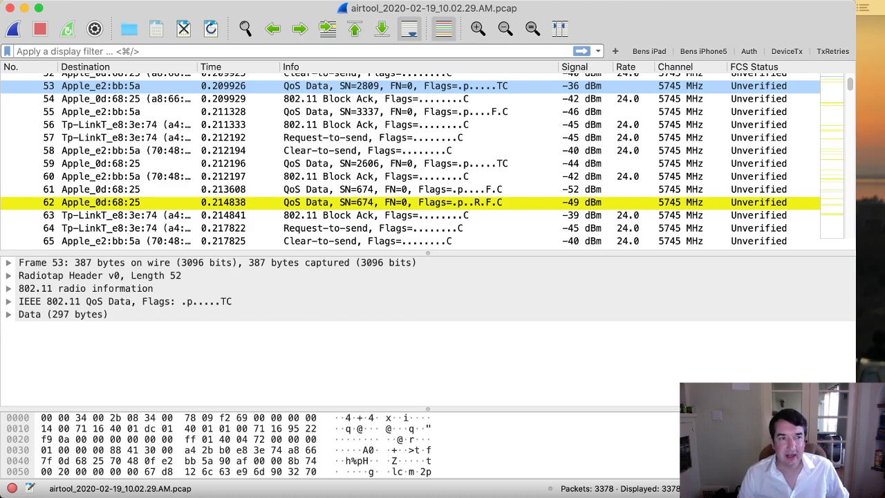
left_click(373, 99)
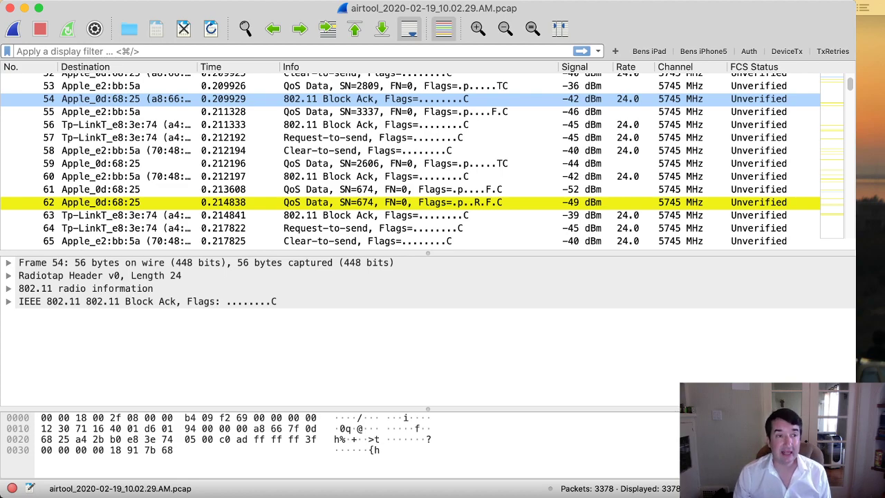
left_click(139, 98)
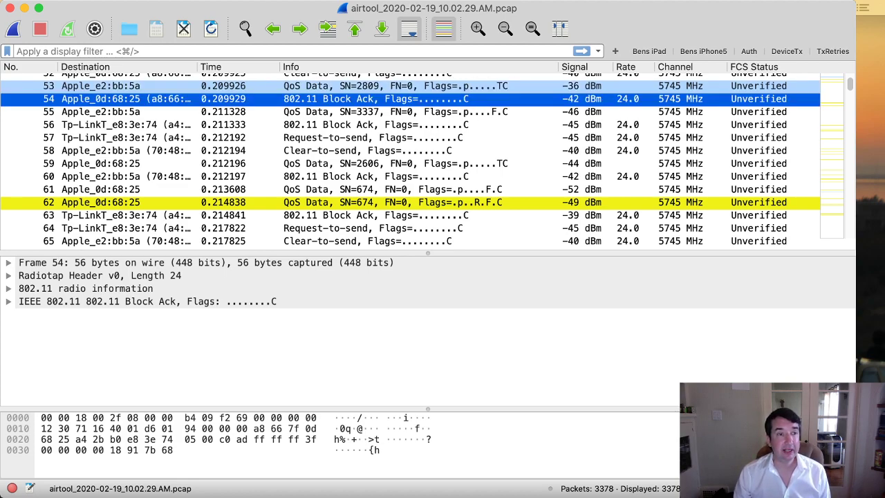
left_click(139, 86)
left_click(138, 98)
left_click(139, 84)
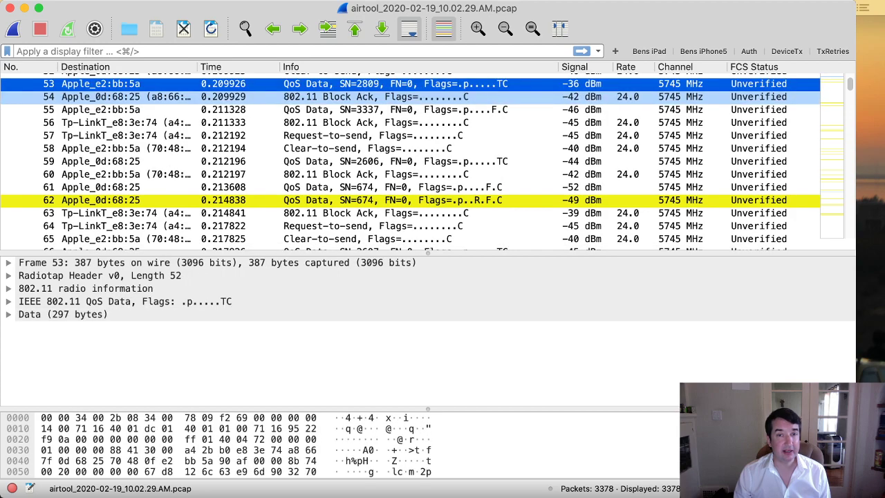
key("Down")
Find the Request-to-send in frame 2607 and the Clear-to-send in frame 2608, and inspect both
scroll(422, 160, "down", 5)
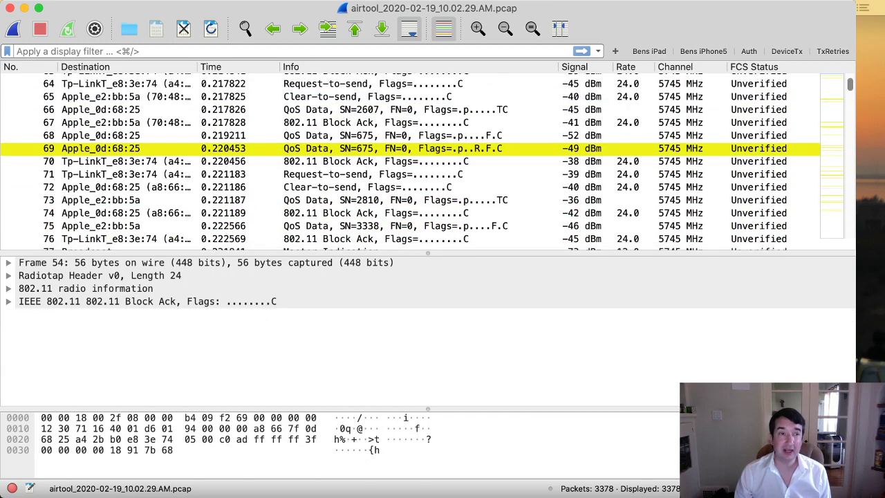
scroll(422, 113, "down", 20)
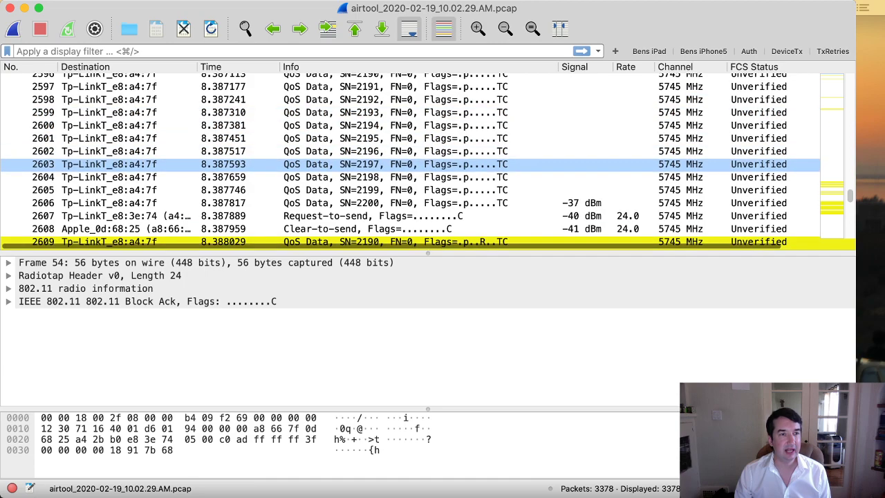
scroll(421, 164, "down", 2)
scroll(422, 133, "down", 1)
left_click(422, 161)
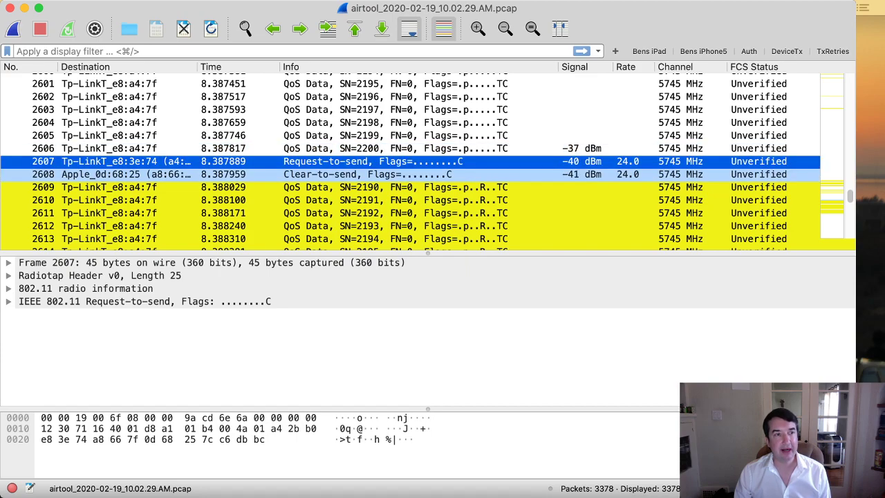
left_click(422, 174)
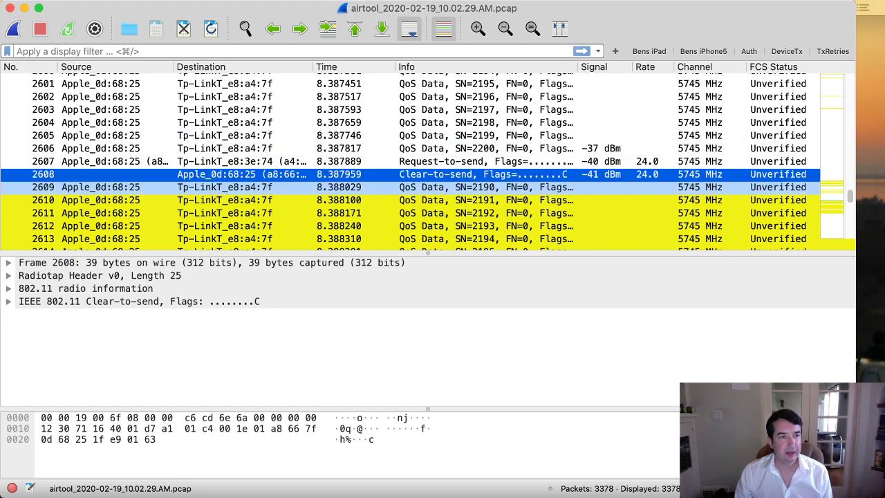
left_click(428, 161)
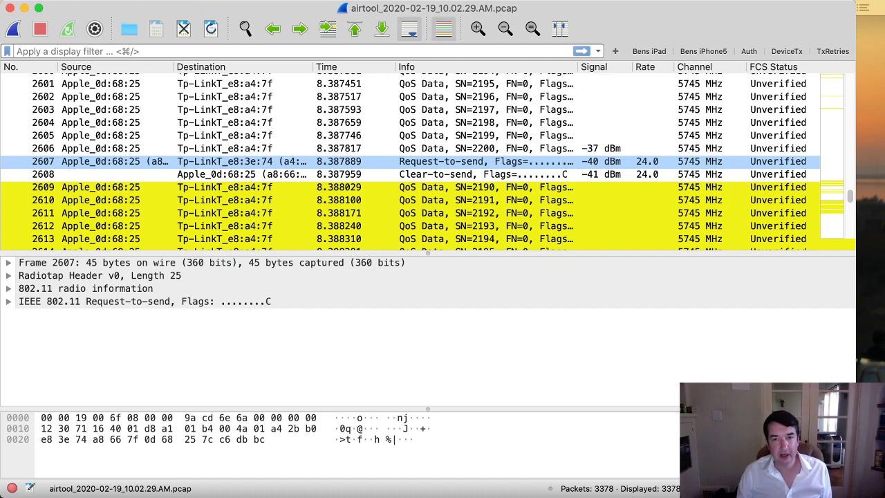
Switch to the mirrored iPhone and look up its Wi-Fi Address on the About page of the General settings
key("super+Tab")
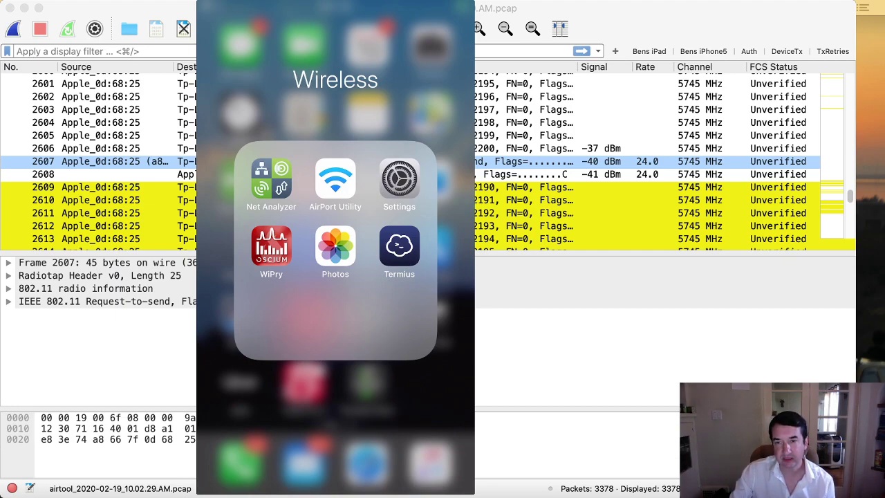
left_click(399, 178)
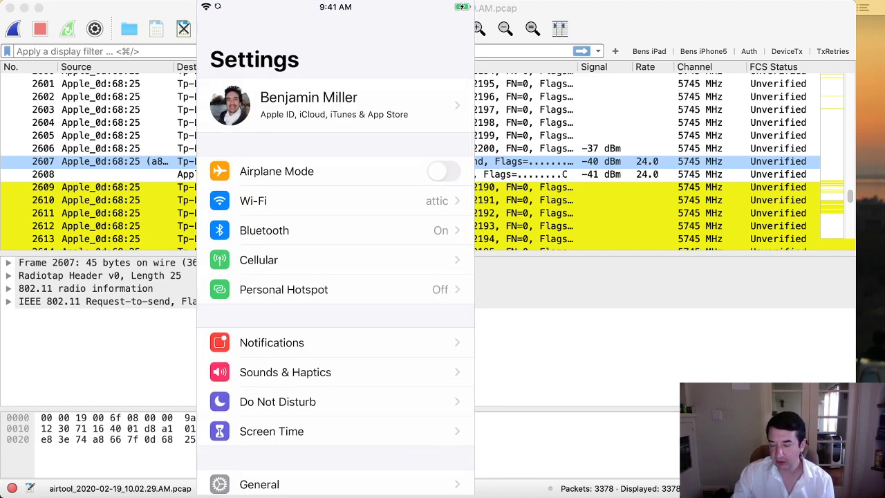
scroll(335, 276, "down", 3)
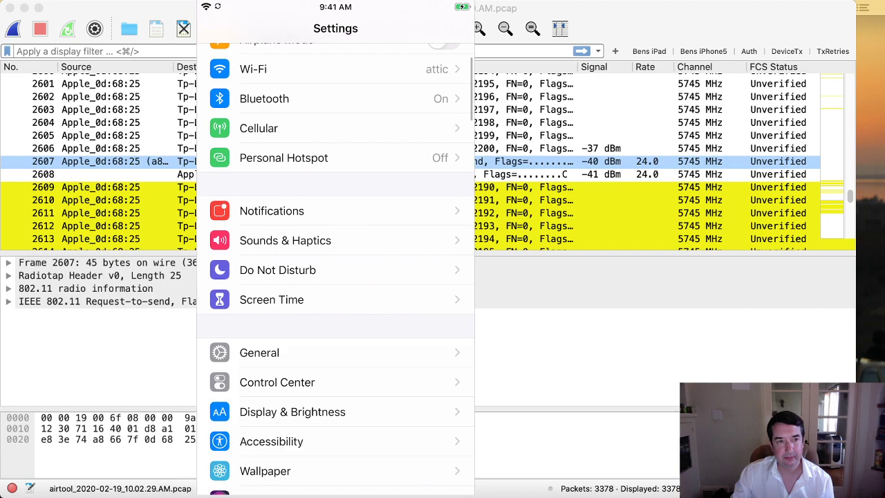
left_click(336, 353)
scroll(335, 276, "down", 1)
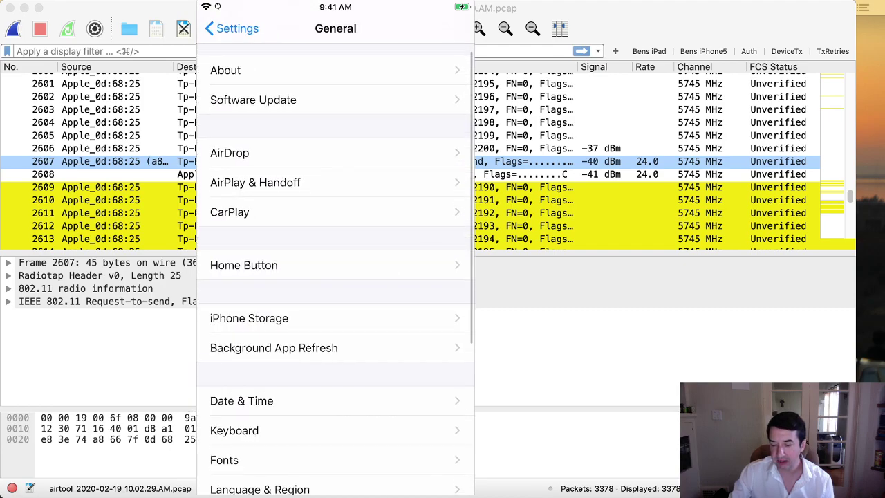
scroll(335, 270, "down", 1)
scroll(335, 270, "up", 2)
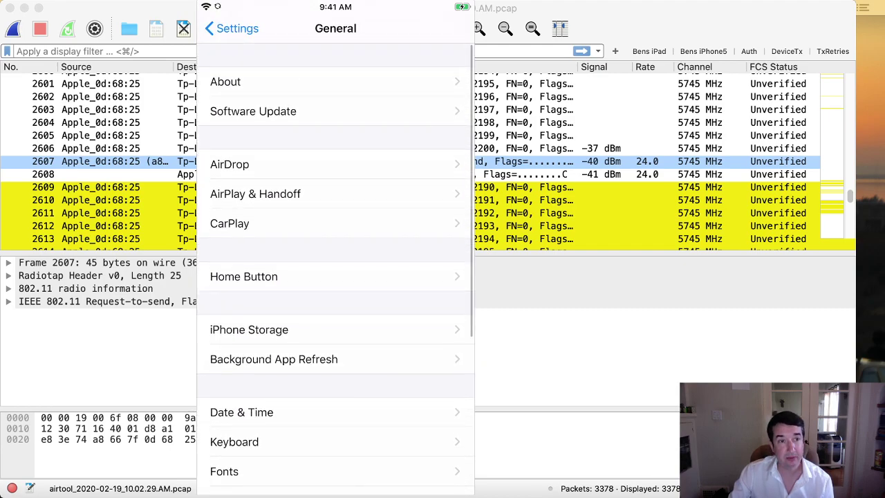
left_click(335, 81)
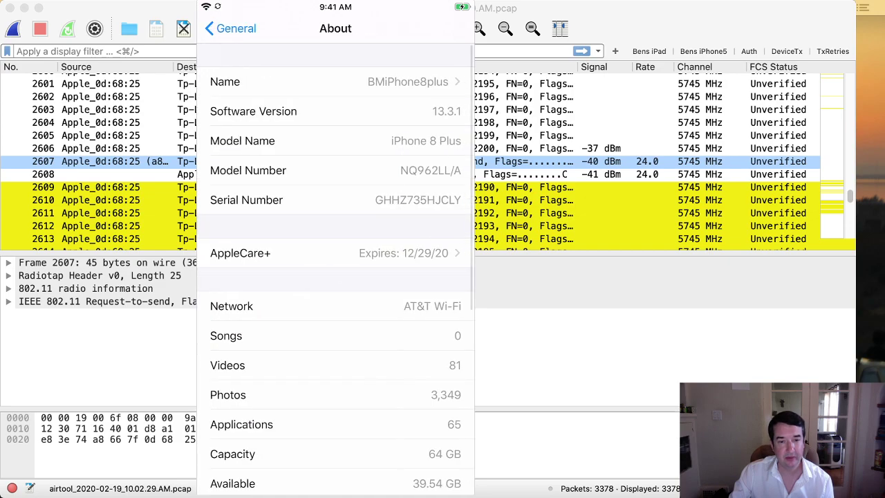
scroll(335, 270, "down", 5)
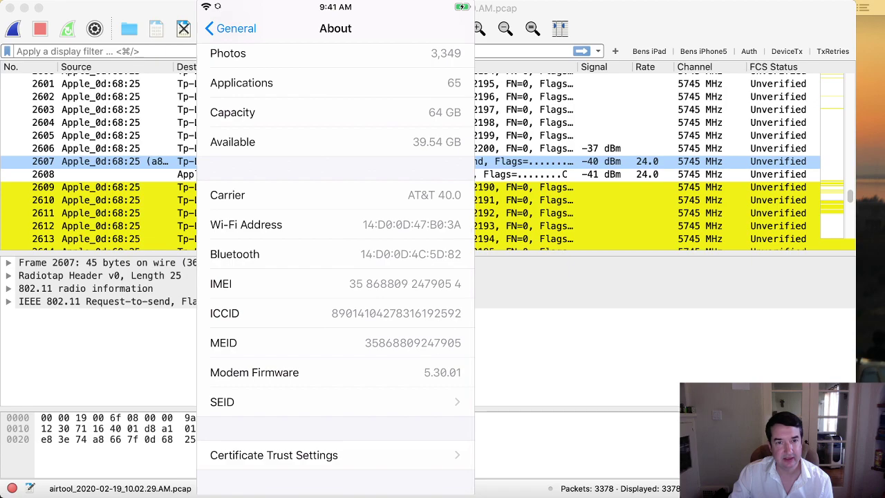
left_click(335, 224)
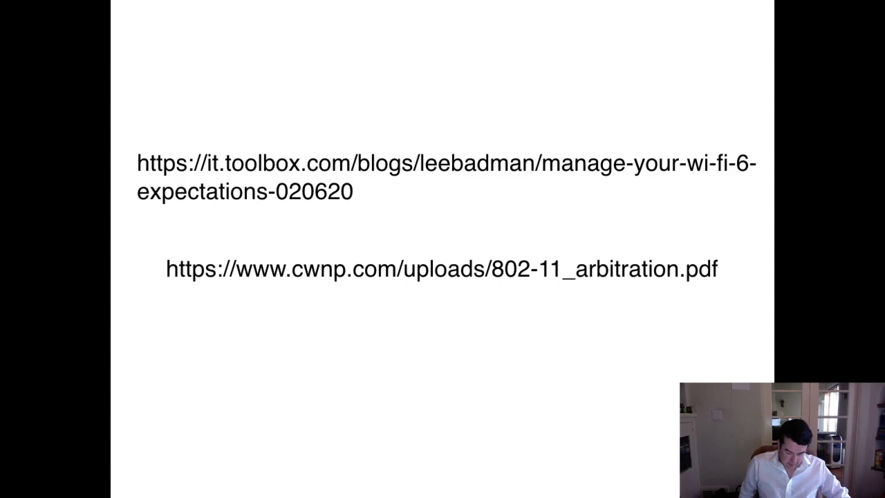
Circle the cwnp.com 802-11_arbitration.pdf link on the slide and return to the packet capture
mouse_move(554, 226)
left_mouse_down()
mouse_move(312, 228)
mouse_move(238, 318)
mouse_move(737, 309)
mouse_move(620, 208)
mouse_move(507, 227)
left_mouse_up()
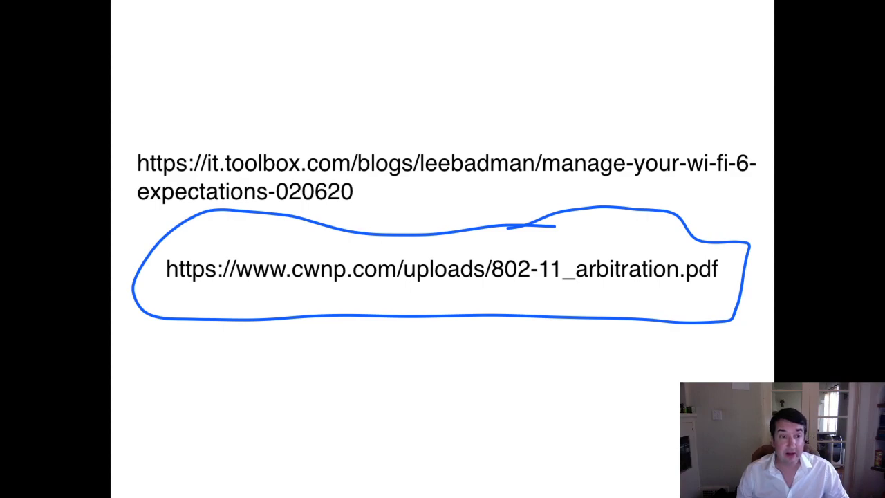
key("Escape")
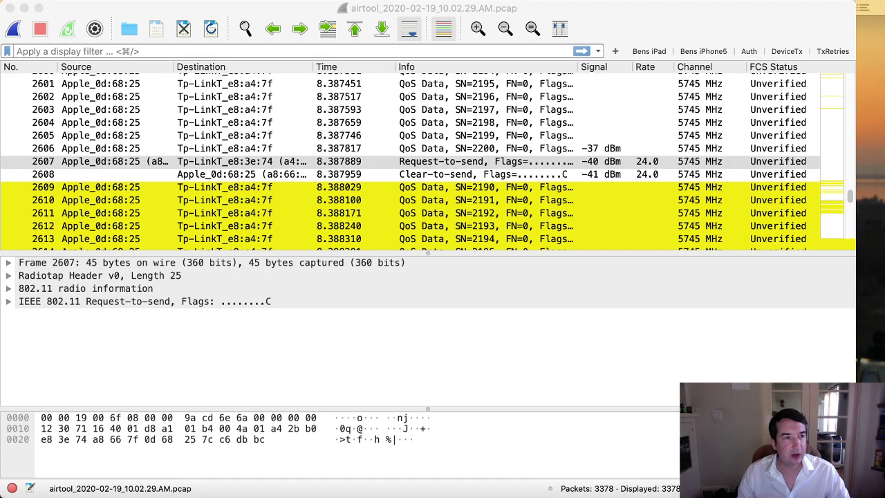
Compare Request-to-send frame 2607 with Clear-to-send frame 2608
left_click(442, 174)
left_click(442, 161)
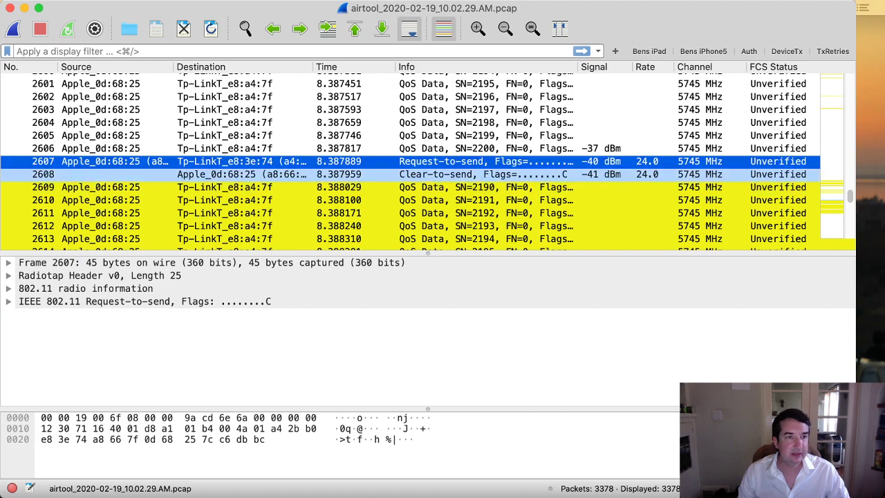
left_click(443, 174)
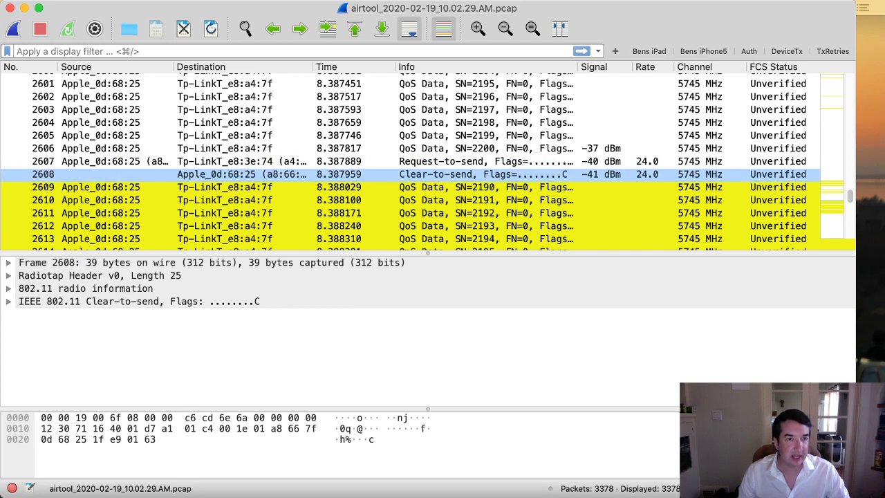
left_click(442, 161)
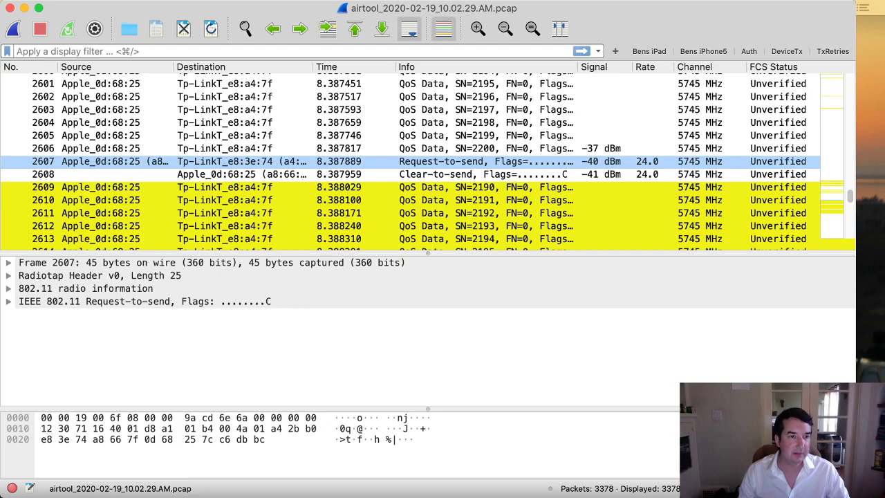
left_click(442, 174)
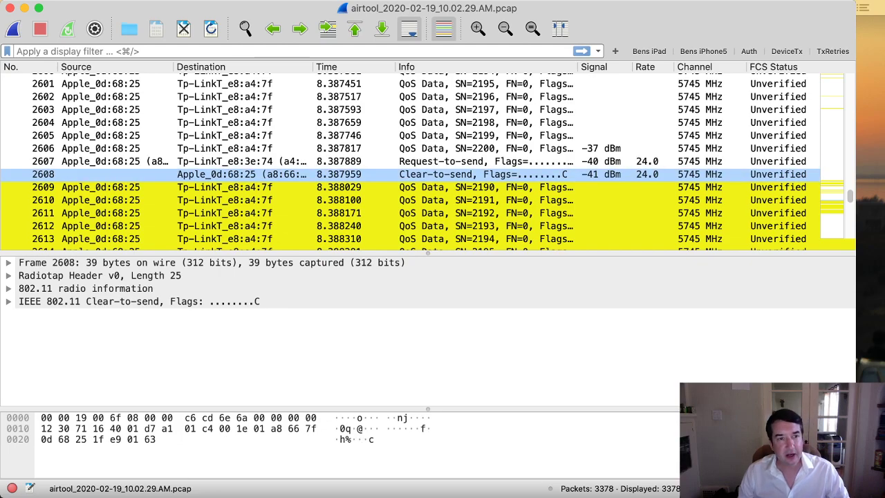
Inspect QoS Data frame 2609 and review the run of highlighted retry frames from 2609 to 2619
left_click(429, 187)
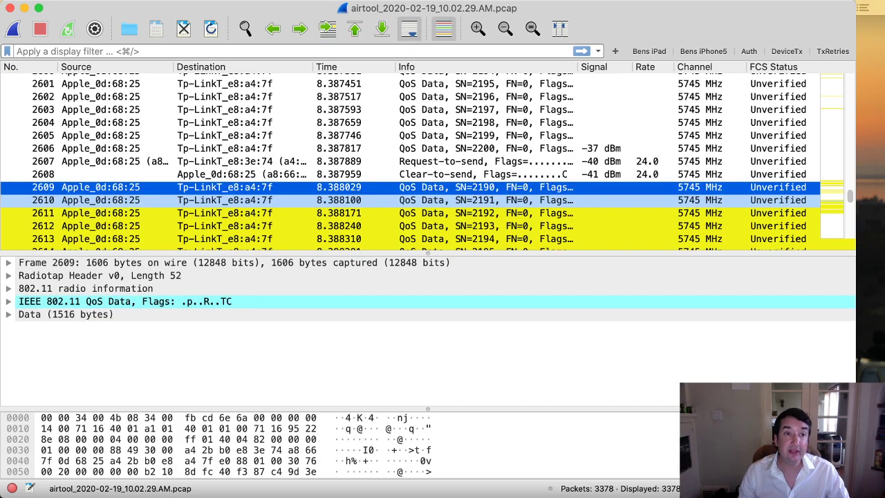
key("Tab")
key("shift+Tab")
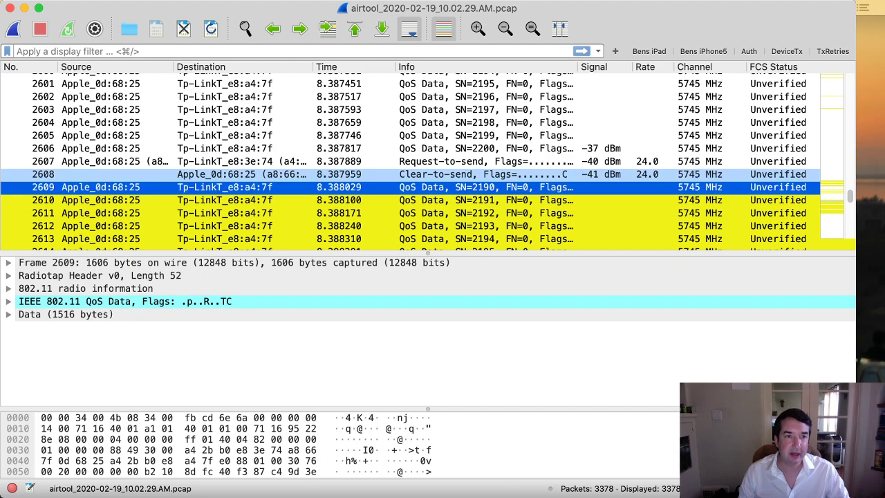
key("Tab")
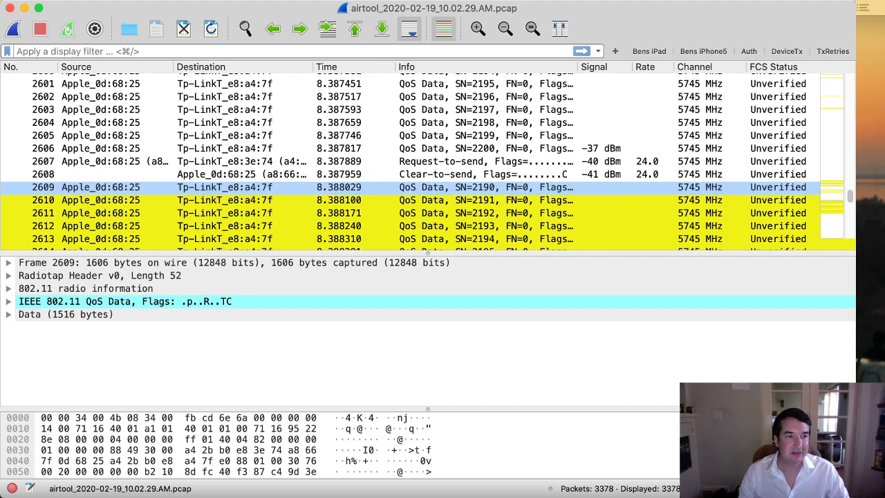
scroll(410, 161, "down", 5)
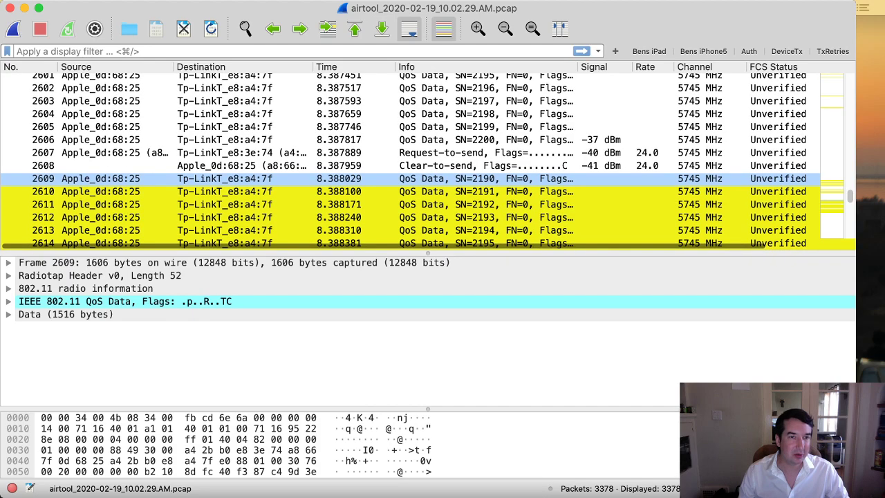
key("shift+Tab")
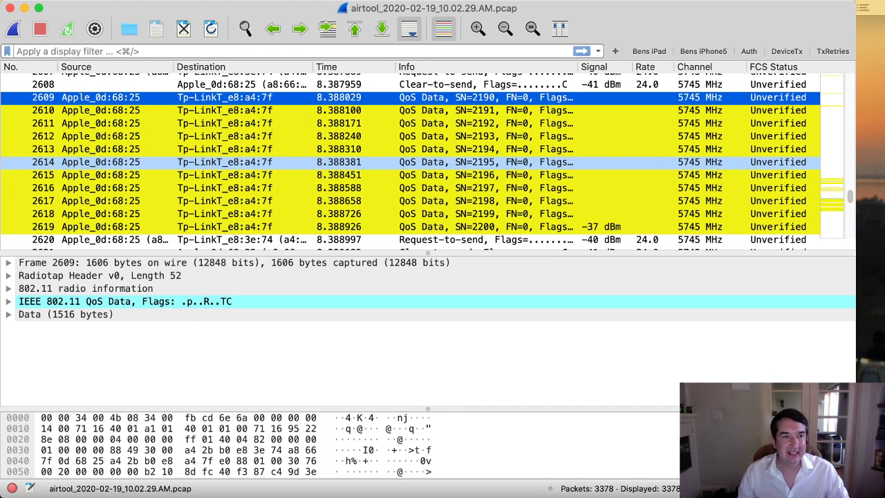
scroll(415, 162, "up", 3)
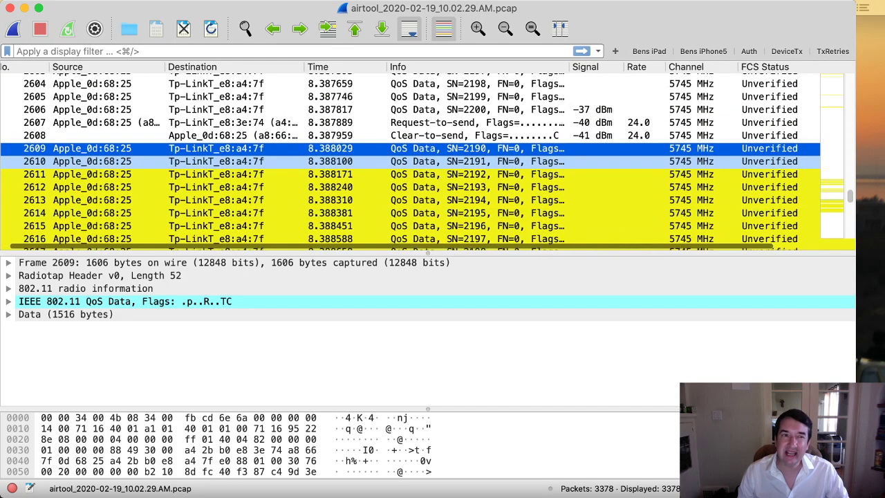
Go back through the RTS and CTS frames 2607 and 2608, ending on retry frame 2609
key("Up")
key("Up")
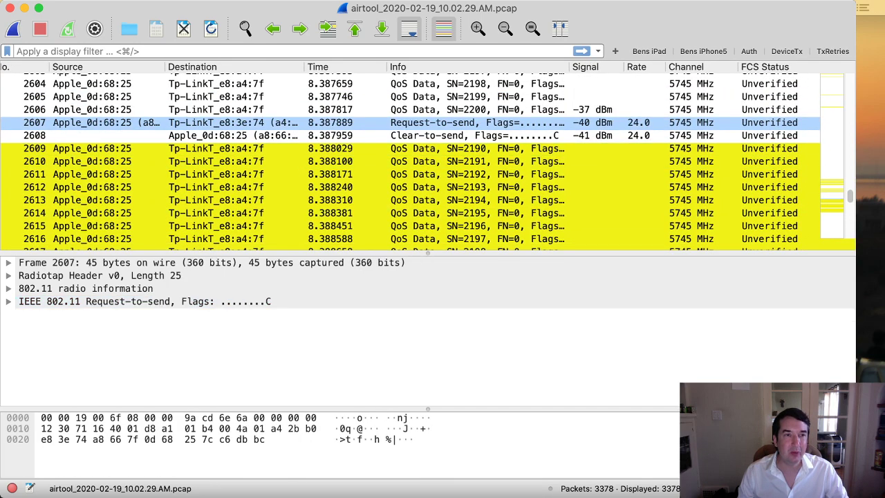
key("Down")
key("Up")
key("Up")
key("Down")
key("Down")
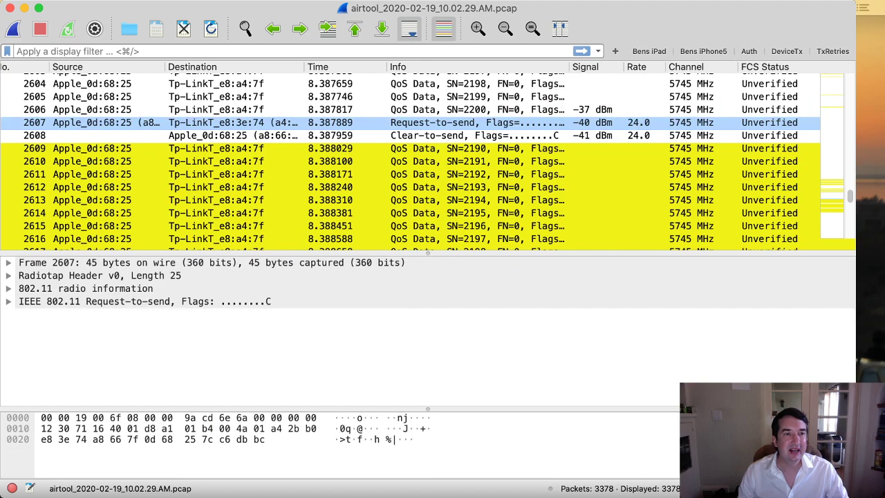
key("Down")
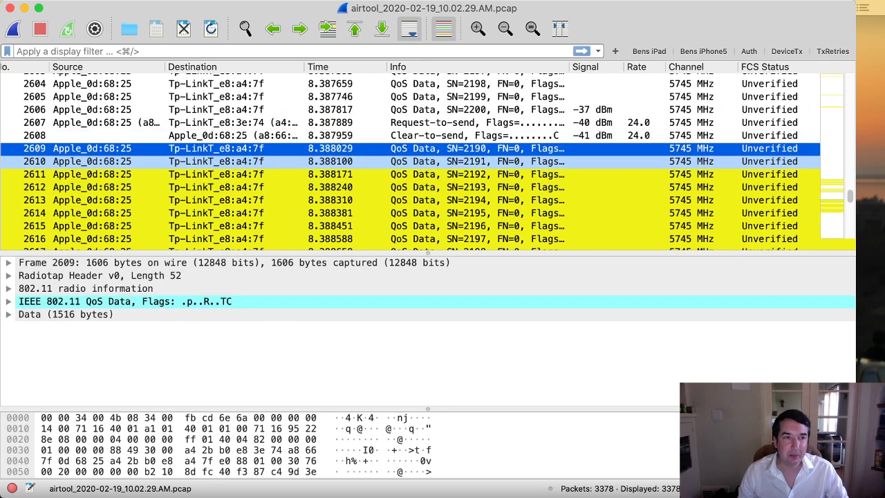
Step between retry frame 2610 and the frames just before it to compare the retries with the preceding exchange
key("Down")
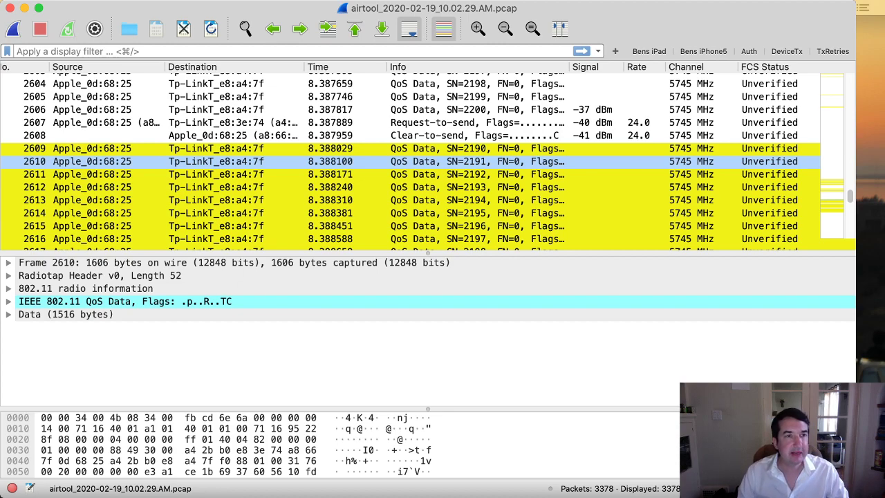
key("Up")
key("Up")
key("Down")
key("Down")
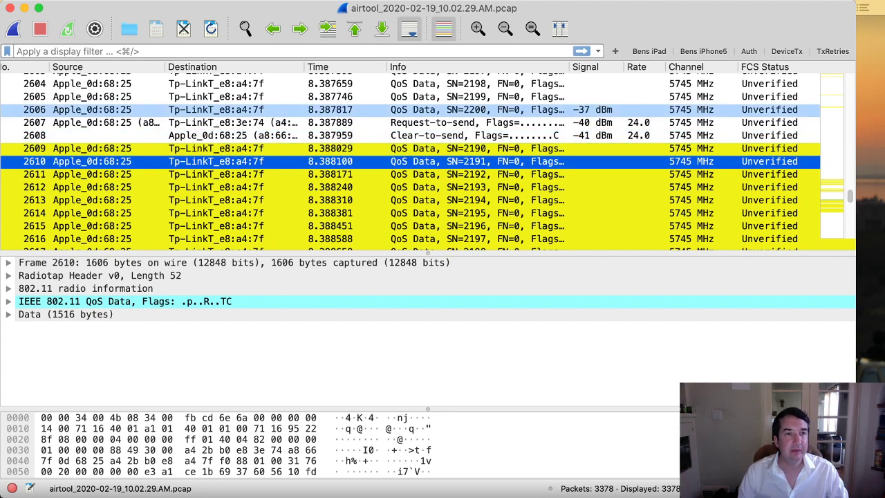
key("Up")
key("Up")
key("Down")
key("Down")
key("Up")
key("Down")
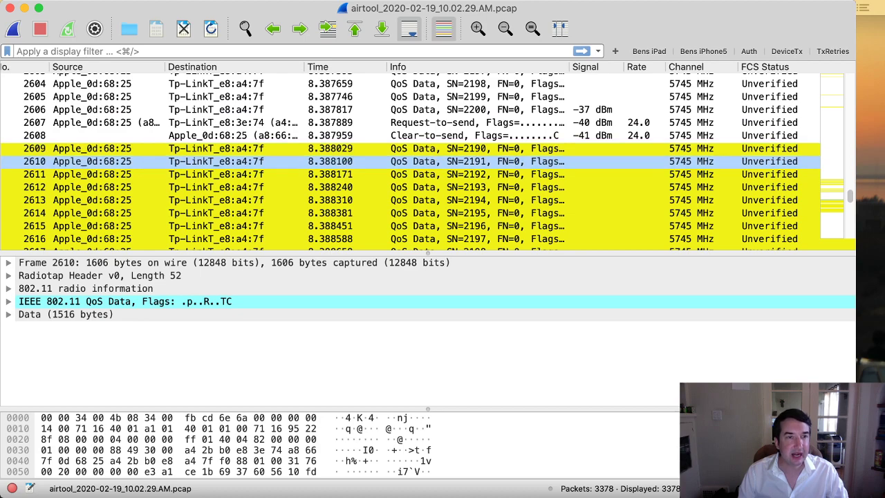
Step forward and back through the highlighted retry frames between 2611 and 2615
key("Down")
key("Down")
key("Down")
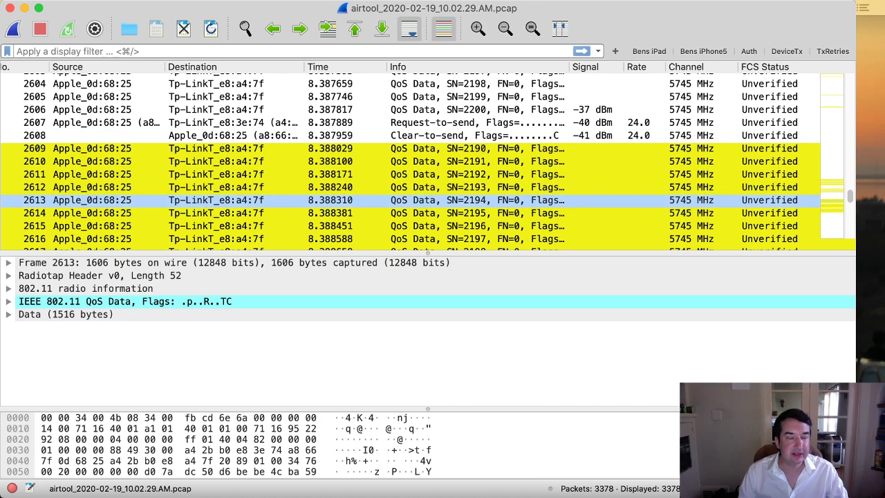
key("Down")
key("Down")
key("Up")
key("Up")
key("Up")
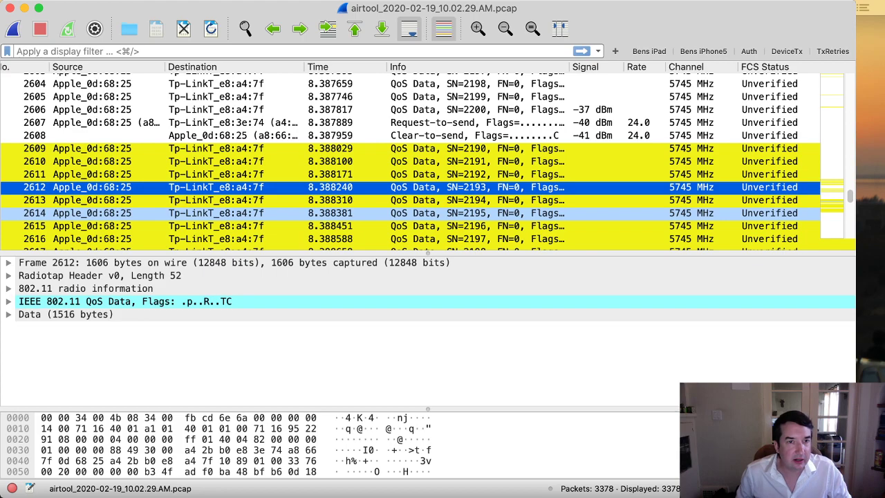
Select retry frame 2614 and show the Length column in the packet list
key("Down")
key("Down")
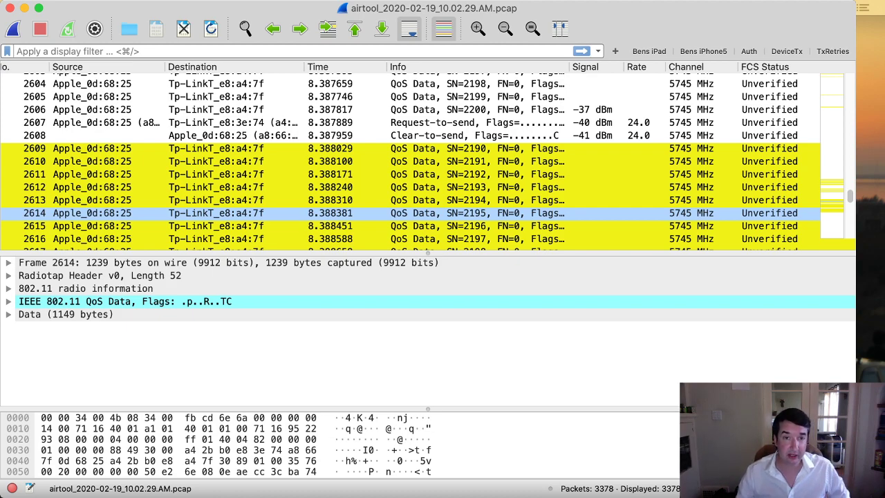
left_click(415, 213)
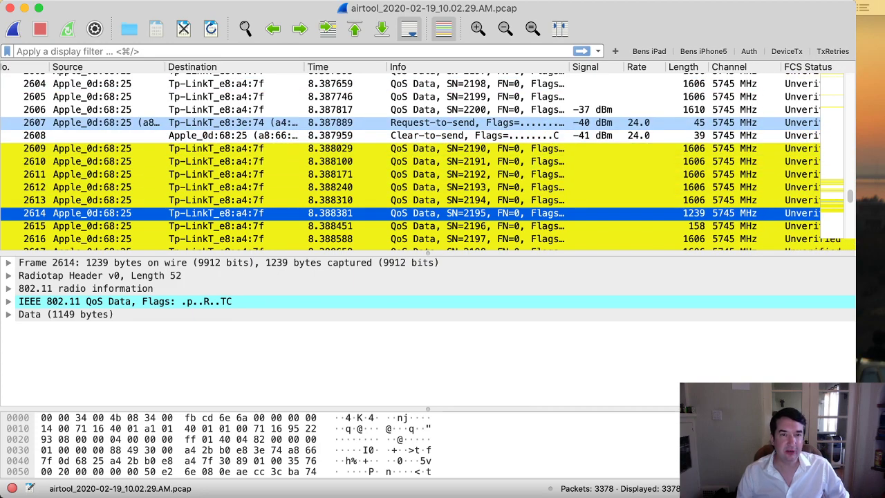
Go one by one through Request-to-send frame 2607, Clear-to-send frame 2608 and retry frames 2609 to 2613
left_click(476, 122)
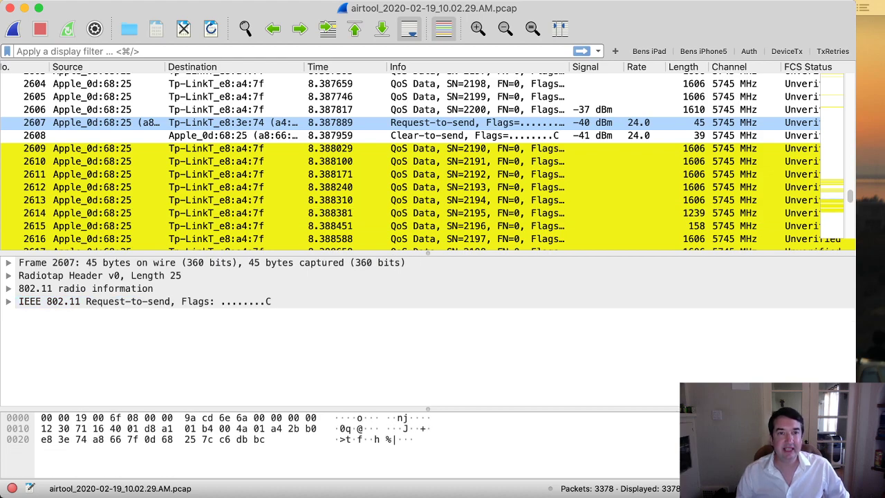
left_click(477, 135)
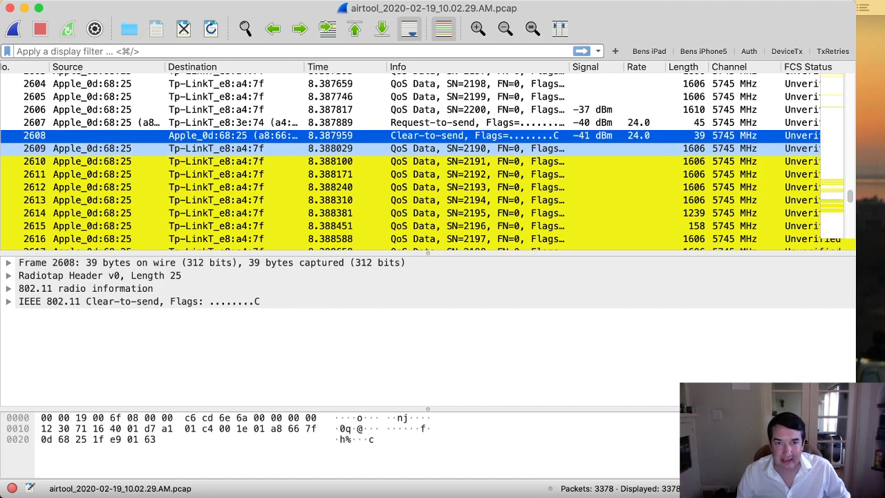
left_click(477, 149)
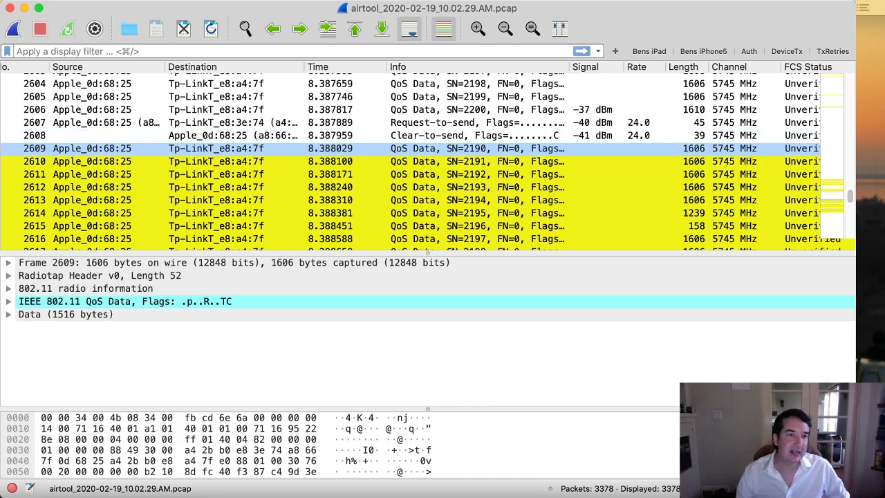
left_click(477, 161)
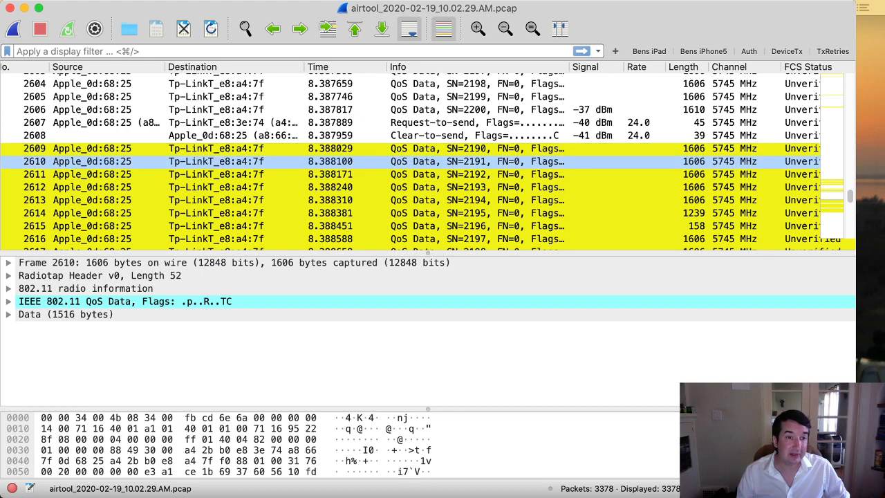
scroll(477, 162, "down", 1)
left_click(477, 174)
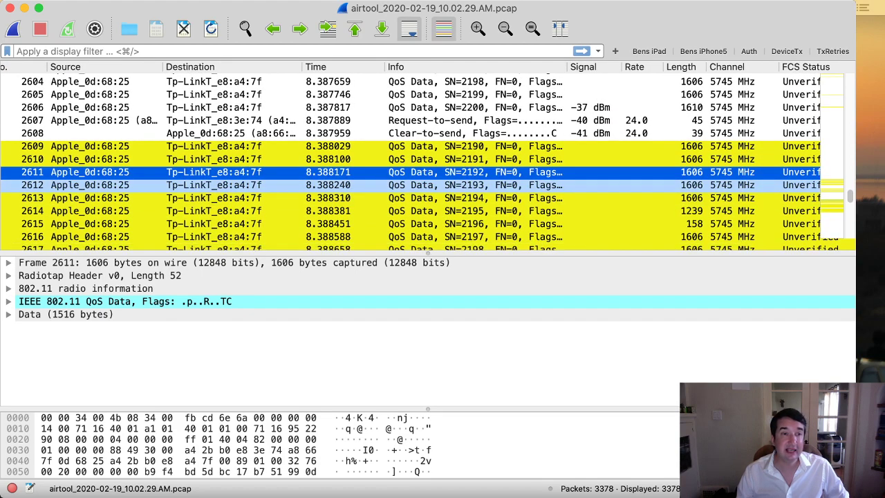
left_click(477, 185)
scroll(477, 184, "right", 1)
scroll(415, 192, "left", 2)
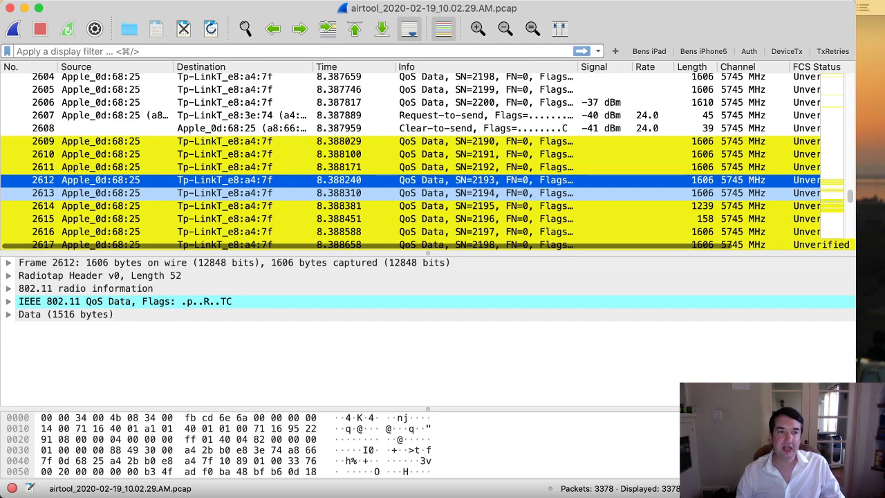
left_click(332, 193)
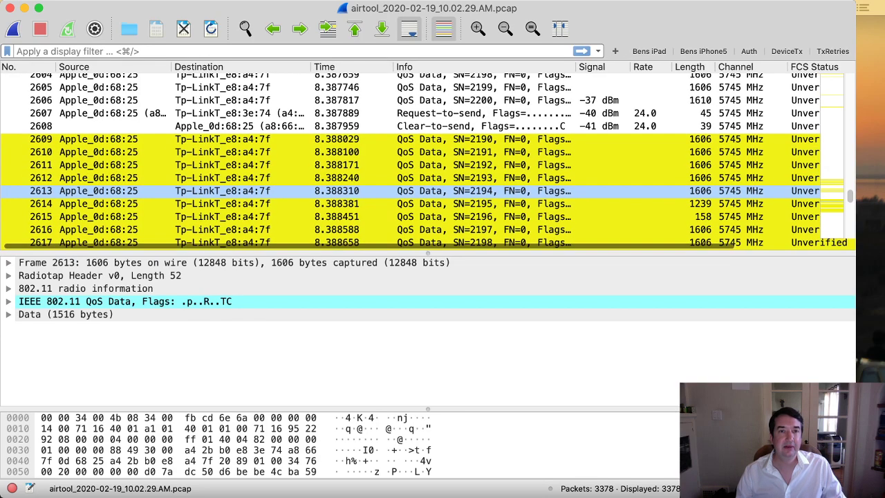
Inspect frame 2619 at the end of the retry run and review the frames around it
scroll(332, 193, "down", 5)
scroll(429, 159, "up", 4)
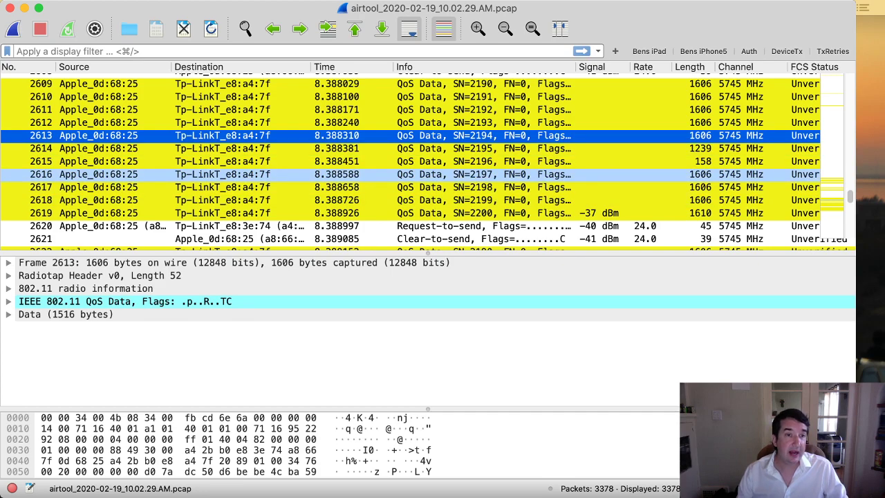
left_click(429, 213)
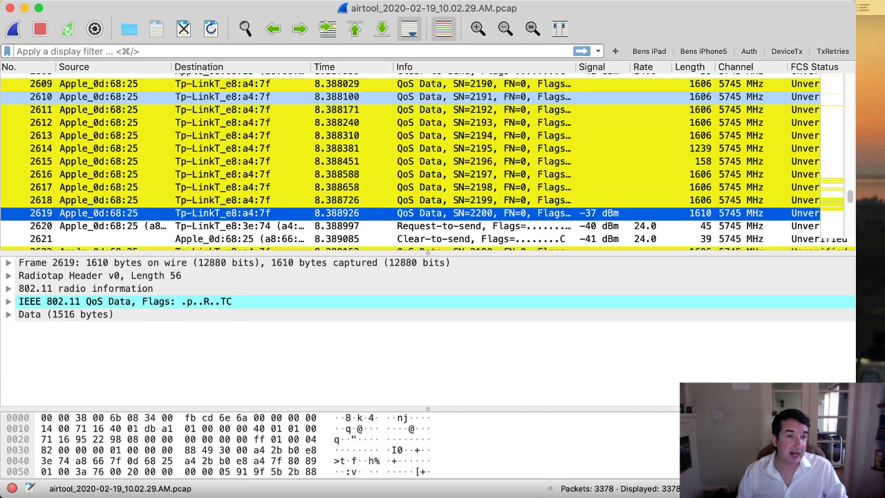
scroll(429, 111, "down", 3)
scroll(415, 131, "up", 5)
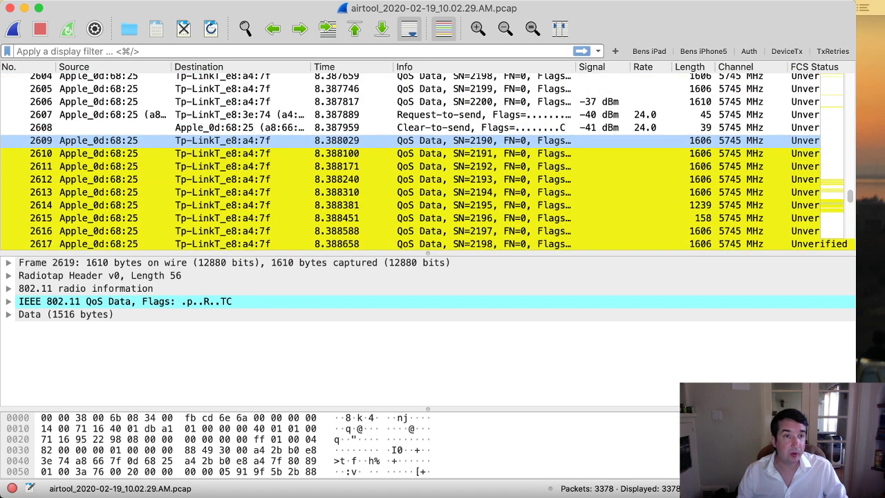
Expand the IEEE 802.11 header of Clear-to-send frame 2608 and examine its Duration field
left_click(415, 114)
left_click(414, 128)
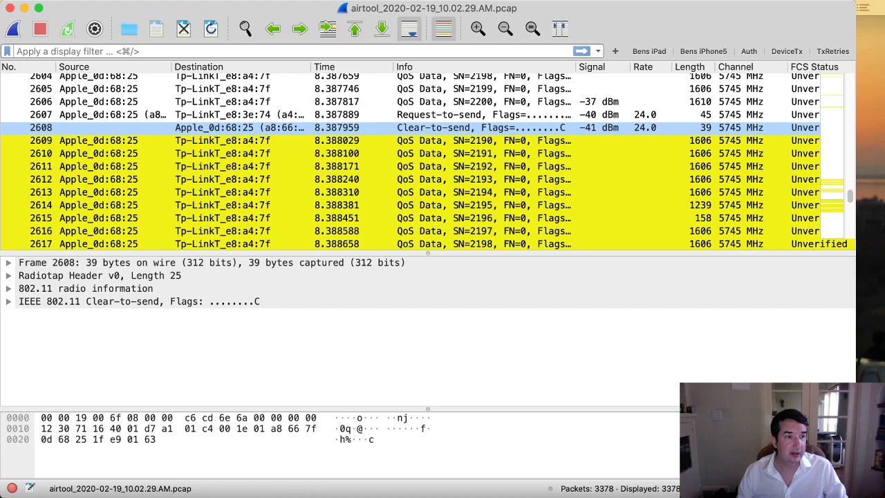
left_click(8, 302)
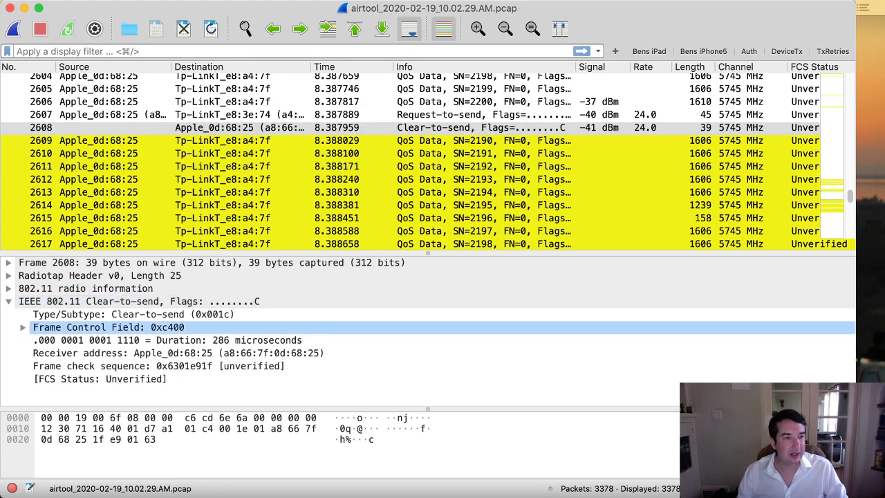
key("Down")
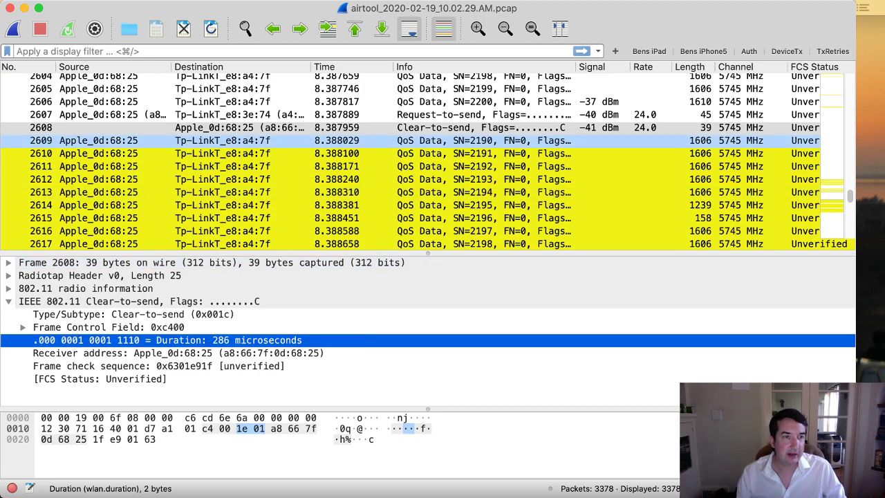
Compare the Duration field of Request-to-send frame 2607 with that of Clear-to-send frame 2608
left_click(331, 115)
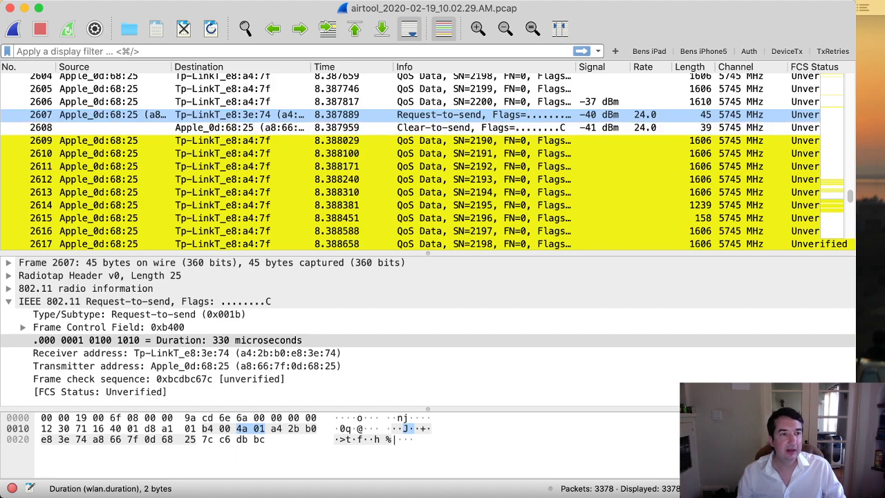
left_click(167, 340)
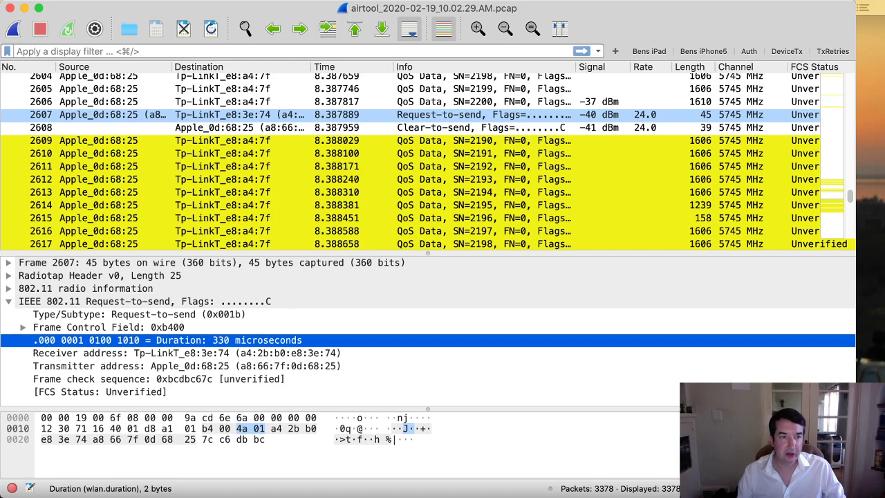
left_click(277, 114)
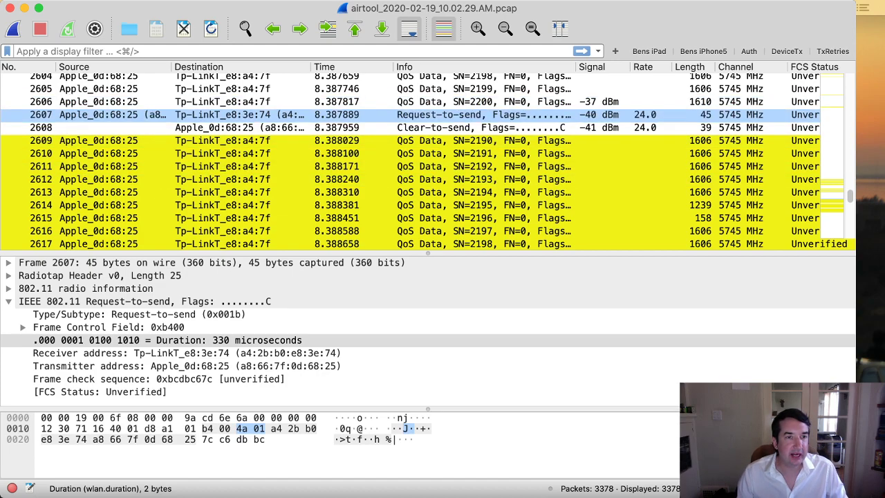
left_click(415, 128)
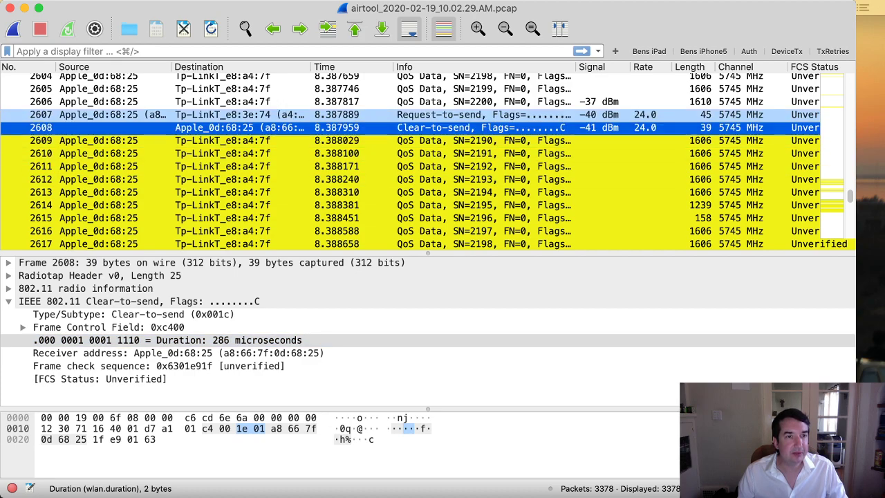
key("Up")
key("Down")
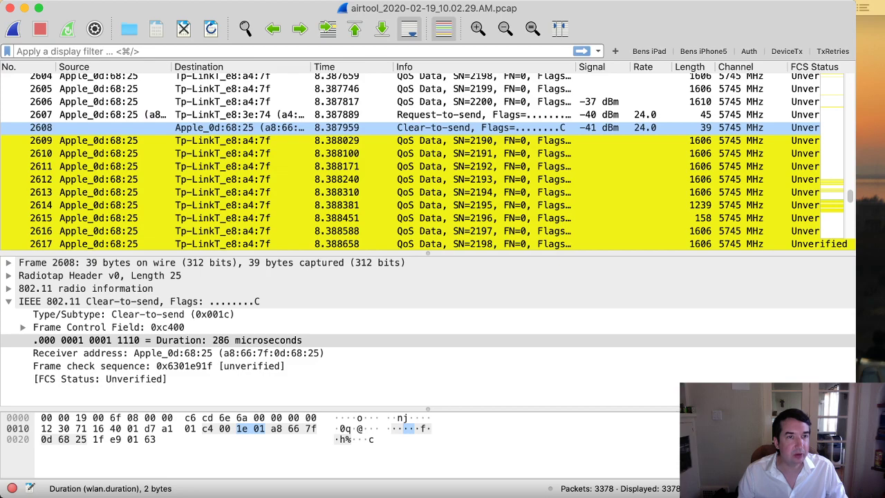
key("Up")
key("Down")
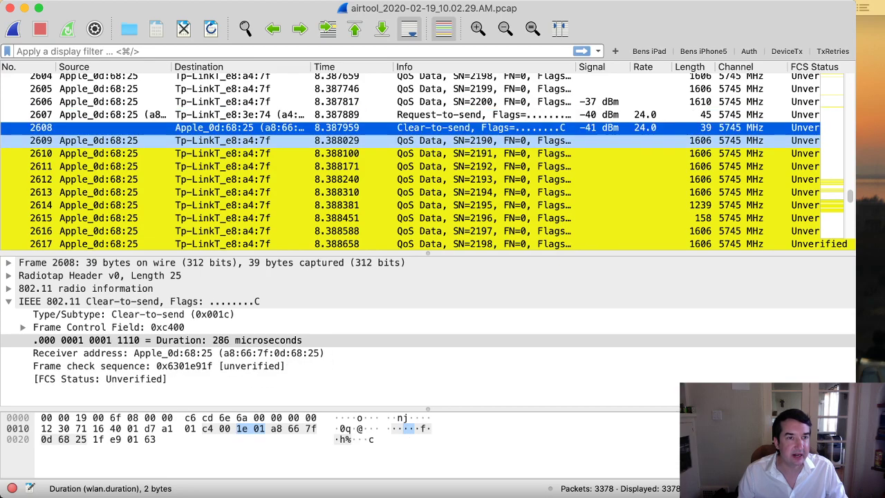
Examine the Duration field of QoS Data retry frame 2609
key("Down")
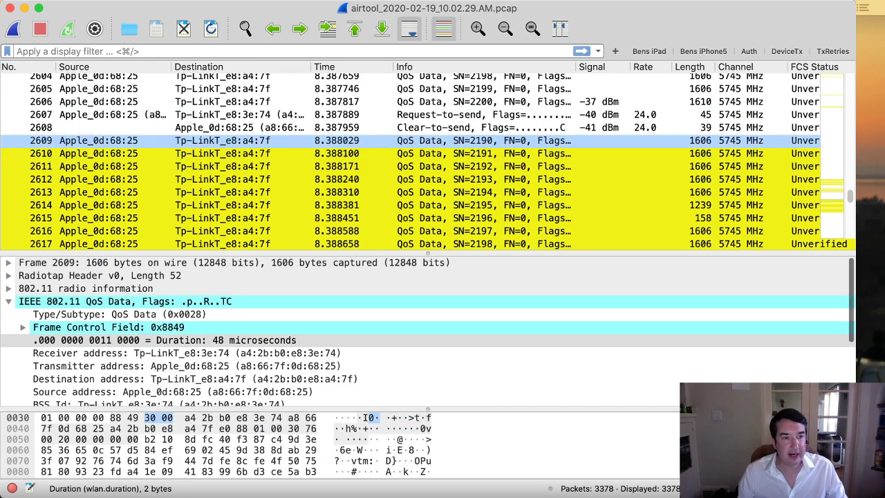
left_click(207, 340)
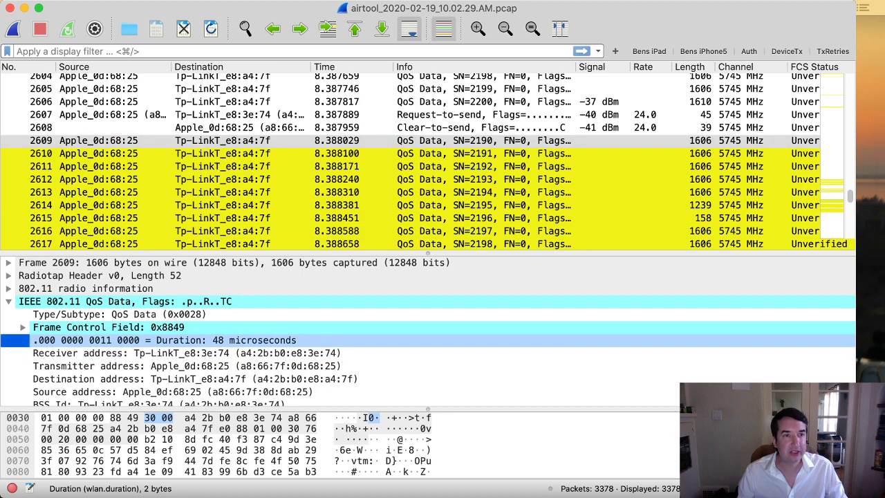
key("Tab")
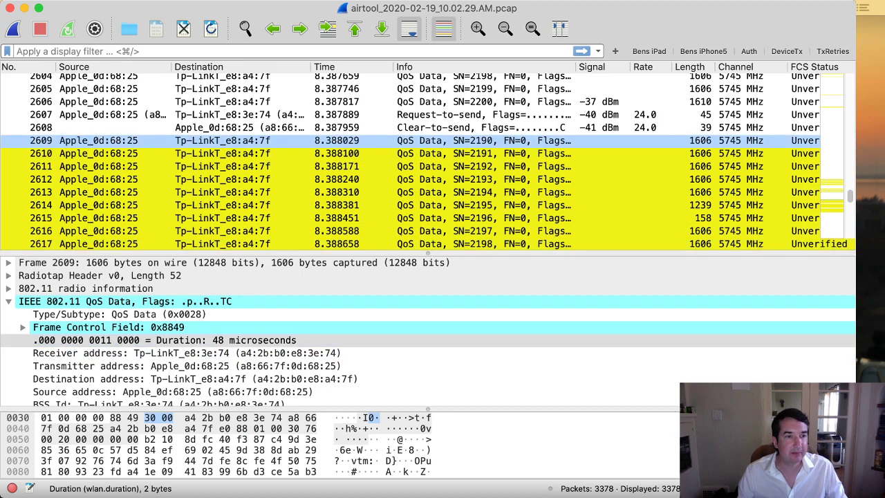
key("Tab")
Select retry frame 2610 and review the retry run up to the RTS/CTS exchange in frames 2620 and 2621
left_click(277, 154)
scroll(277, 157, "down", 3)
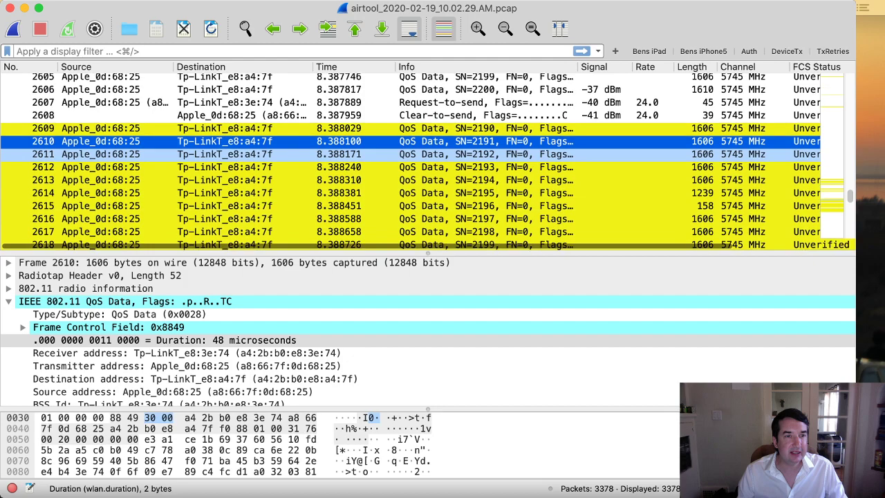
scroll(415, 169, "down", 2)
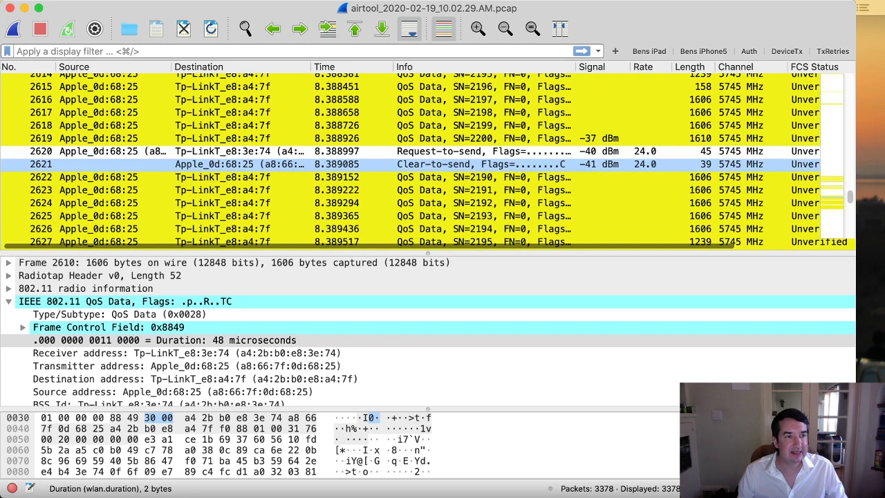
scroll(415, 173, "up", 7)
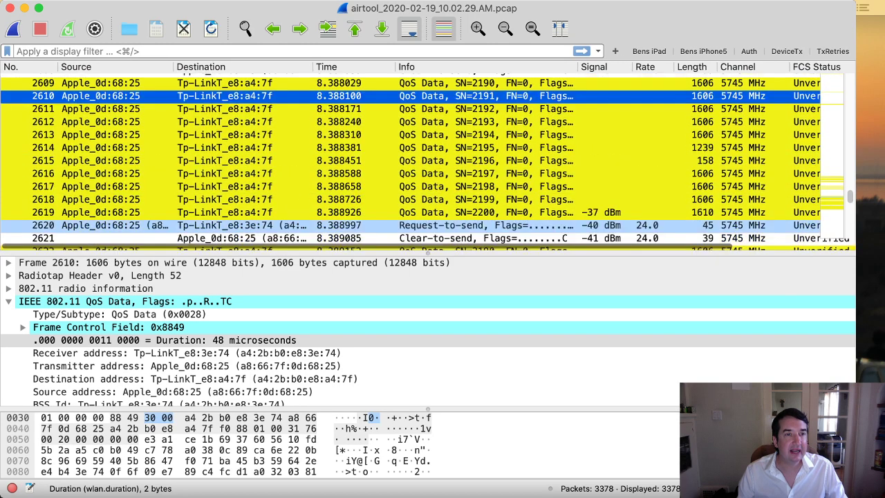
scroll(425, 161, "up", 1)
scroll(424, 161, "down", 4)
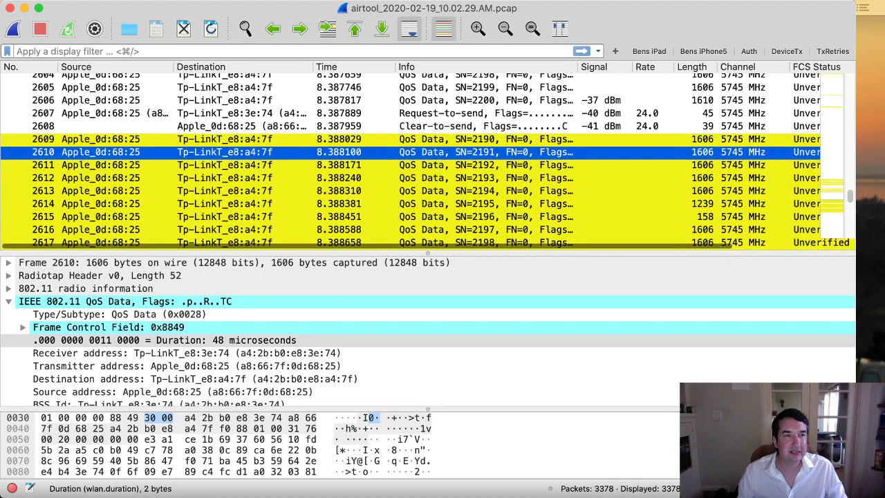
scroll(424, 161, "right", 1)
scroll(415, 111, "left", 1)
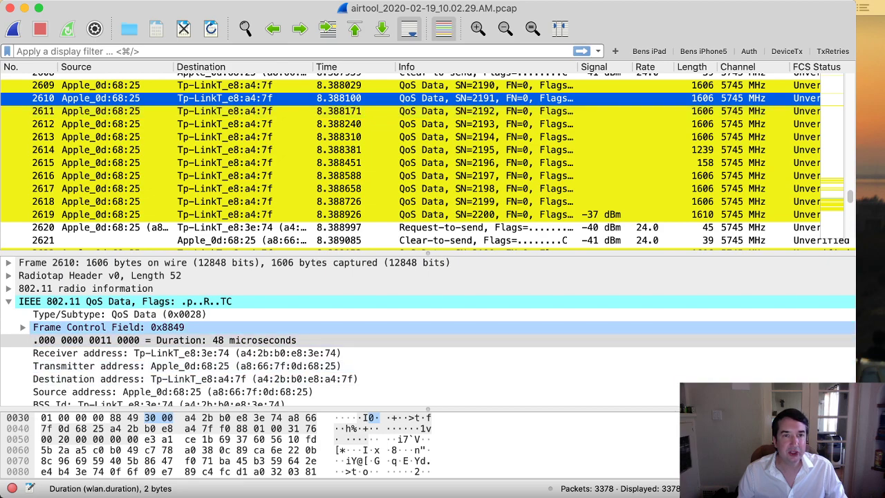
Expand the Frame Control flags of frame 2610 and add the Retry flag as a packet list column
left_click(23, 326)
left_click(138, 388)
left_click(291, 98)
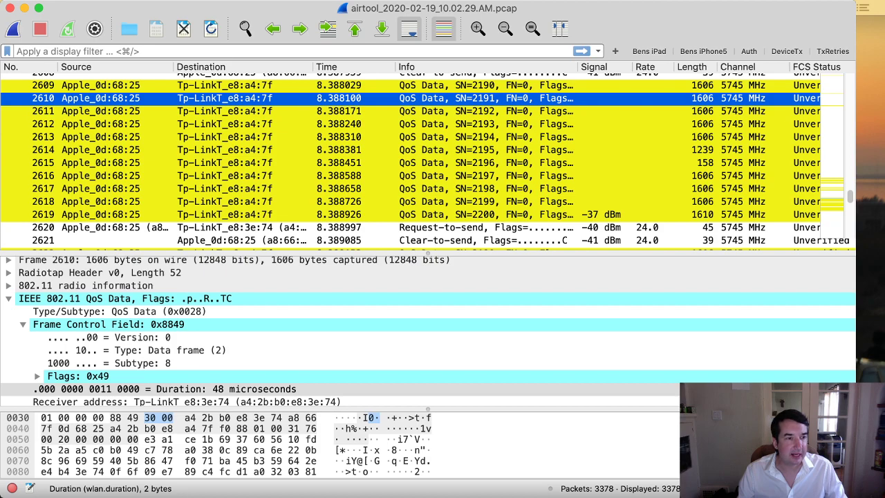
scroll(37, 345, "down", 2)
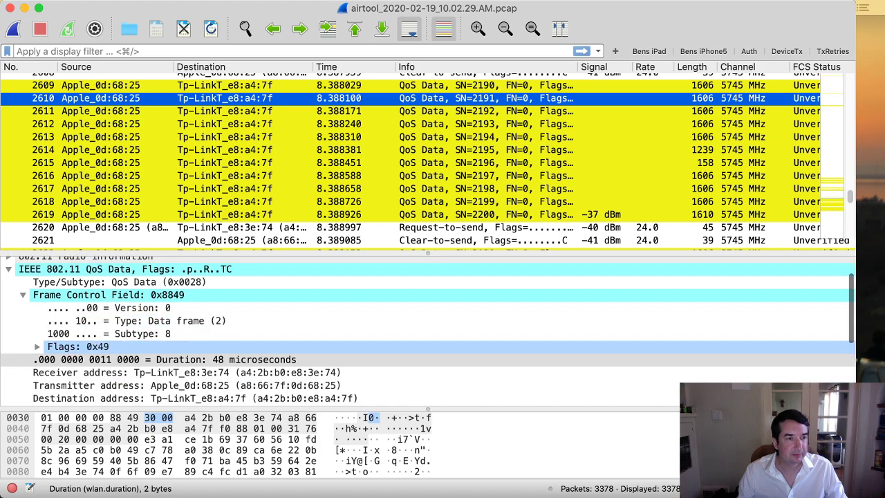
left_click(37, 341)
left_click(138, 379)
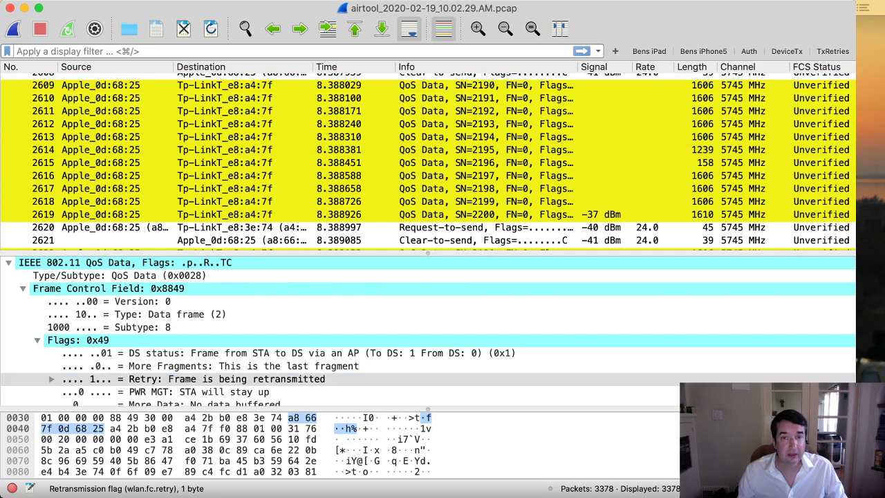
key("super+shift+i")
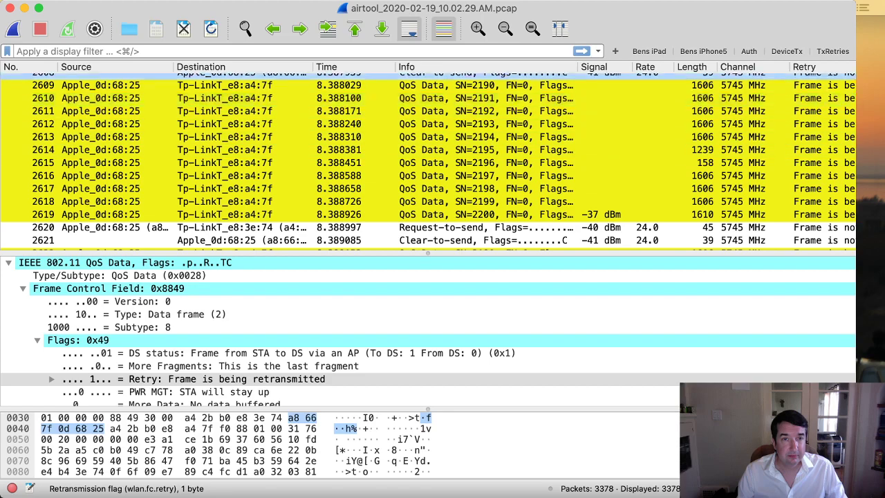
Move the Retry column of the packet list between the Signal and Rate columns
left_click_drag(804, 66, 573, 67)
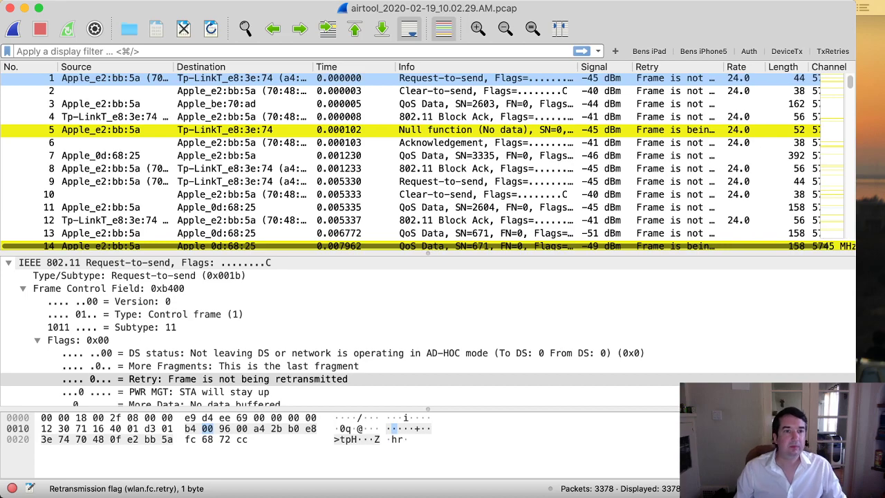
scroll(415, 155, "down", 1)
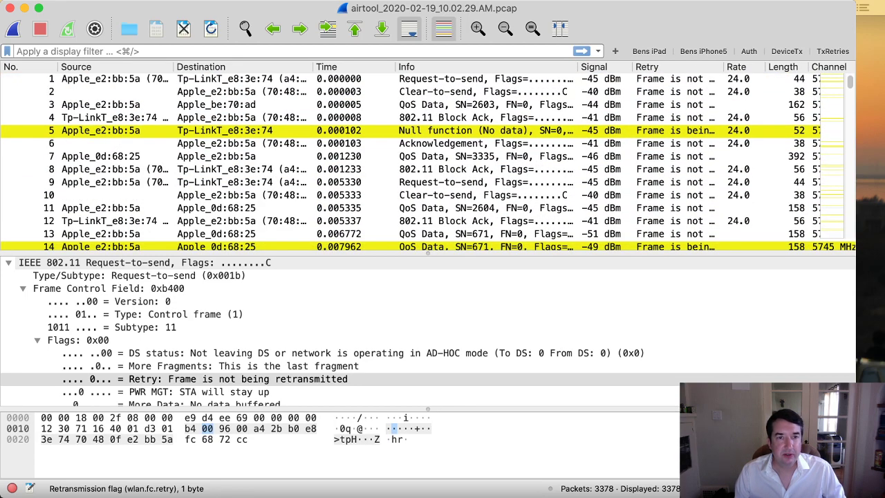
Search the packet list for the QoS Data retries with SN 2188 and 2189 that precede Block Ack frame 2590
scroll(414, 161, "down", 20)
scroll(345, 159, "down", 20)
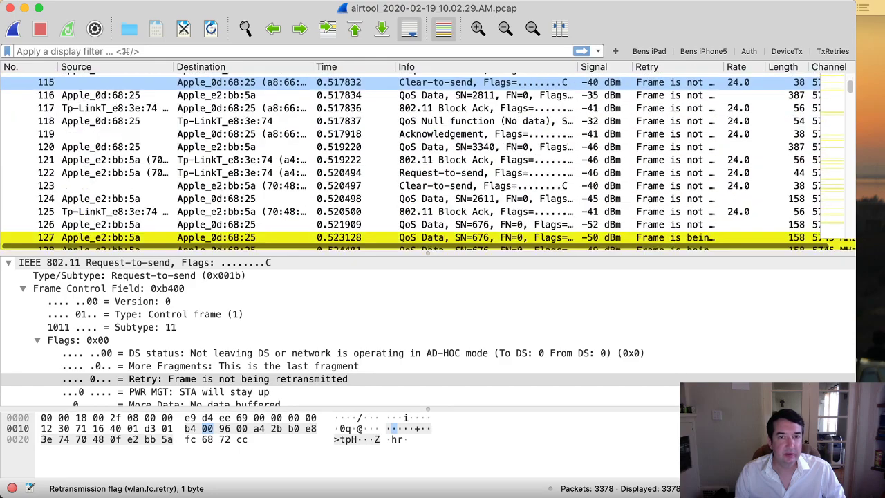
scroll(346, 159, "down", 20)
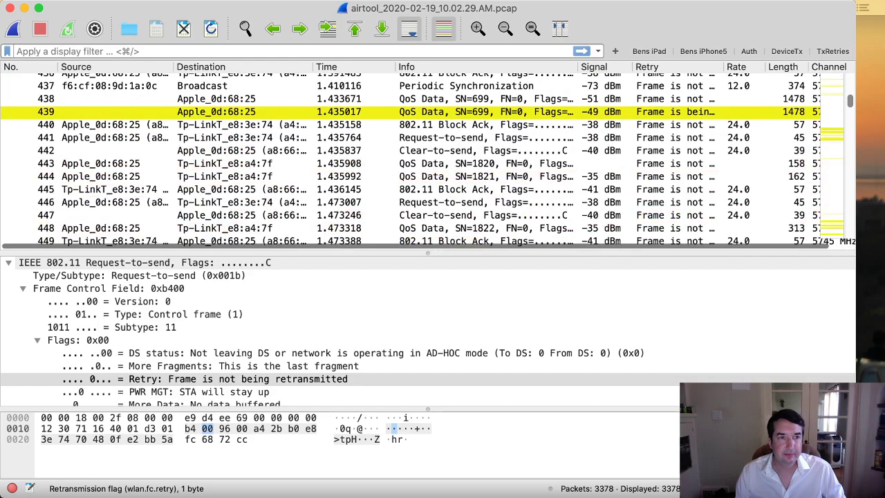
scroll(345, 159, "down", 20)
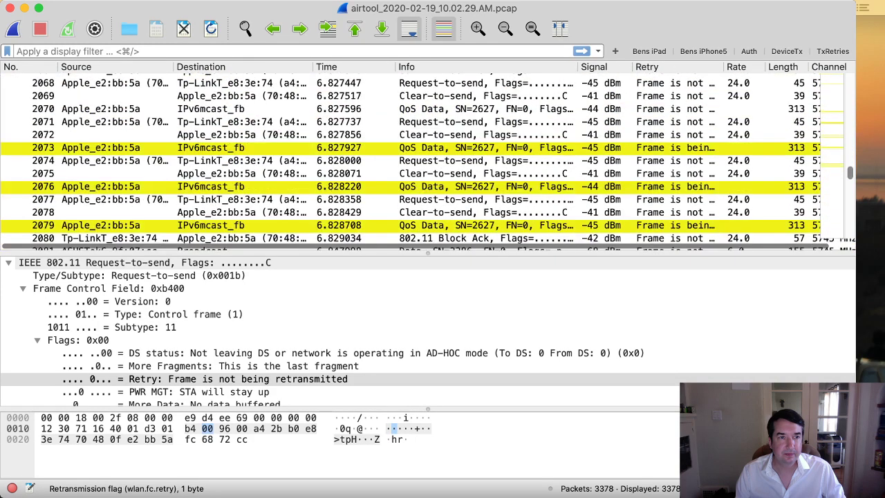
scroll(429, 159, "down", 20)
scroll(429, 159, "up", 20)
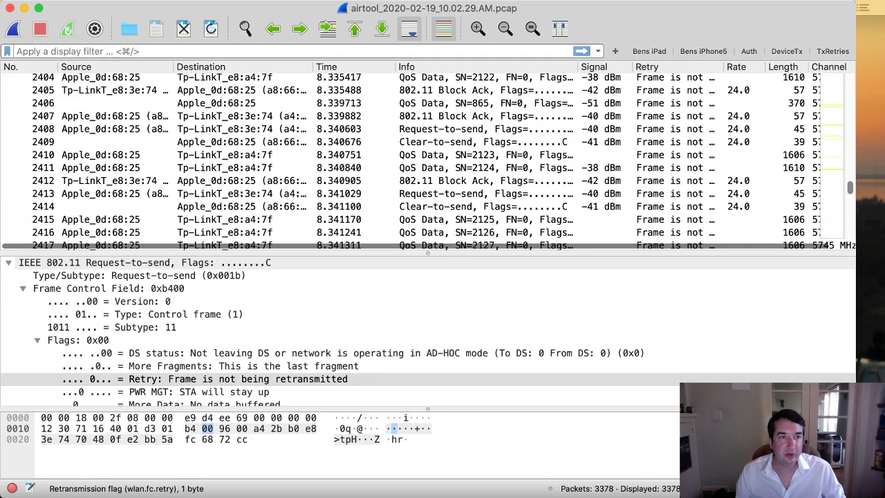
scroll(429, 159, "down", 20)
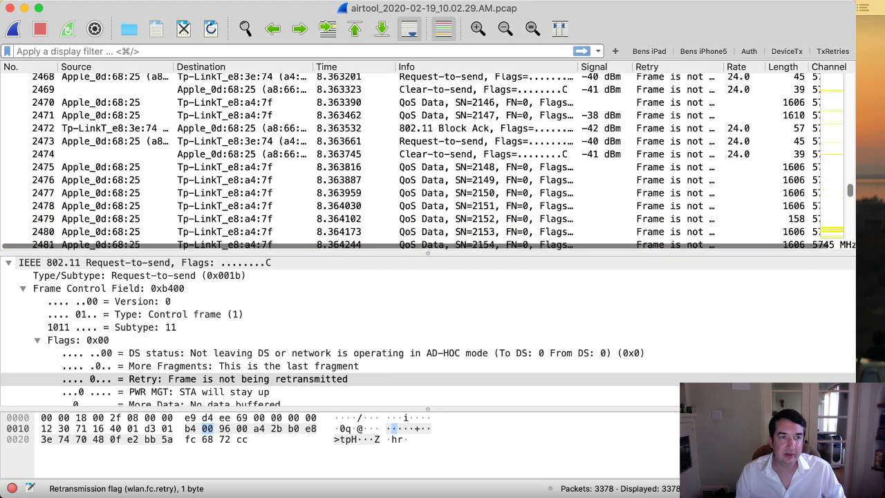
scroll(428, 159, "up", 3)
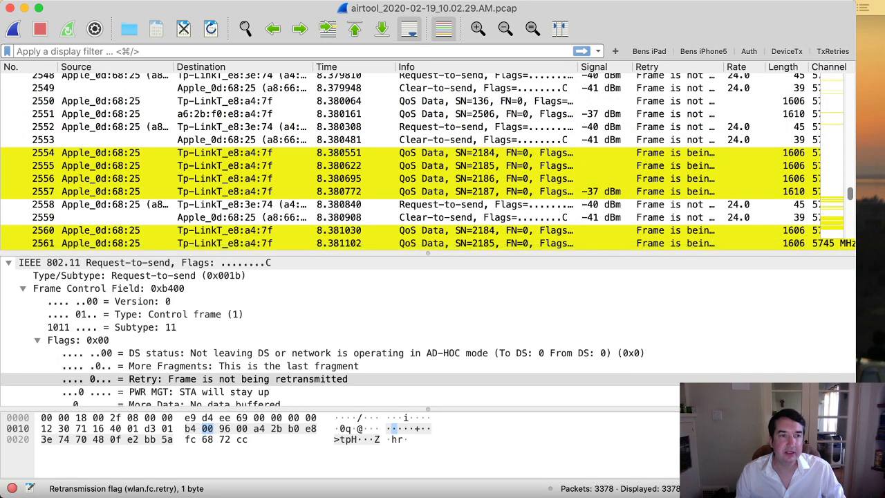
scroll(428, 159, "up", 10)
scroll(428, 159, "down", 20)
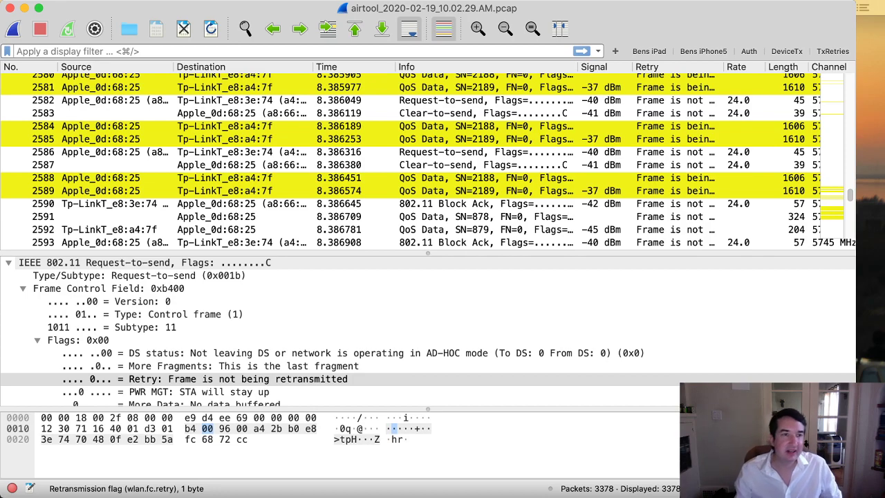
Select Request-to-send frame 2586, collapse its Flags subtree and examine its Duration field
left_click(443, 204)
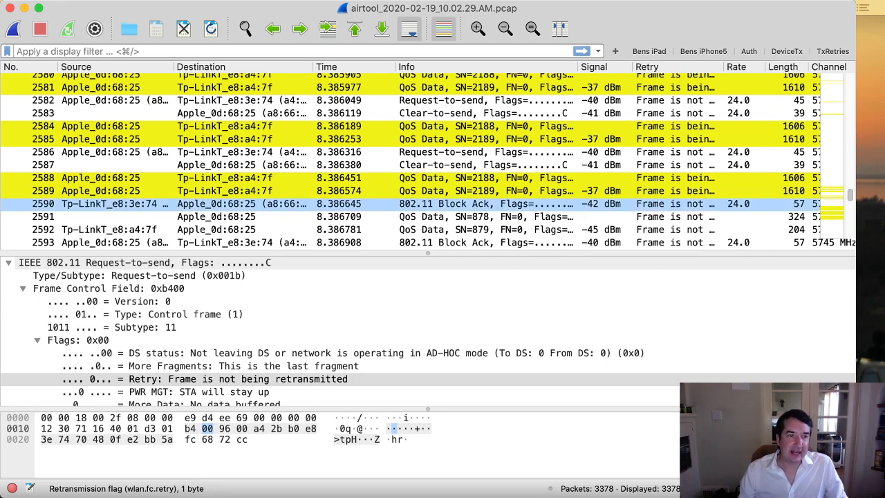
left_click(443, 151)
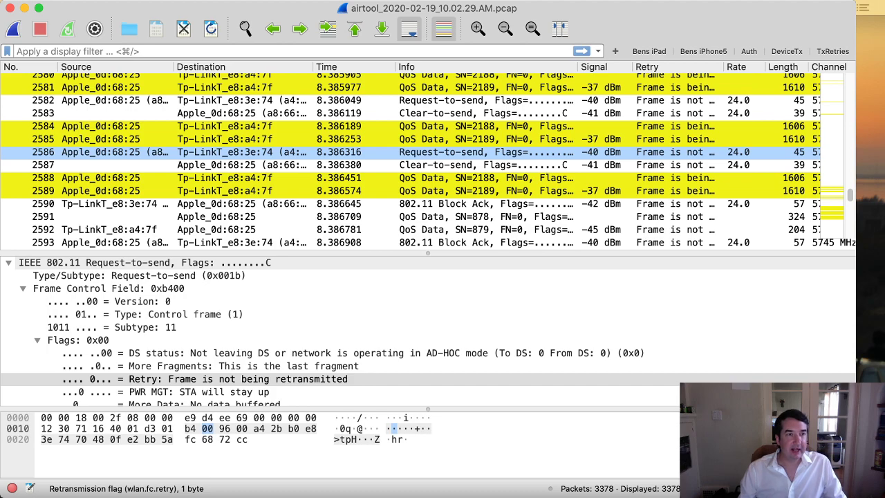
left_click(442, 151)
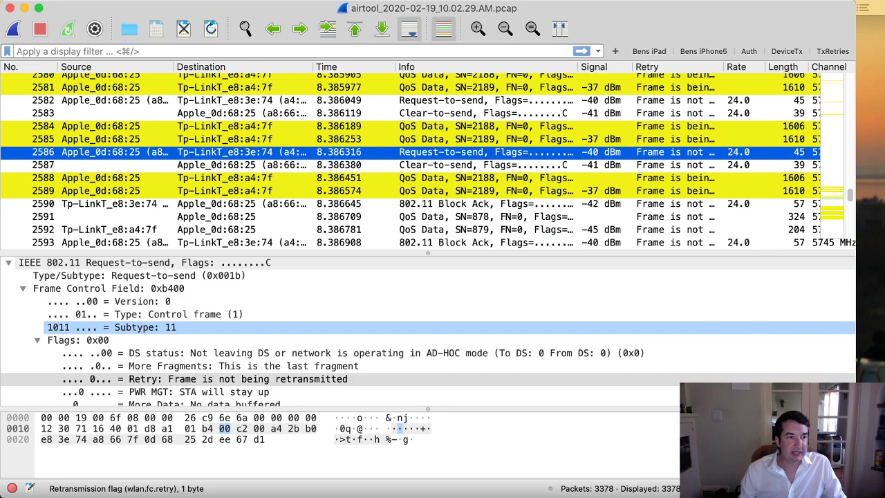
left_click(37, 340)
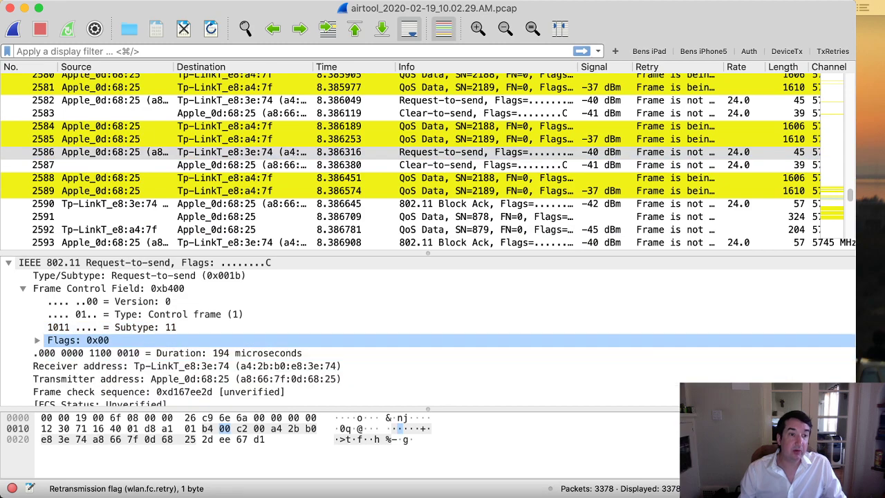
left_click(166, 354)
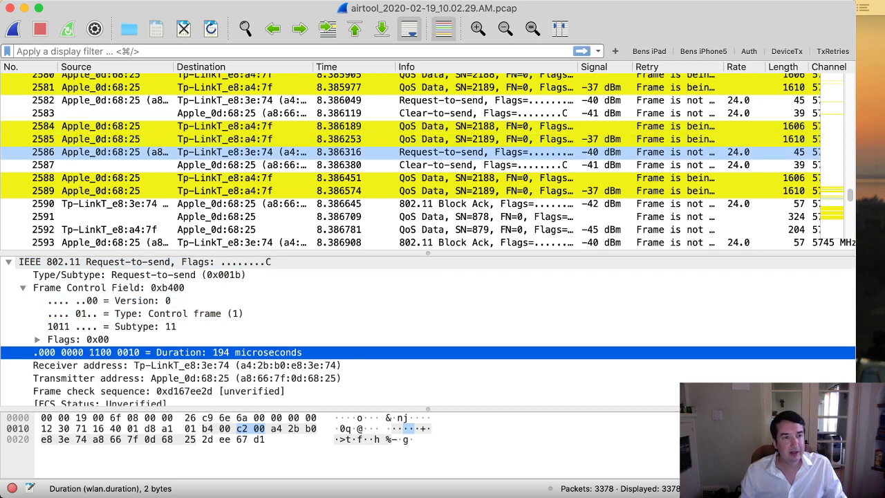
Compare the Duration field of Clear-to-send frame 2587 with that of Request-to-send frame 2586
left_click(207, 165)
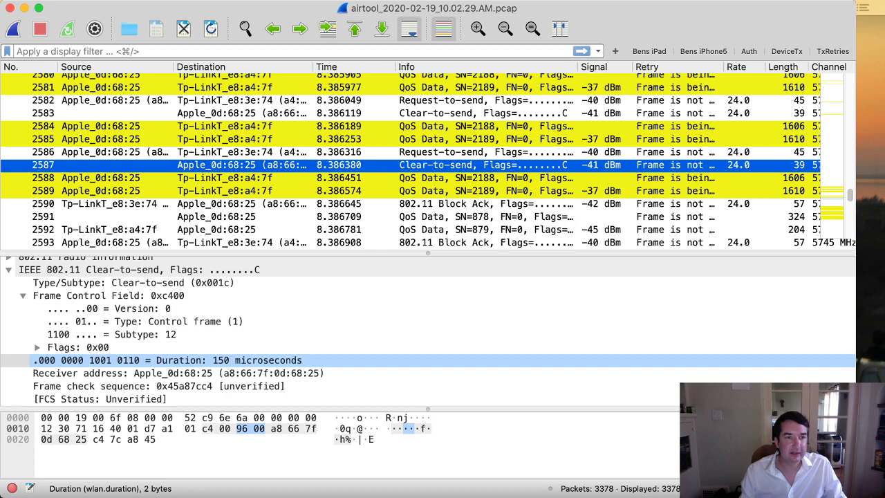
left_click(208, 152)
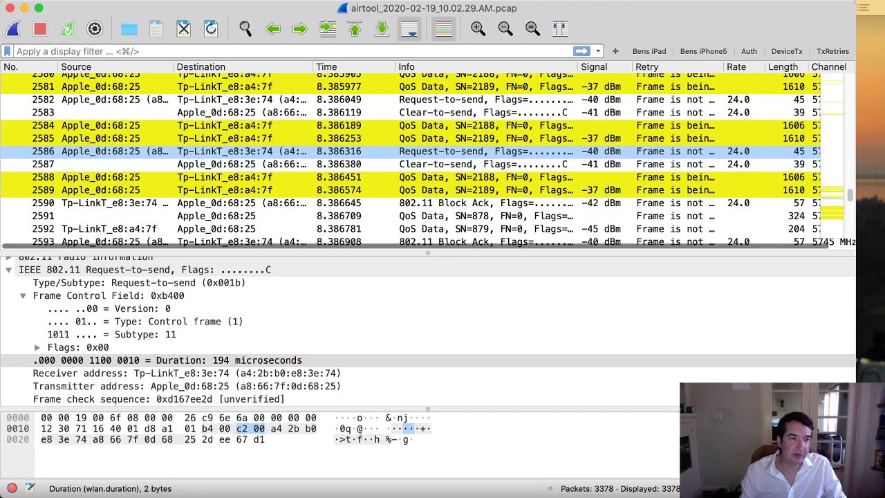
key("Down")
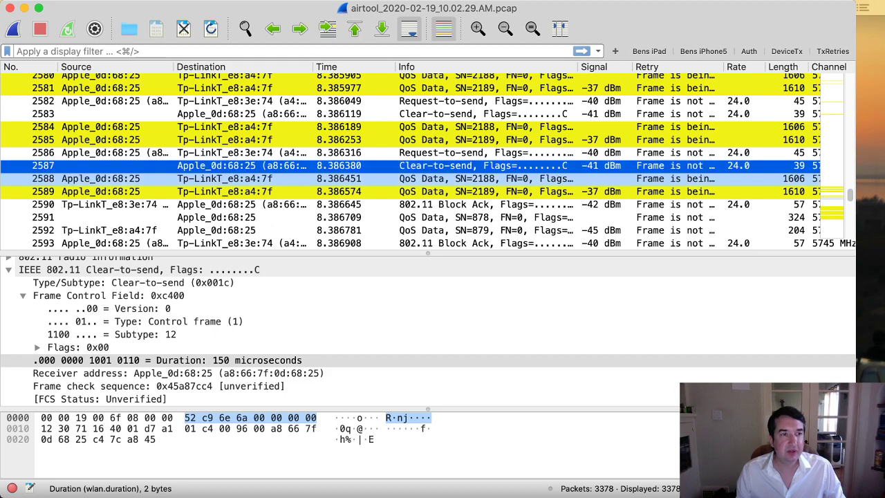
Compare the Duration of QoS Data retry frame 2588 with that of Clear-to-send frame 2587
left_click(241, 178)
scroll(242, 166, "down", 1)
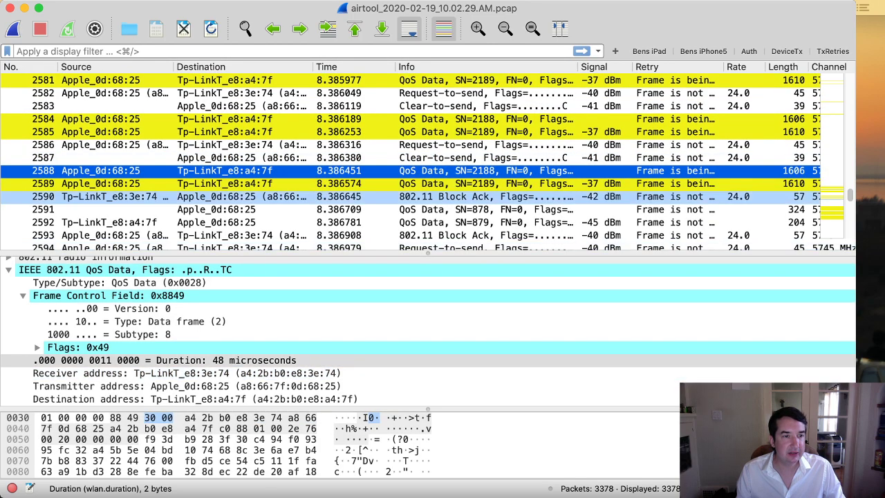
left_click(276, 183)
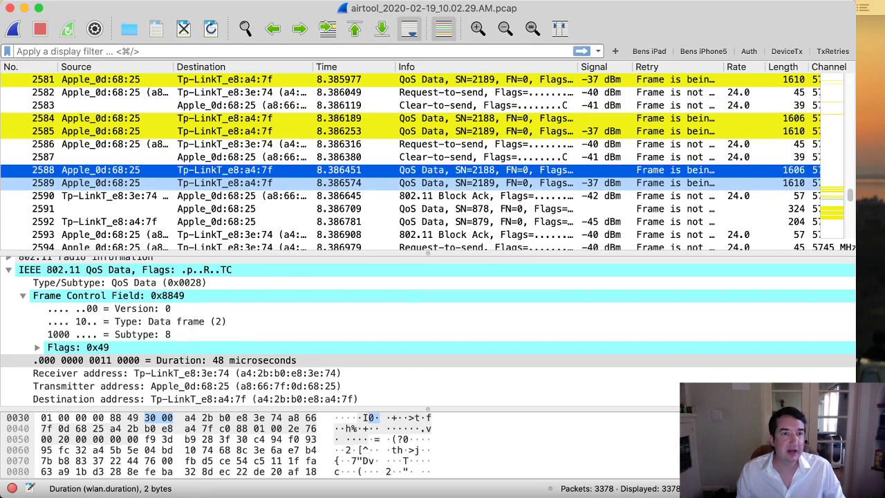
scroll(415, 166, "up", 1)
scroll(415, 166, "up", 1)
left_click(415, 168)
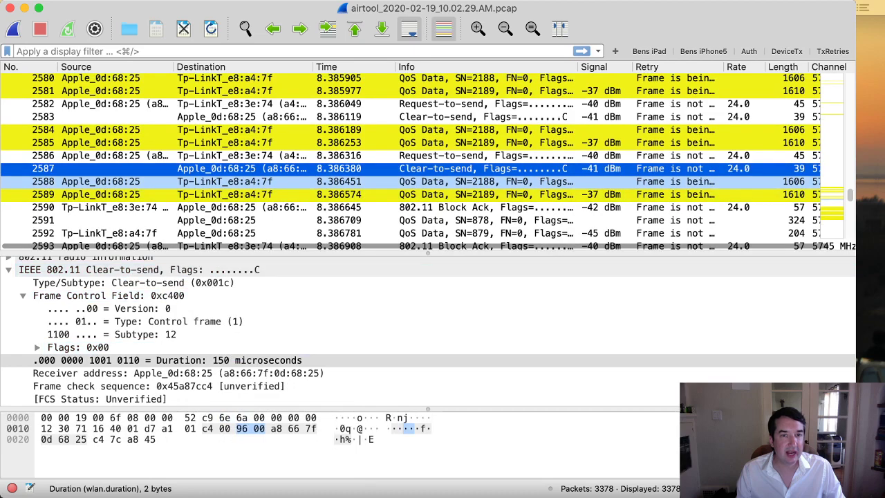
Examine the Duration fields of retry frames 2588 and 2589 and of Block Ack frame 2590 in sequence
left_click(414, 182)
scroll(414, 162, "down", 3)
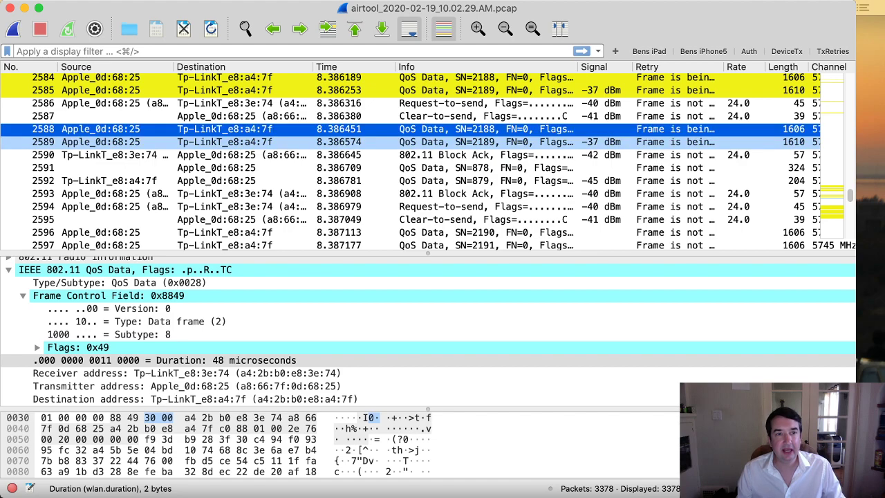
left_click(414, 142)
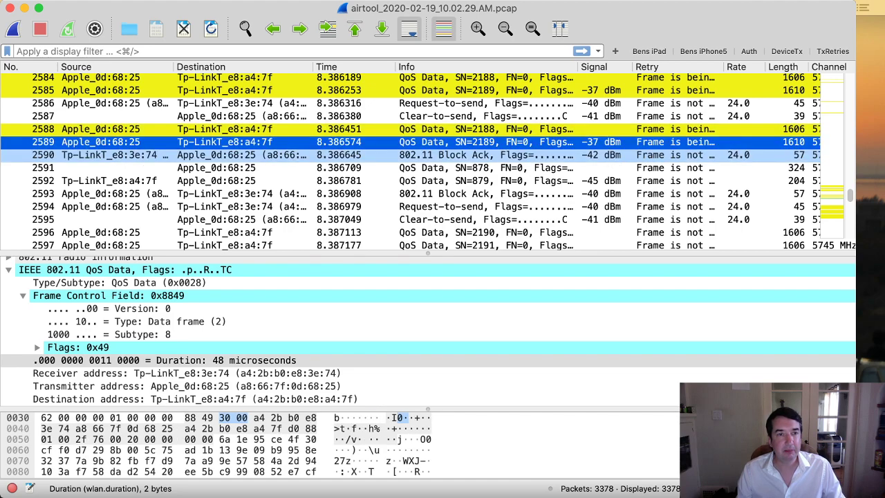
left_click(414, 155)
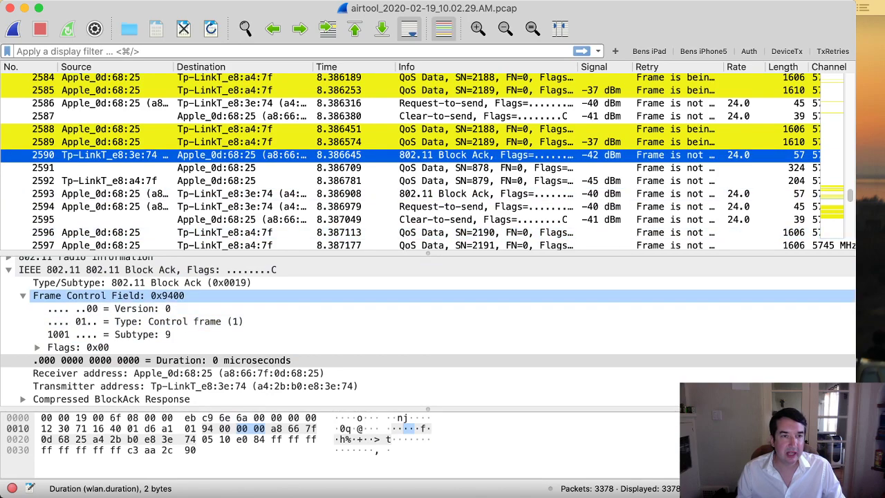
Locate and select the Sequence number field in the details of retry frame 2589
left_click(414, 142)
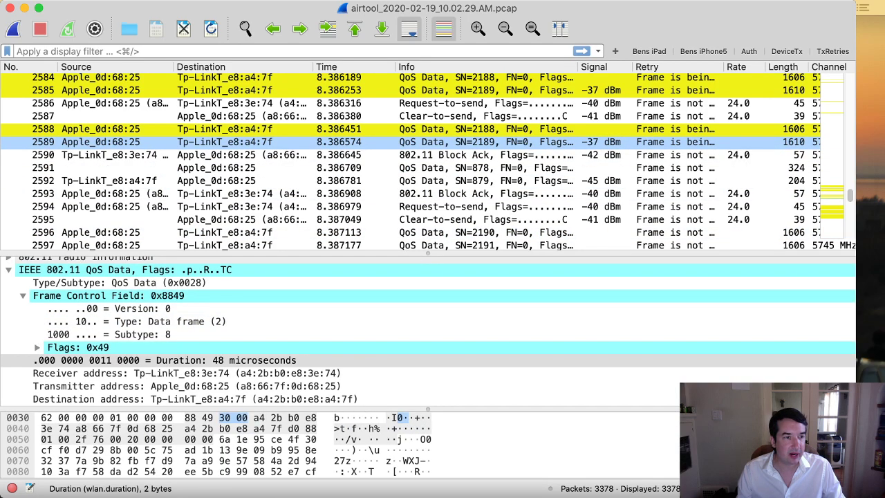
scroll(415, 373, "down", 3)
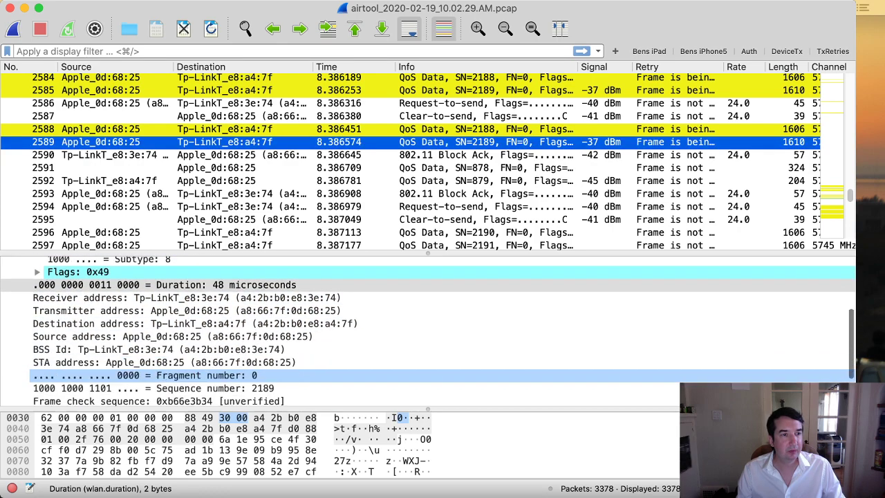
scroll(277, 370, "down", 2)
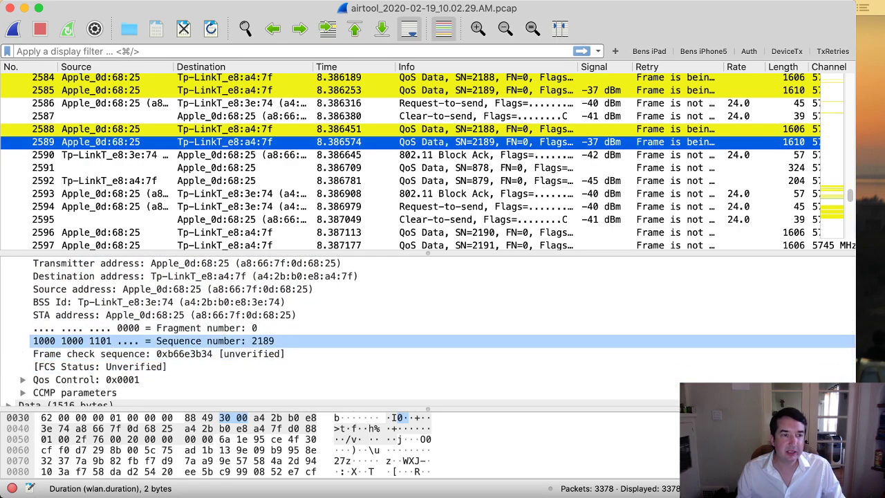
left_click(277, 341)
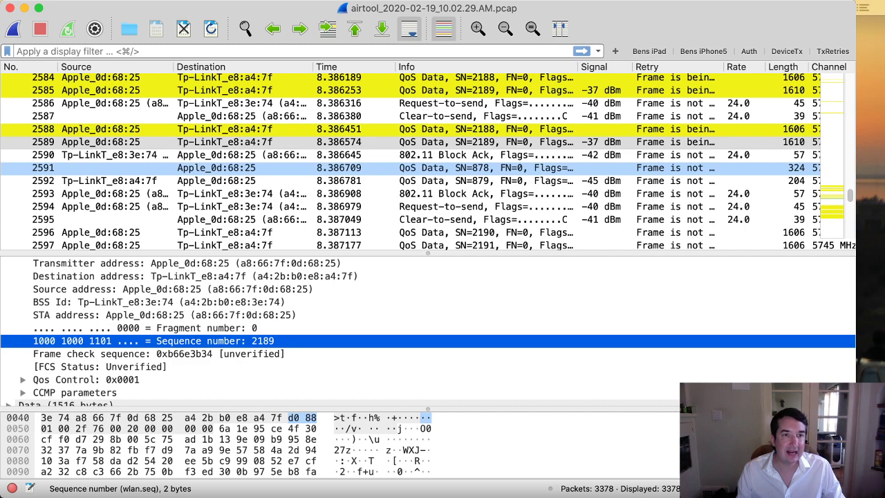
Expand the Compressed BlockAck Response and its Block Ack Starting Sequence Control in frame 2590
left_click(277, 155)
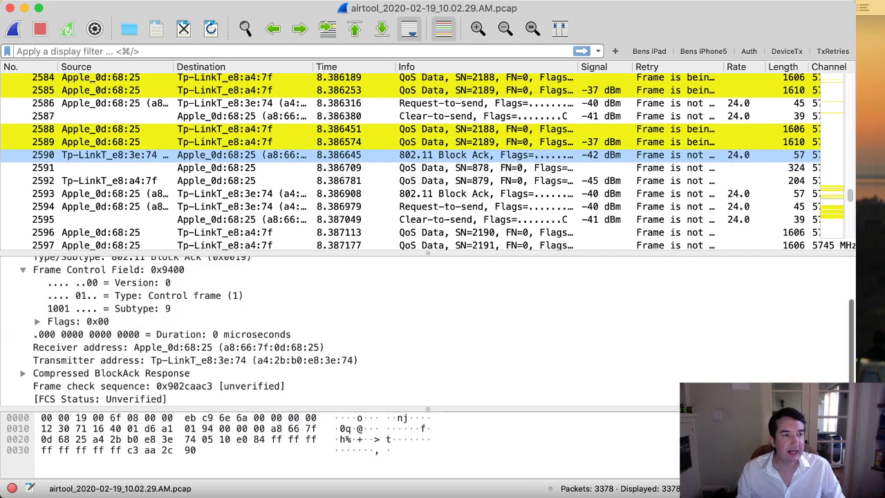
left_click(194, 360)
key("Down")
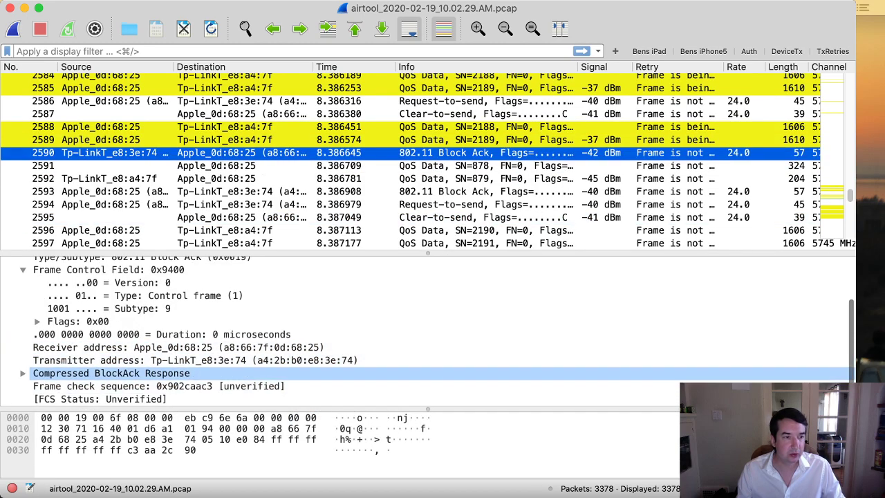
key("Right")
key("Up")
key("Up")
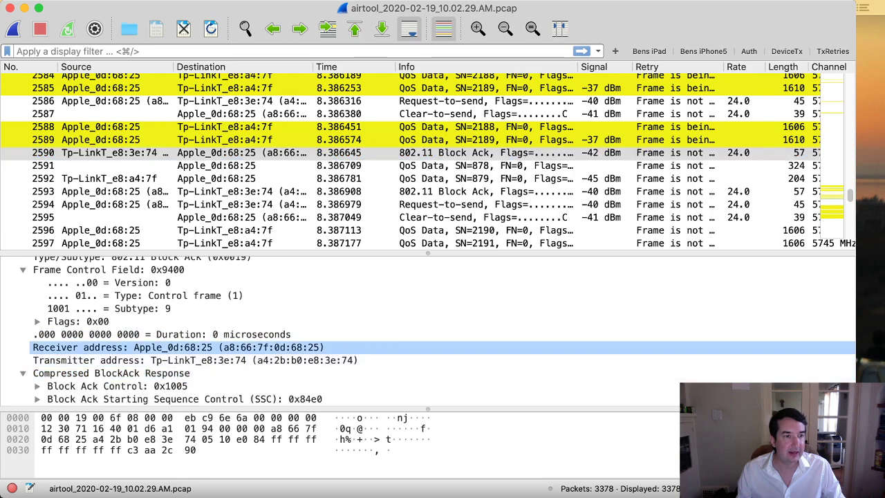
key("Down")
key("Down")
key("Down")
key("Down")
key("Right")
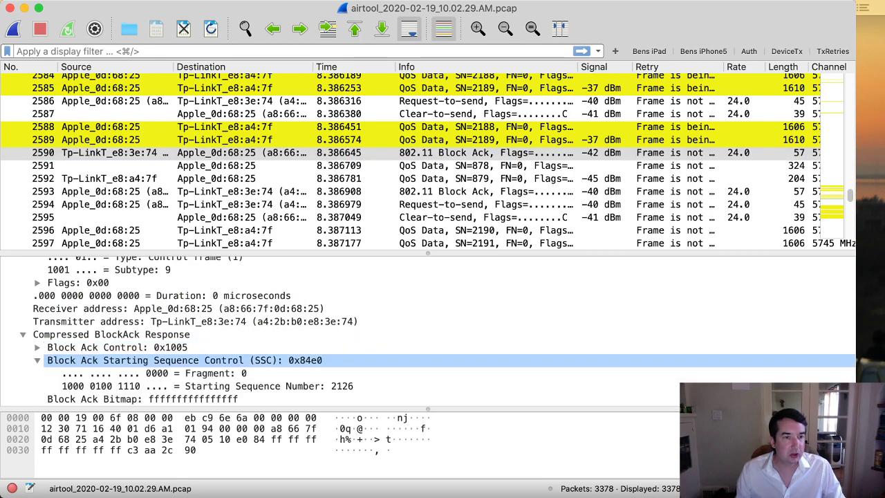
Select the Starting Sequence Number of Block Ack frame 2590 and review the QoS Data retries preceding it
scroll(207, 322, "down", 2)
left_click(208, 360)
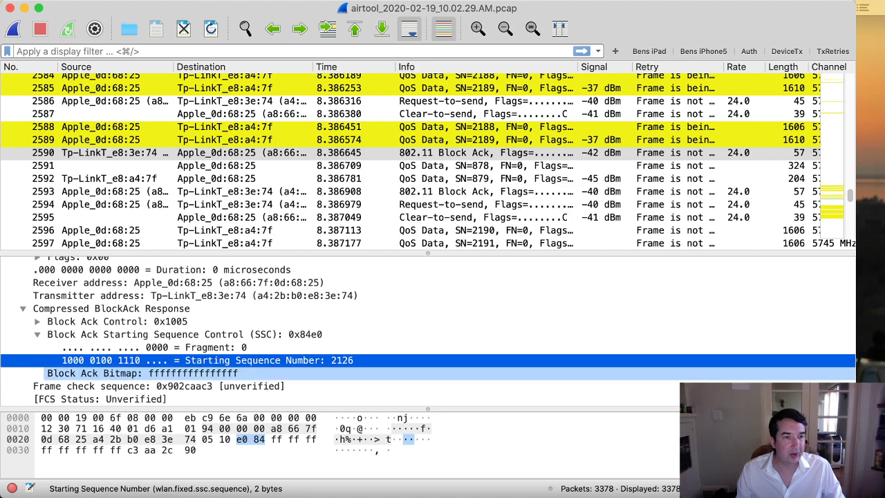
key("Up")
key("Down")
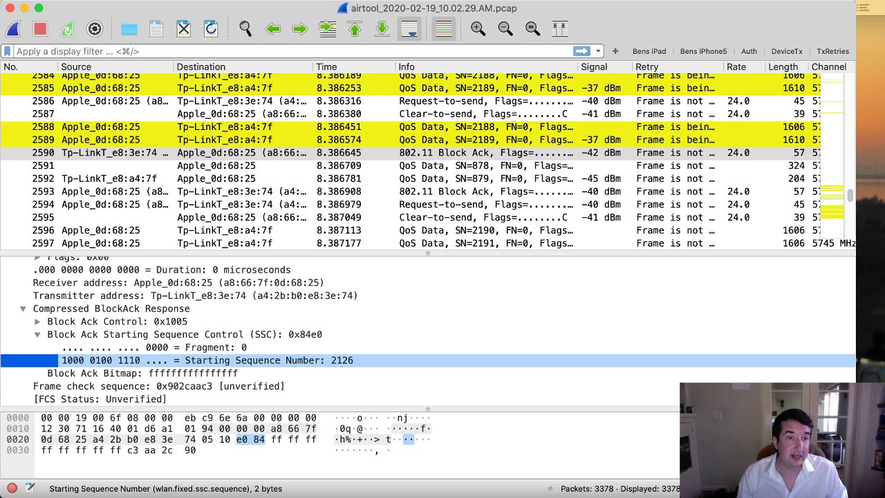
left_click(207, 360)
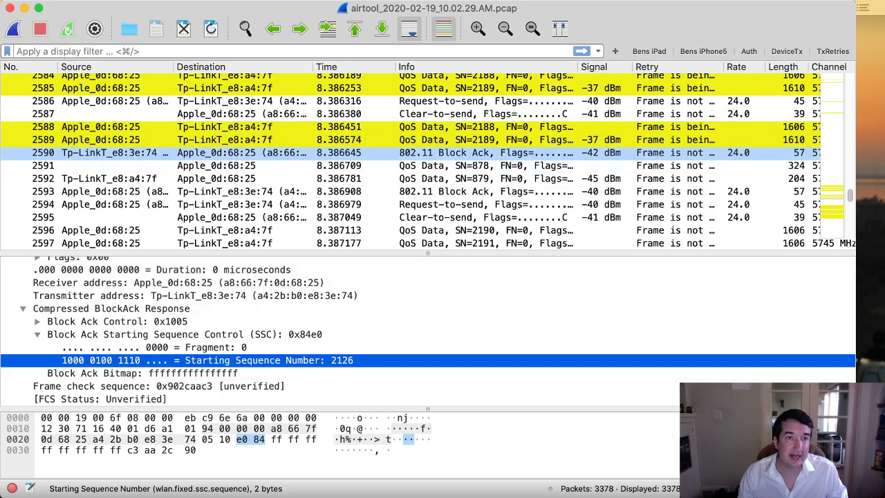
scroll(276, 177, "up", 3)
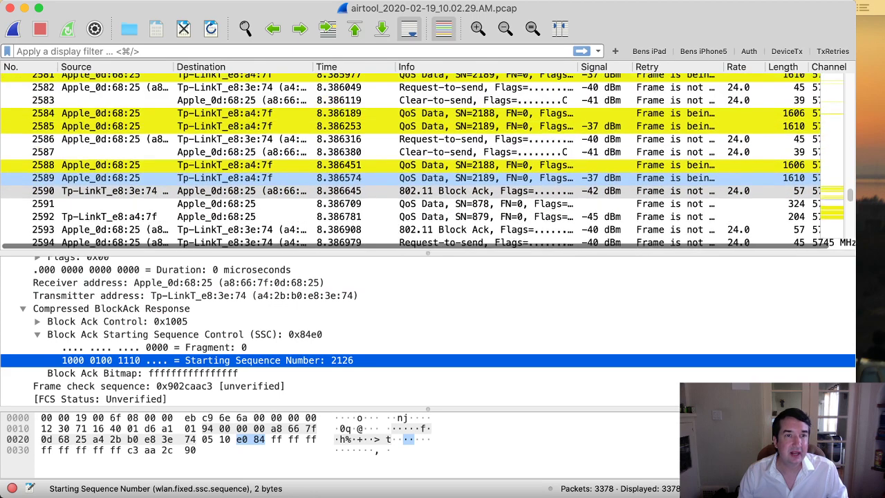
Find and select the QoS Data frame 2596 that follows the RTS/CTS exchange in frames 2594 and 2595
scroll(277, 178, "up", 3)
scroll(277, 158, "down", 2)
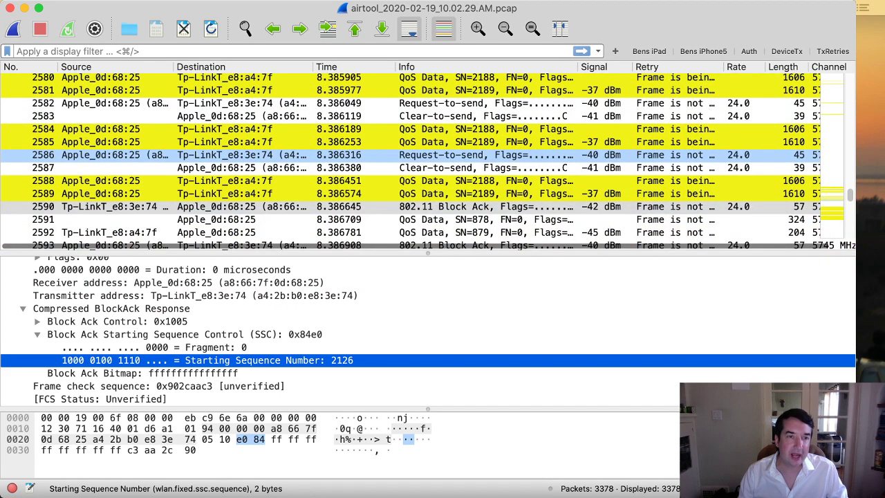
scroll(276, 151, "down", 2)
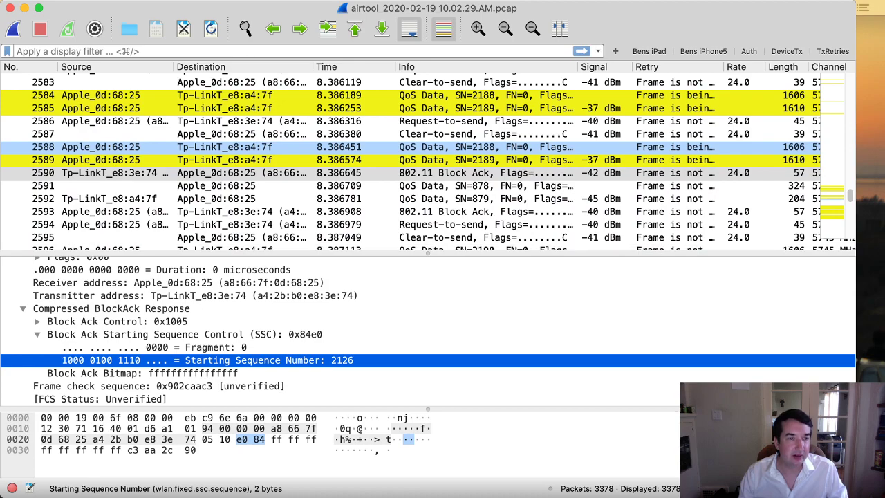
scroll(277, 147, "down", 6)
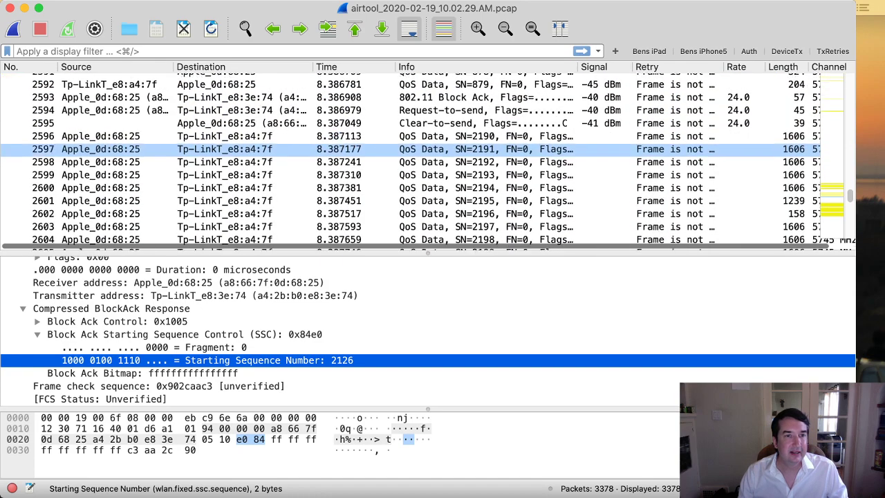
scroll(276, 123, "up", 1)
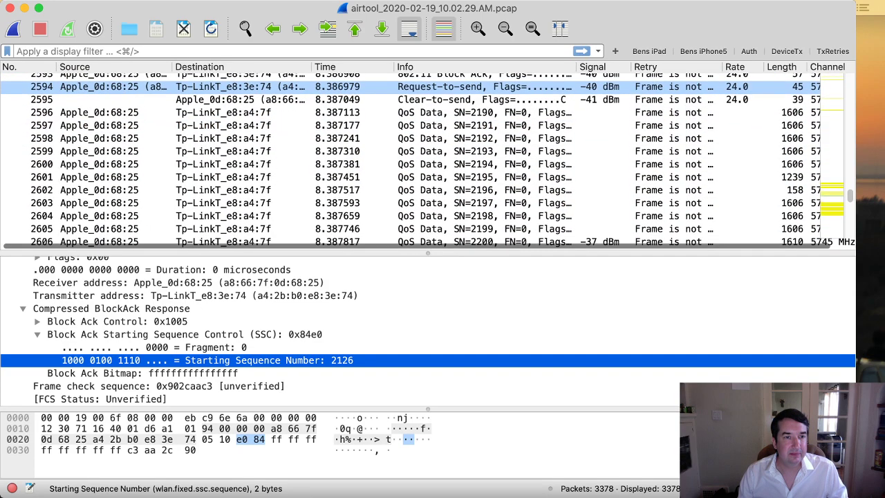
scroll(276, 123, "down", 3)
scroll(277, 123, "right", 1)
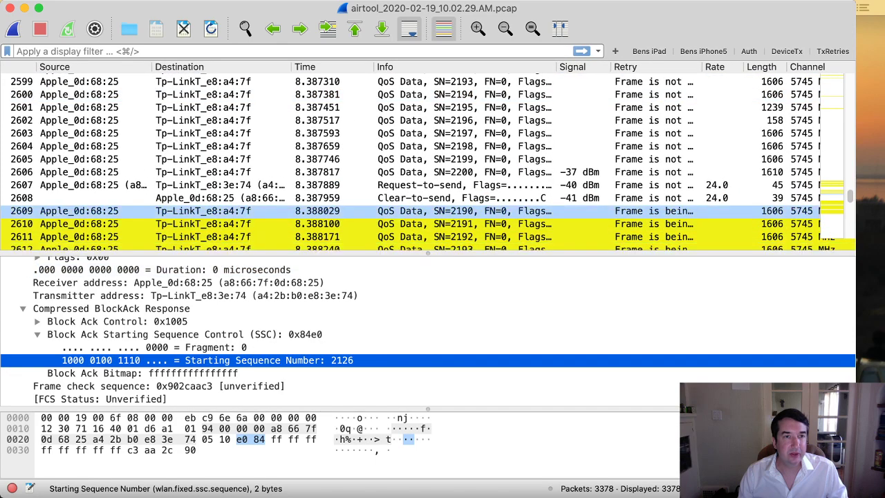
scroll(277, 111, "up", 3)
left_click(276, 109)
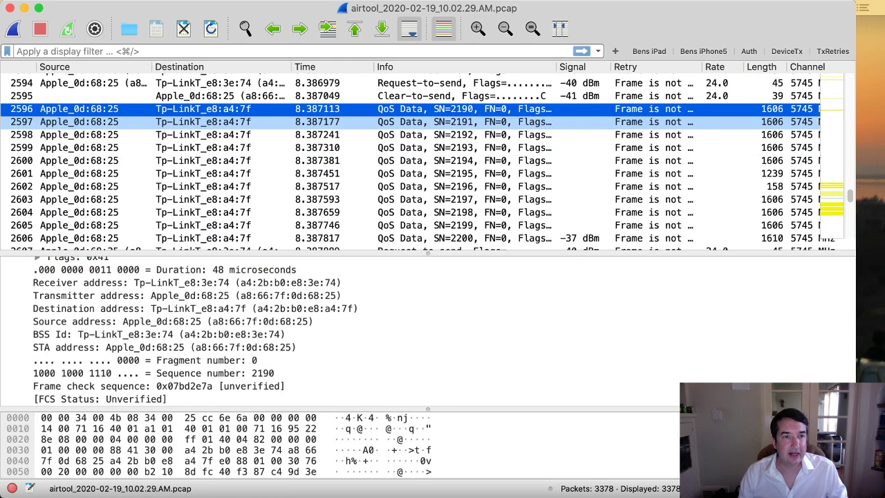
Select retry frame 2609 and compare its sequence number with the first transmission in frame 2596
scroll(276, 123, "down", 4)
scroll(311, 159, "down", 1)
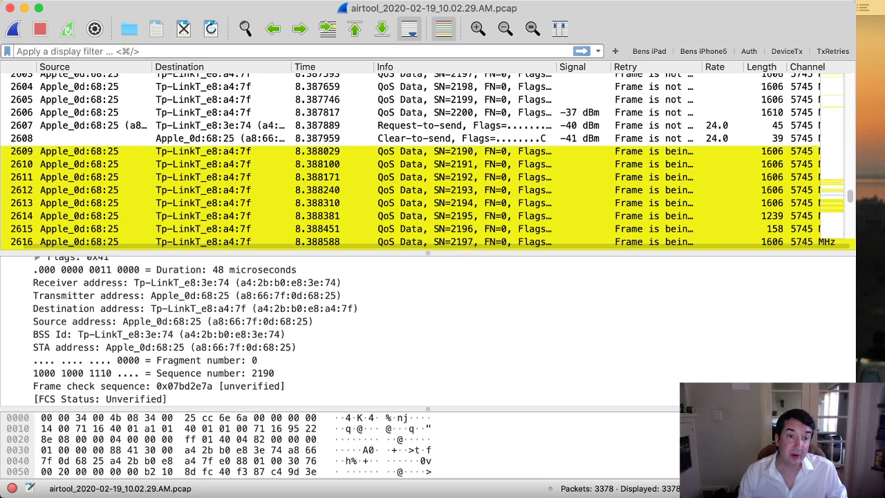
left_click(311, 151)
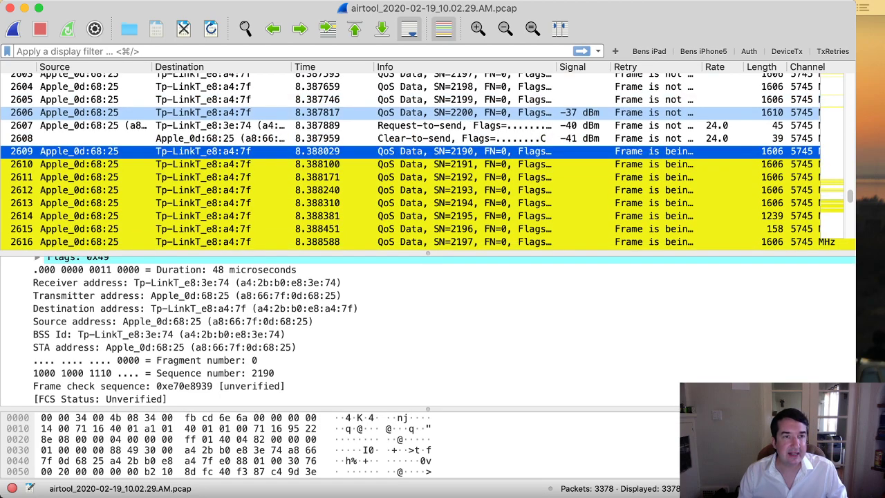
scroll(415, 159, "up", 2)
scroll(415, 114, "up", 3)
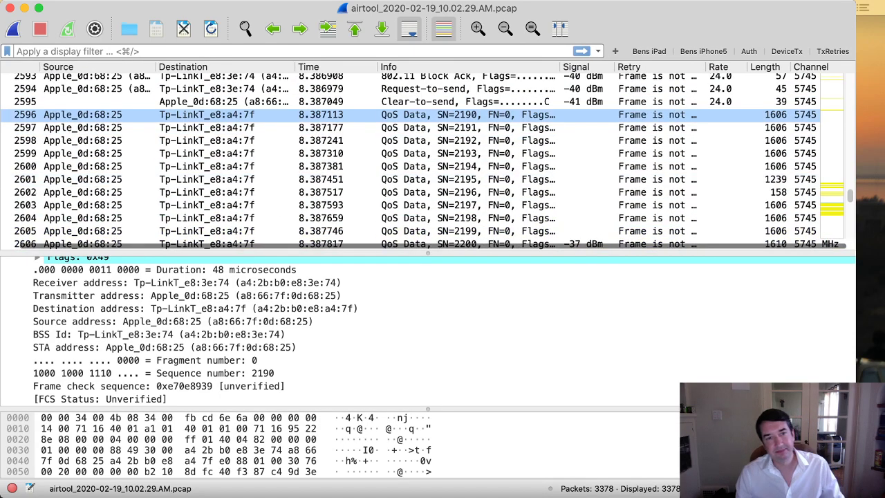
scroll(415, 115, "down", 2)
scroll(414, 115, "left", 1)
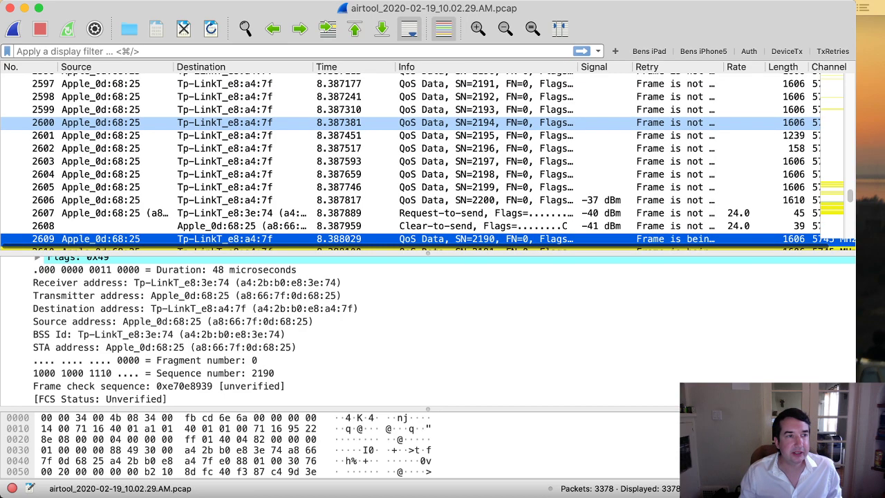
Return to Block Ack frame 2590 after the retries and select its Starting Sequence Number, followed by its Block Ack Bitmap
scroll(414, 114, "up", 3)
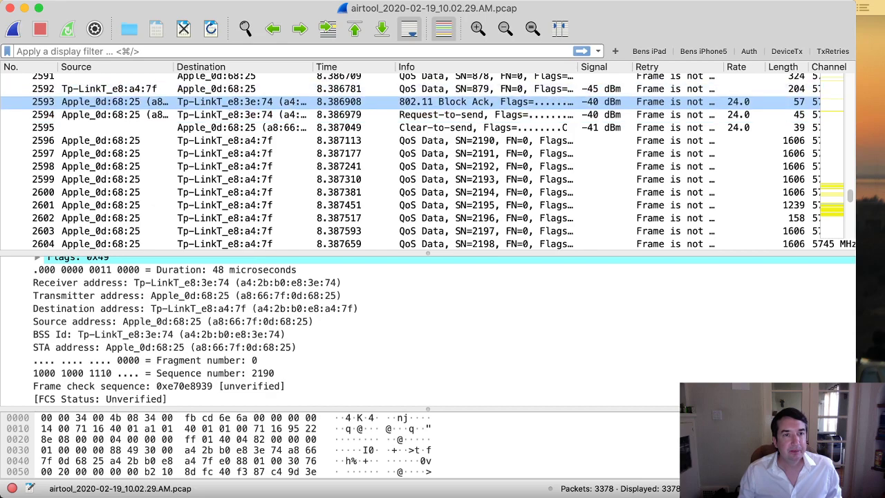
scroll(415, 114, "up", 3)
left_click(415, 115)
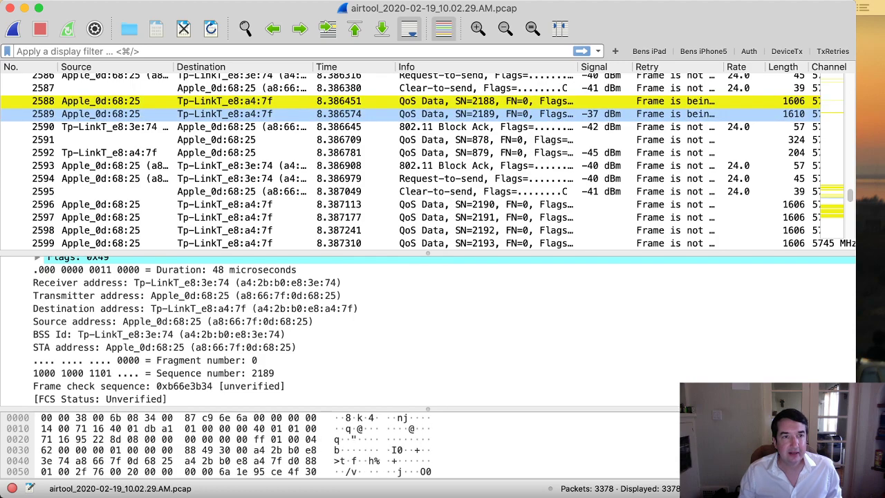
left_click(415, 127)
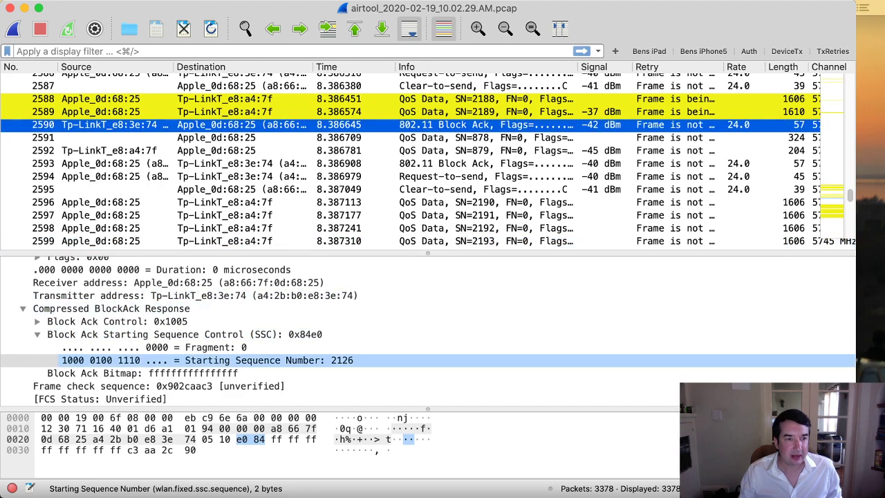
left_click(270, 360)
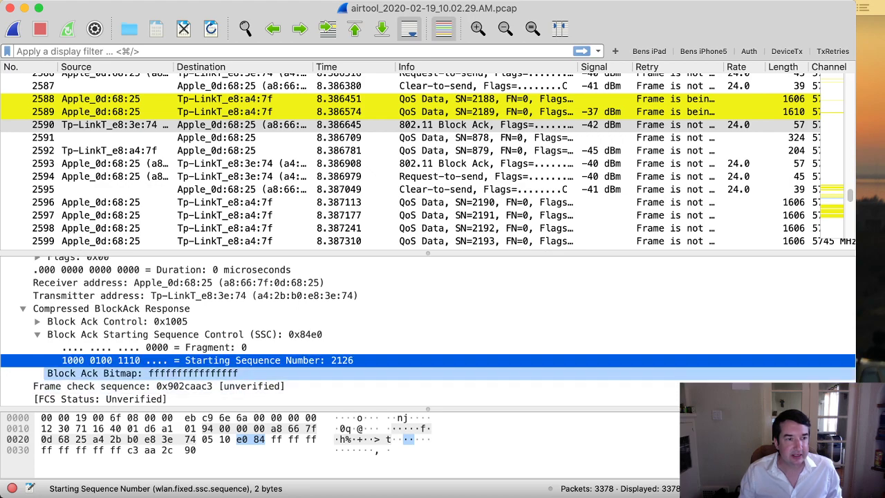
left_click(194, 374)
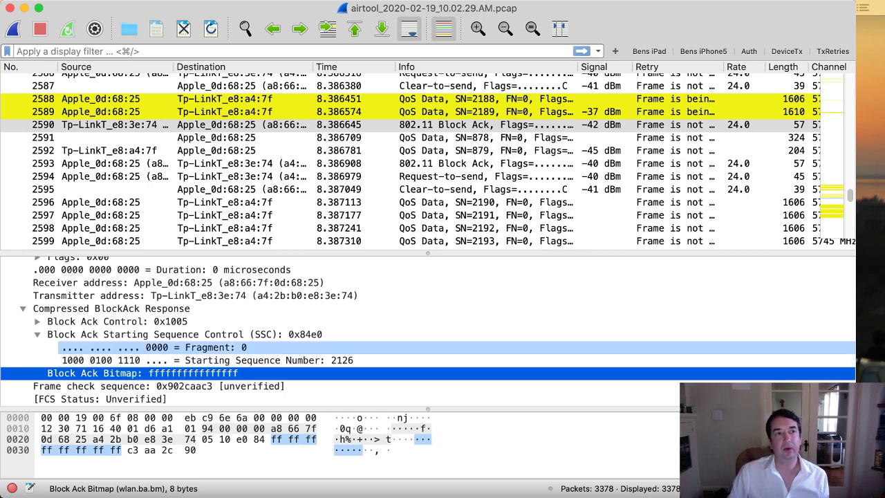
Reselect Block Ack frame 2590 and compare the details of the QoS Data frames 2591 and 2592 after it
left_click(208, 125)
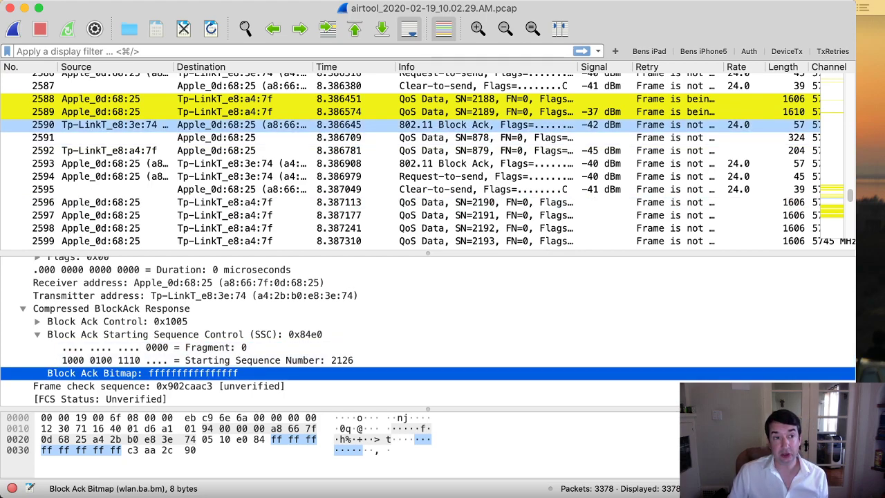
left_click(380, 125)
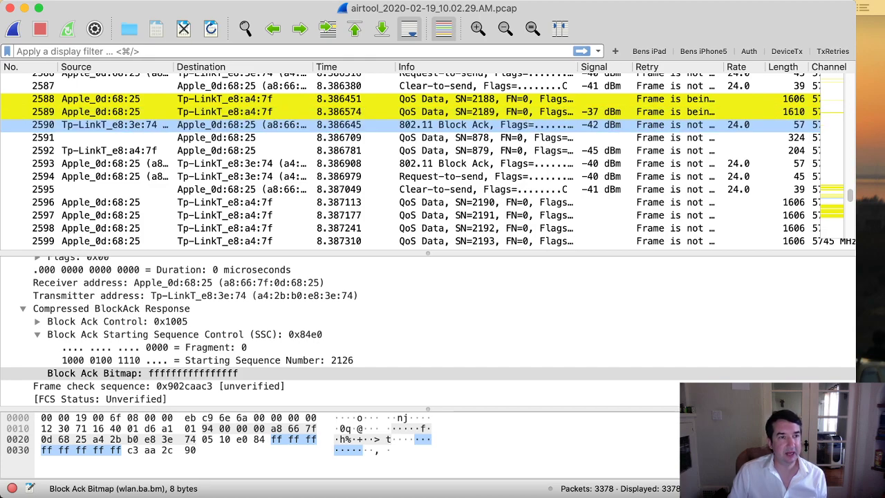
left_click(428, 138)
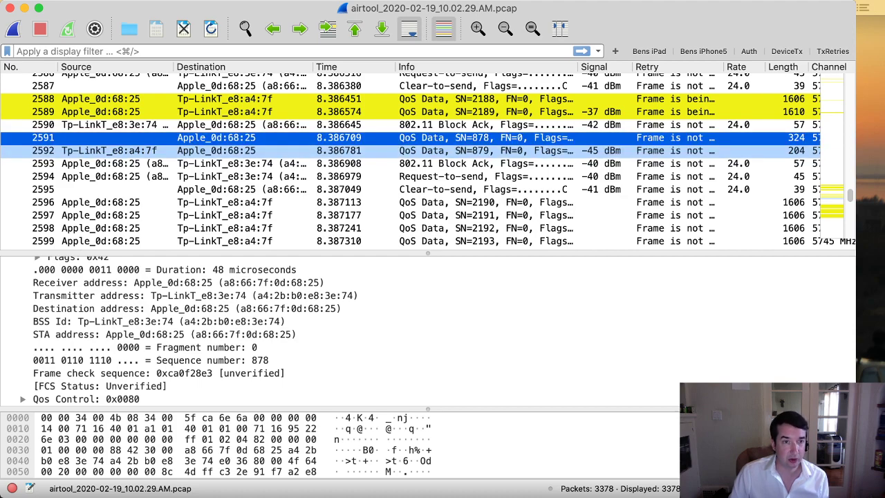
left_click(429, 150)
left_click(429, 138)
left_click(428, 150)
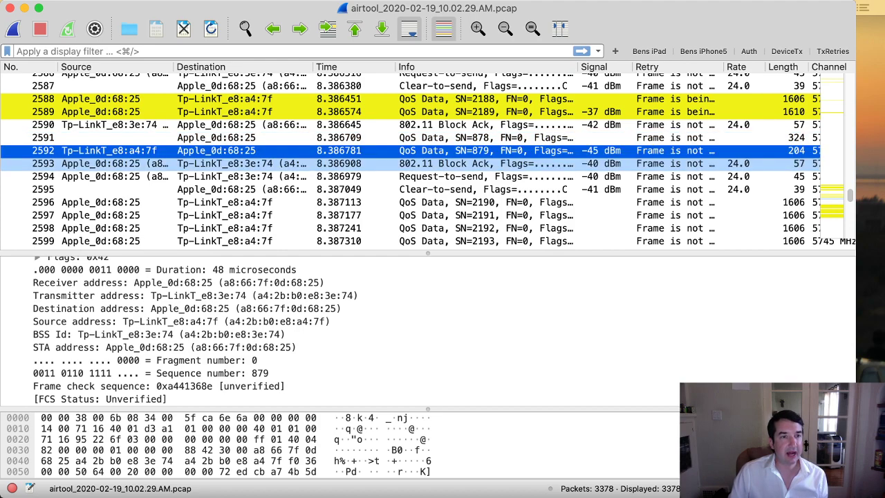
Select the Starting Sequence Number of Block Ack frame 2593 and expand its Block Ack Bitmap
key("Down")
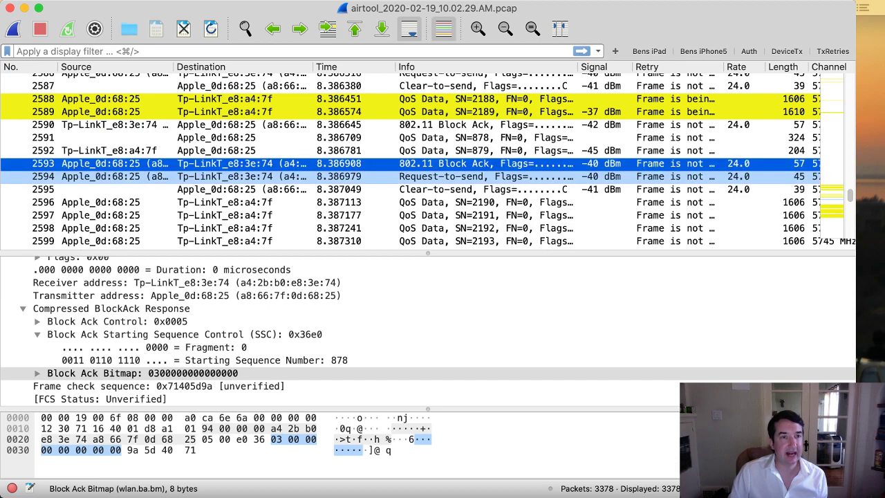
key("Down")
key("Up")
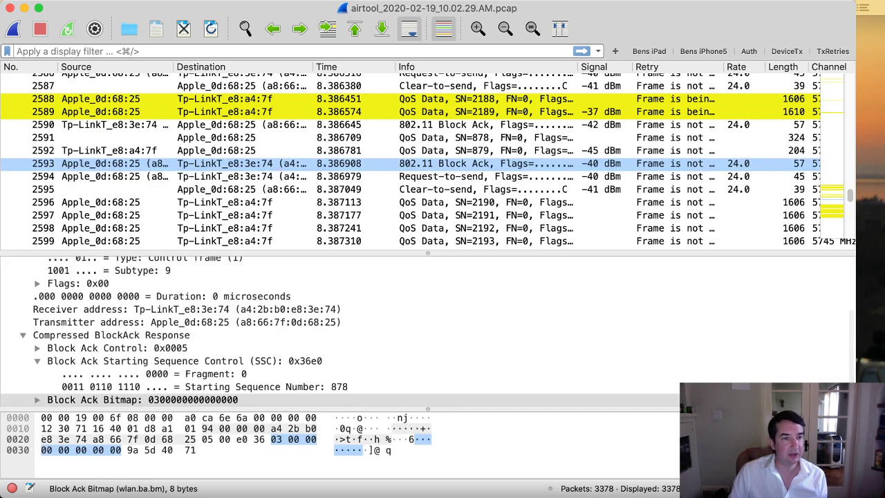
scroll(428, 361, "down", 2)
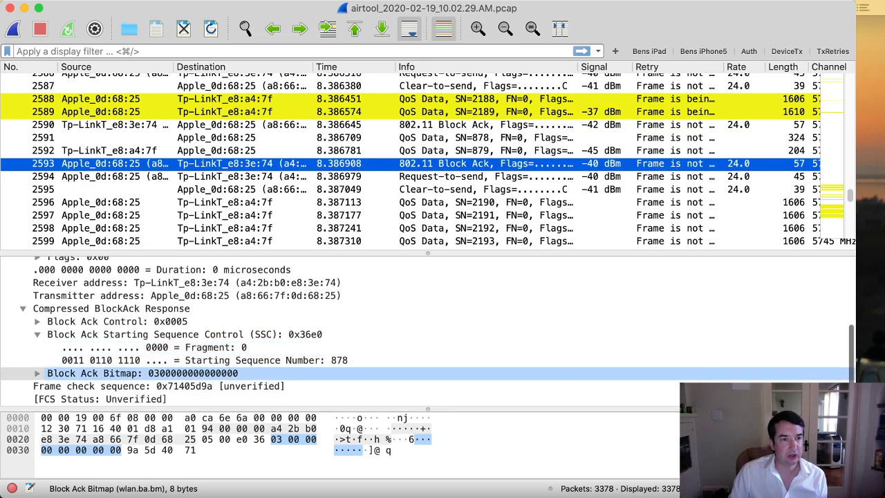
left_click(204, 360)
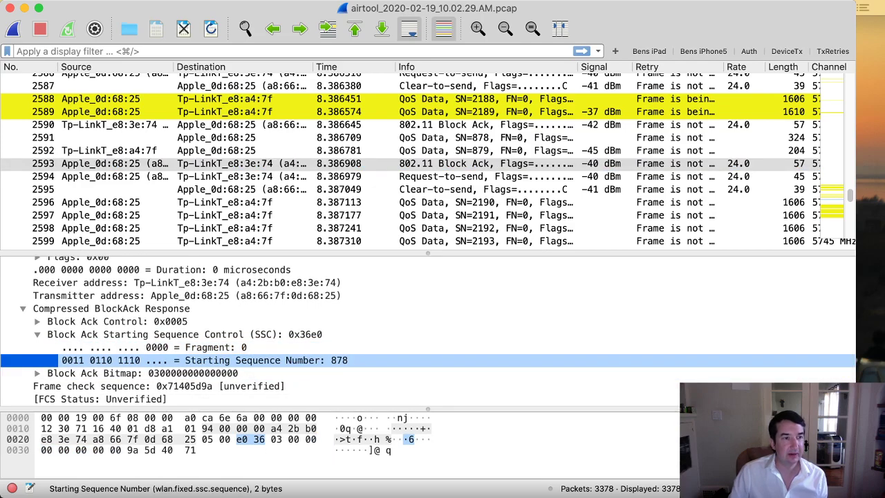
left_click(37, 373)
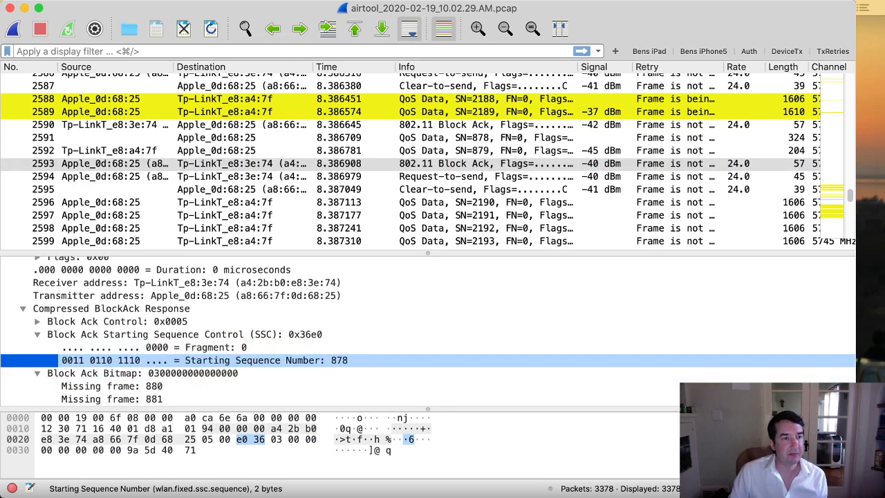
Look through the missing frames listed under the bitmap of frame 2593 and select the entry for missing frame 880
scroll(427, 348, "down", 11)
key("Up")
key("Up")
key("Up")
key("Up")
key("Up")
key("Up")
key("Up")
key("Up")
key("Up")
key("Up")
key("Up")
key("Up")
key("Up")
key("Up")
key("Up")
key("Up")
key("Up")
key("Up")
key("Up")
key("Up")
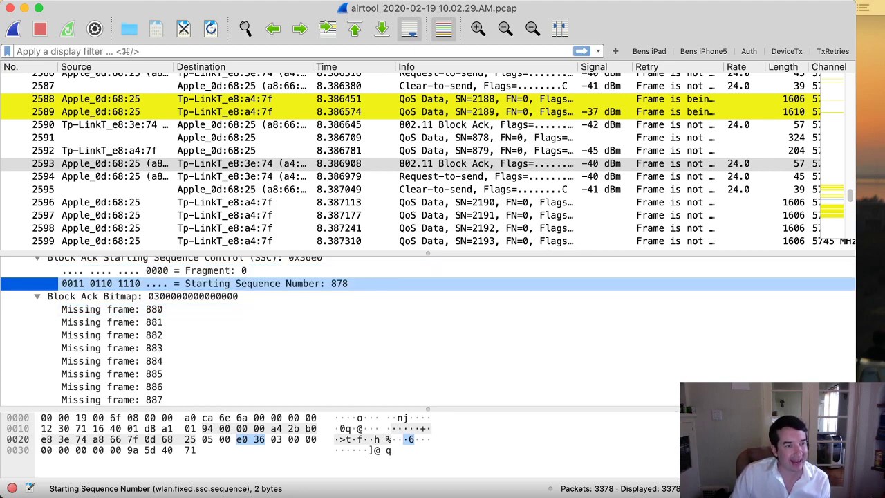
left_click(112, 309)
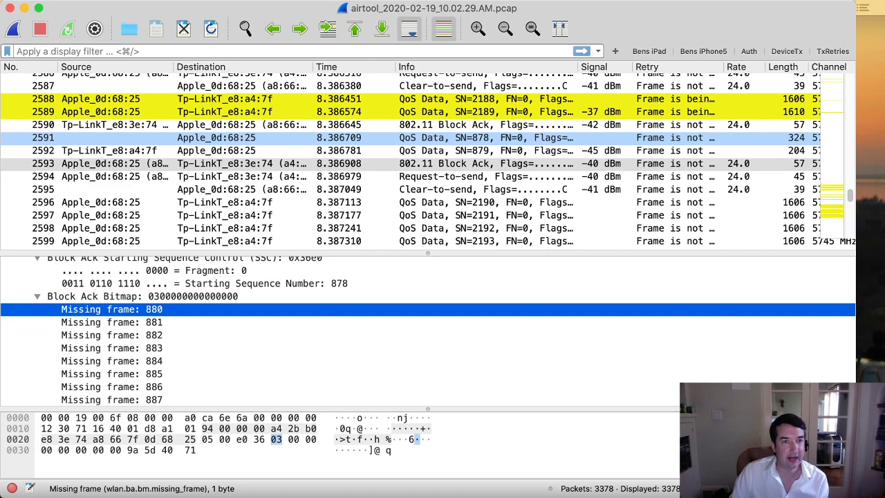
Check QoS Data frames 2591 and 2592 against the Block Ack in frame 2593
left_click(442, 138)
left_click(442, 150)
left_click(442, 138)
left_click(442, 151)
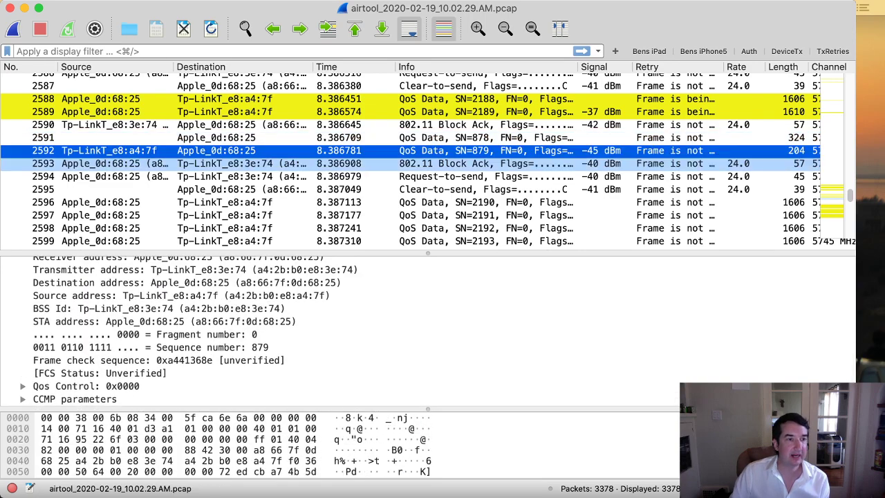
left_click(442, 164)
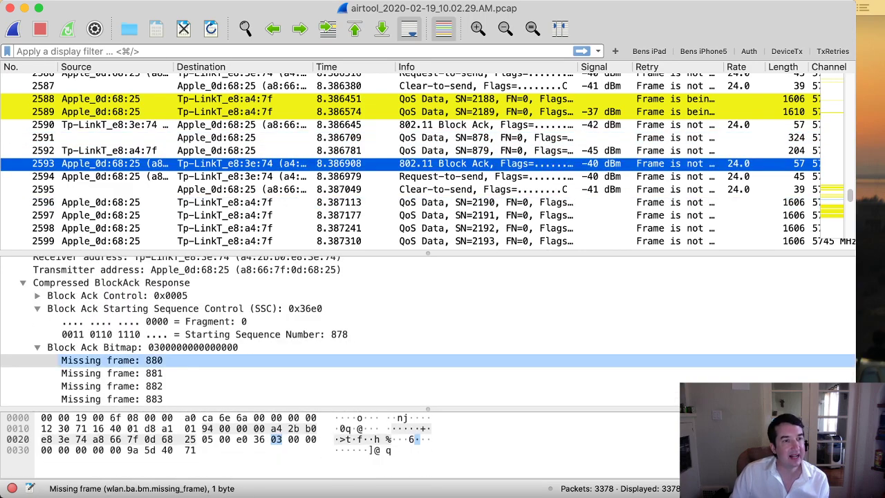
Go through the missing-frame list of Block Ack frame 2593 to its end and select the last entry, 941
key("Down")
key("Down")
key("Down")
key("Down")
key("Down")
key("Down")
key("Down")
key("Down")
key("Down")
key("Down")
key("Down")
key("Down")
key("Down")
key("Down")
key("Down")
key("Down")
key("Down")
key("Down")
key("Down")
key("Down")
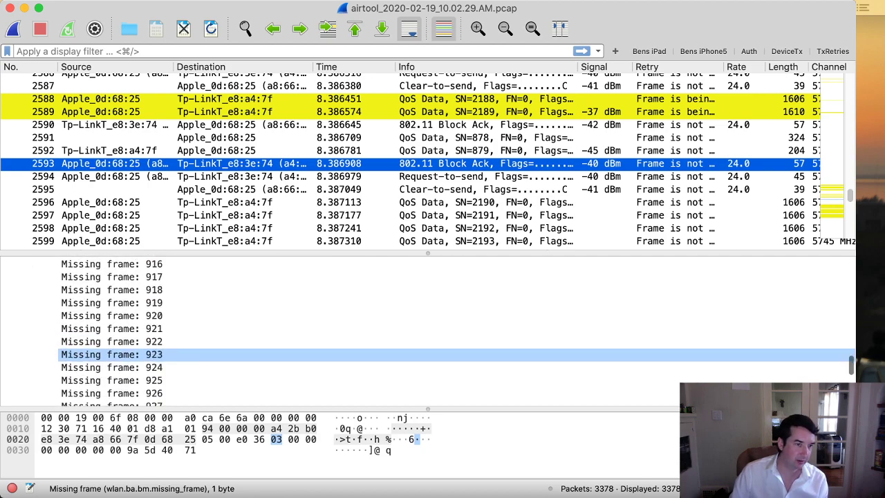
key("Down")
key("Down")
key("Down")
key("Down")
key("Down")
key("Down")
key("Down")
key("Down")
key("Down")
key("Down")
key("Down")
key("Down")
key("Down")
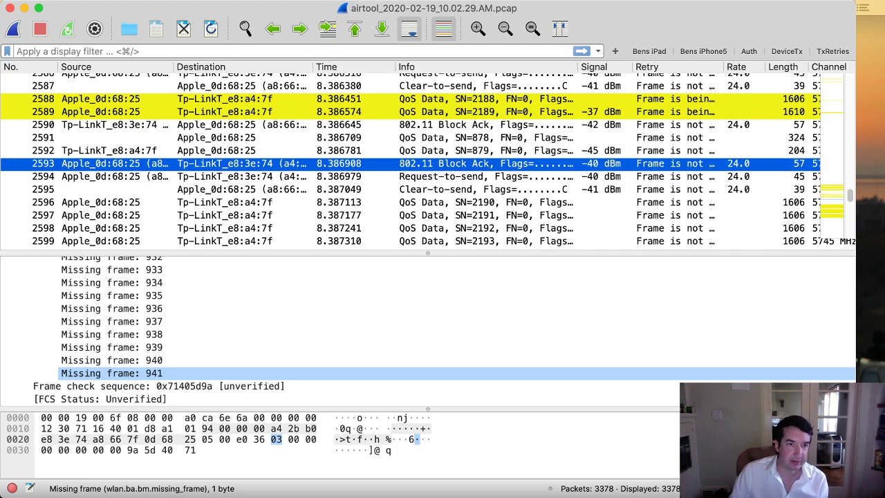
left_click(112, 373)
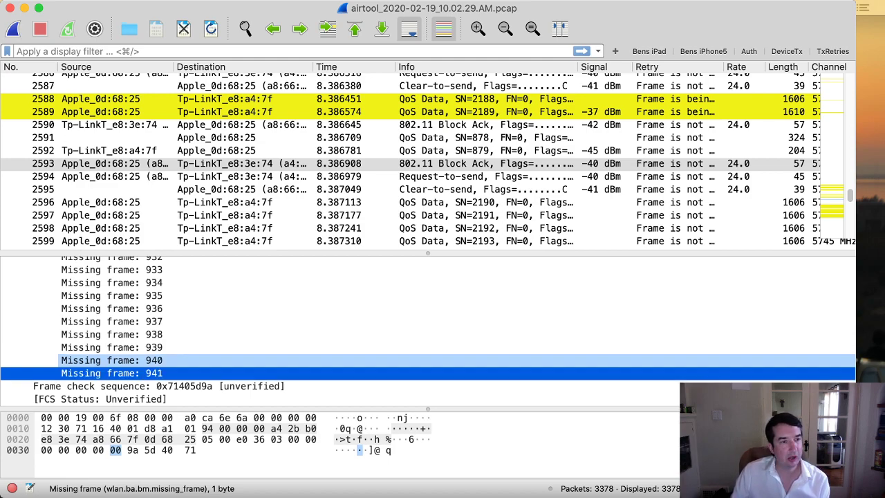
Go back to the Starting Sequence Number of frame 2593 and select it, followed by the first missing-frame entry, 880
scroll(427, 333, "up", 2)
key("Up")
key("Up")
key("Up")
key("Up")
key("Up")
key("Up")
key("Up")
key("Up")
key("Up")
key("Up")
key("Up")
key("Up")
key("Up")
key("Up")
key("Up")
key("Up")
key("Up")
key("Up")
key("Up")
key("Up")
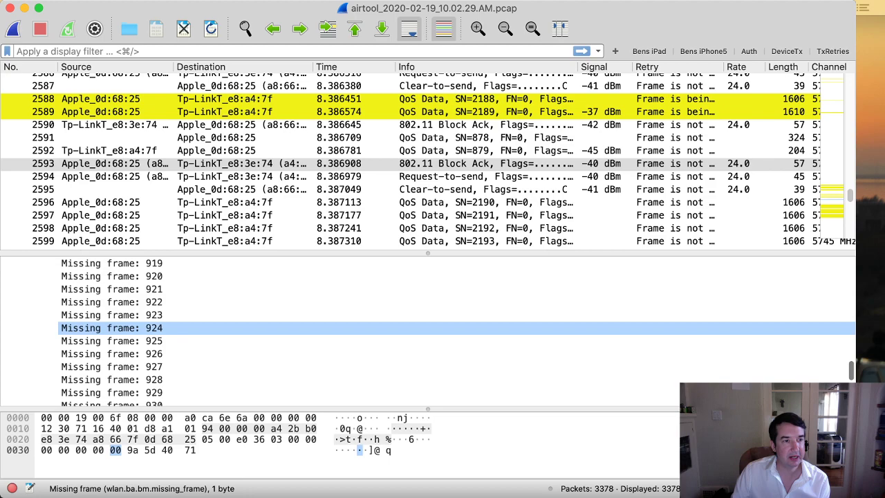
key("Up")
key("Up")
key("Up")
key("Up")
key("Up")
key("Up")
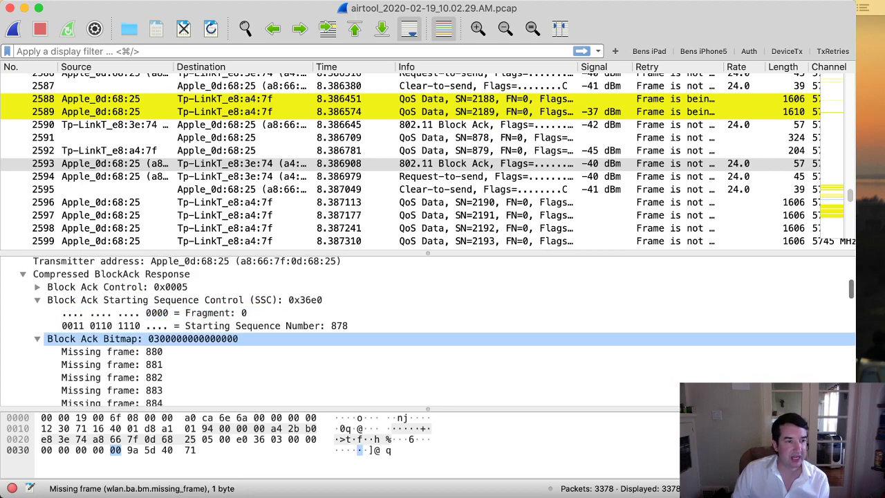
key("Down")
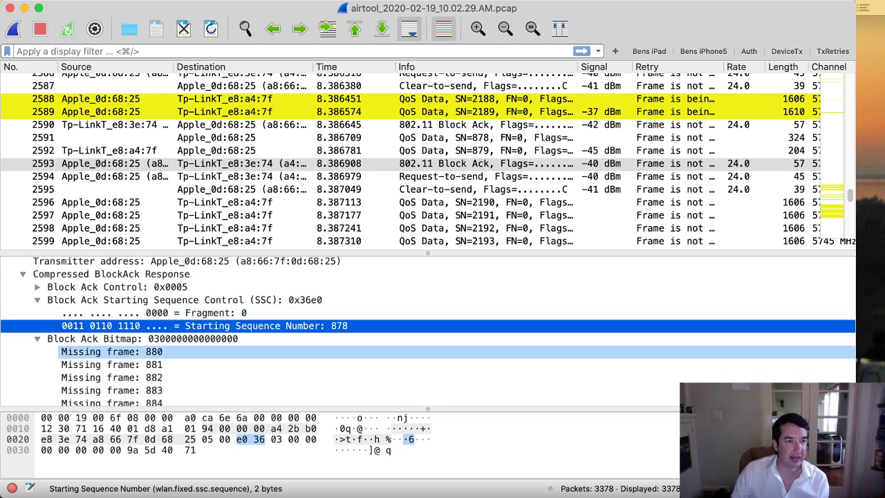
key("Down")
key("Down")
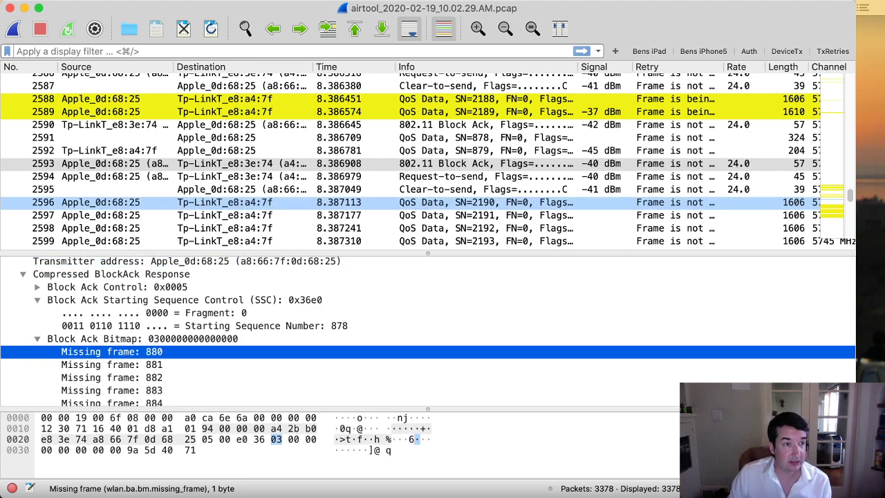
Select Request-to-send frame 2594 and examine its Duration field
left_click(235, 177)
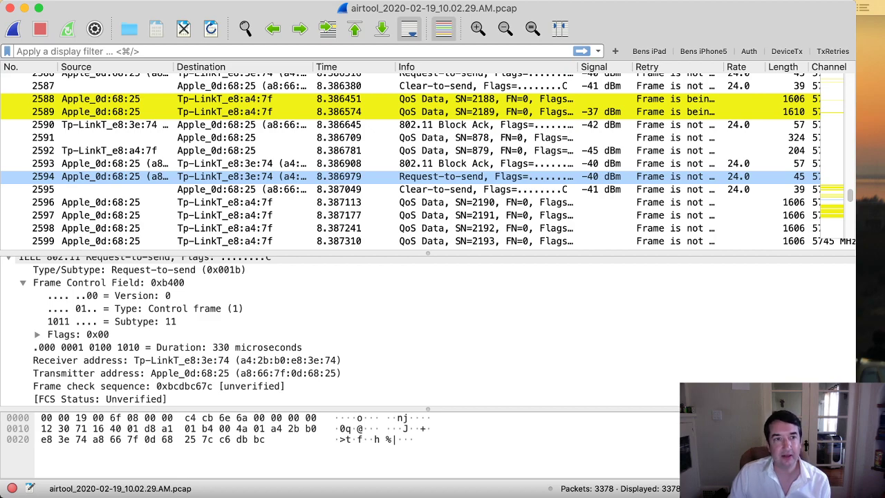
scroll(428, 176, "right", 1)
scroll(428, 177, "left", 1)
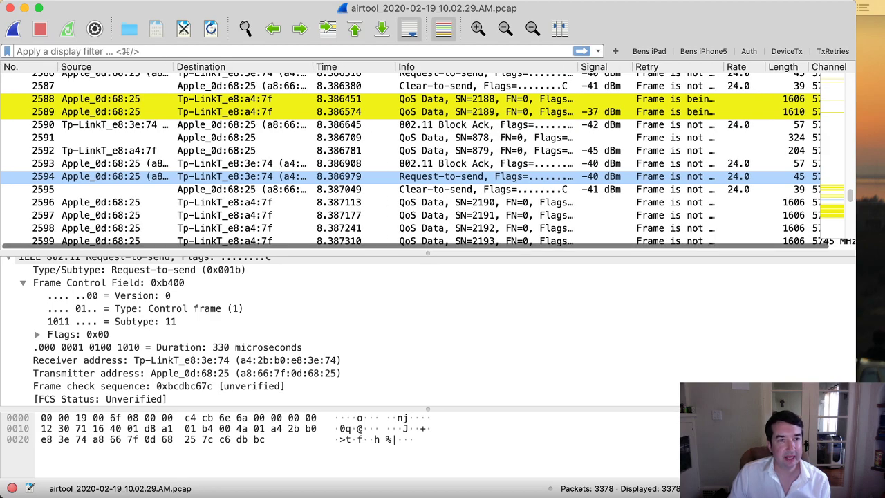
left_click(207, 176)
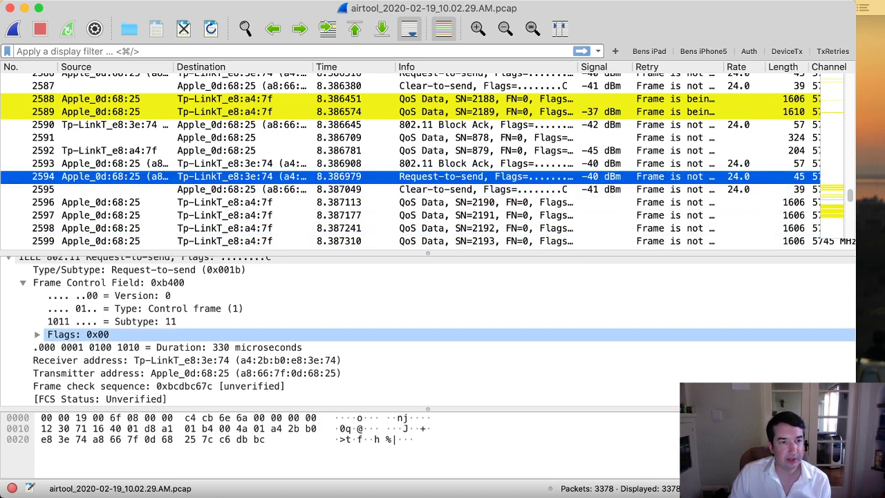
left_click(179, 347)
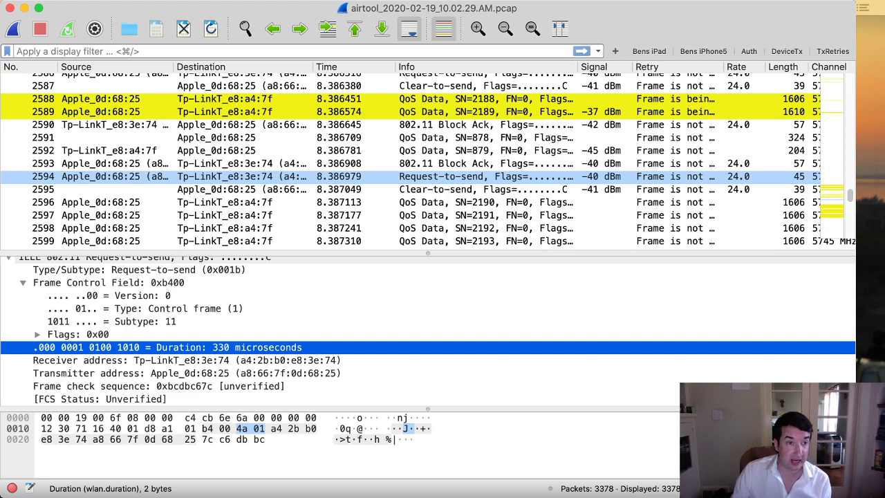
left_click(429, 176)
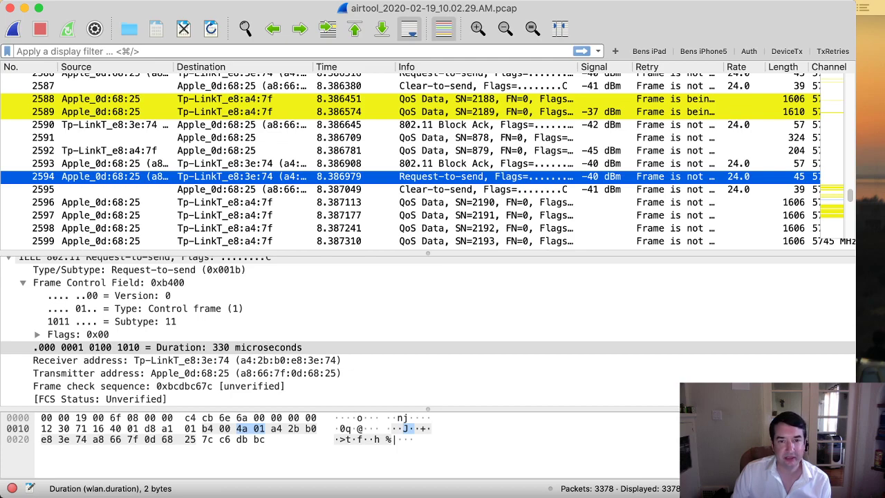
key("super+Tab")
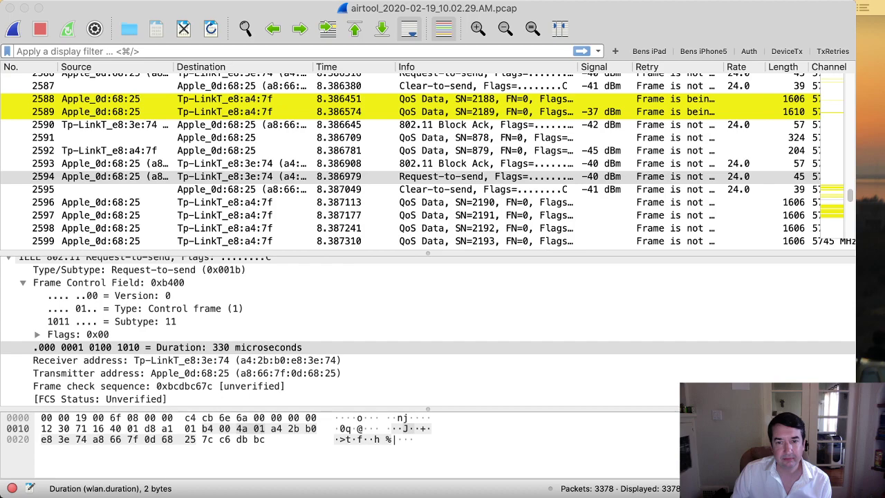
key("super+Tab")
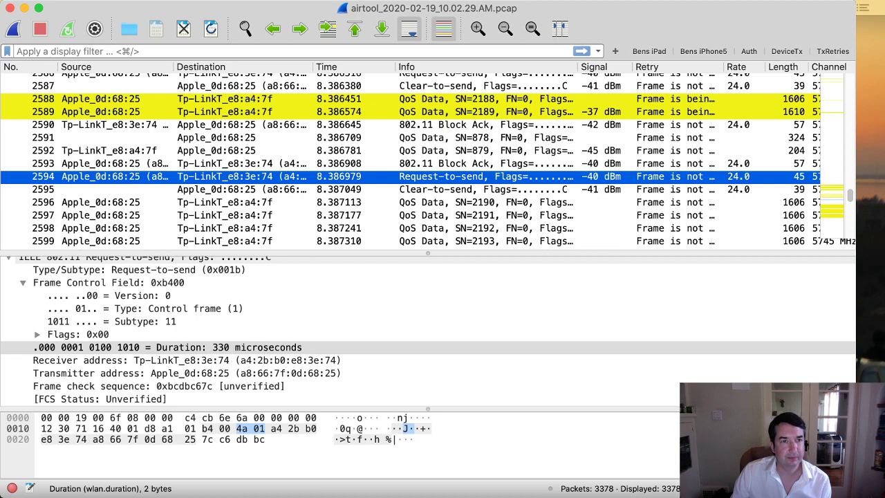
left_click(442, 138)
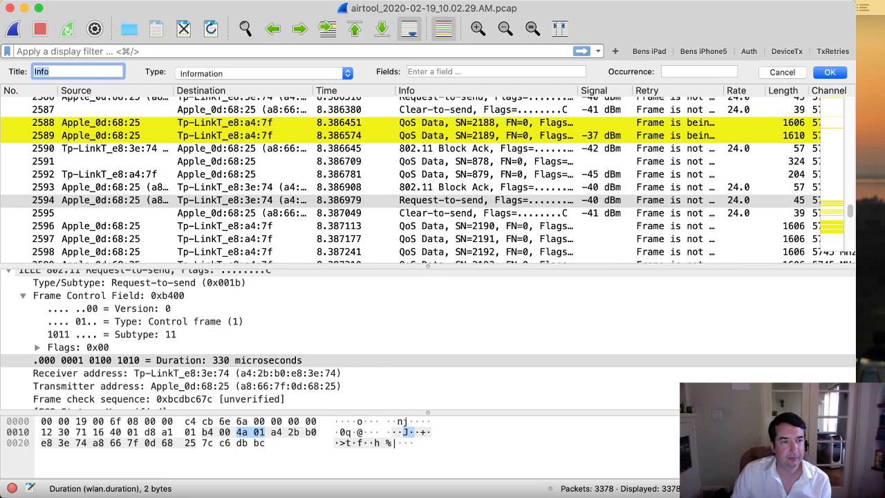
left_click(263, 74)
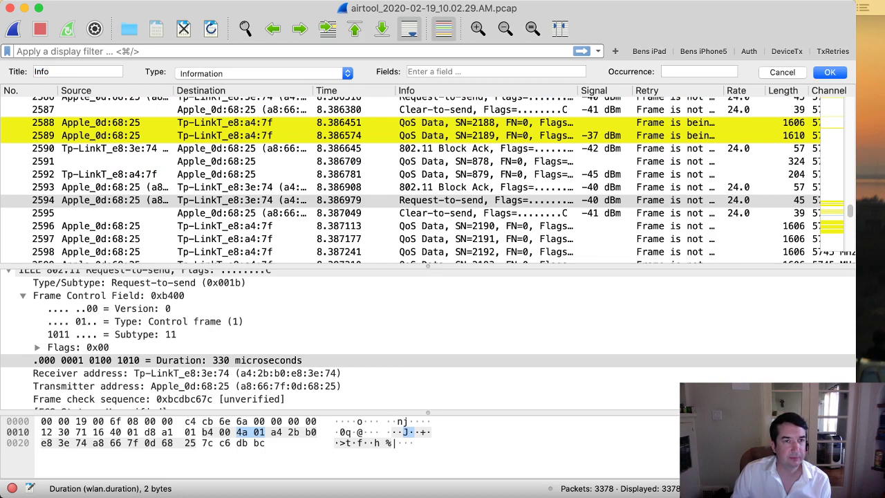
left_click(229, 74)
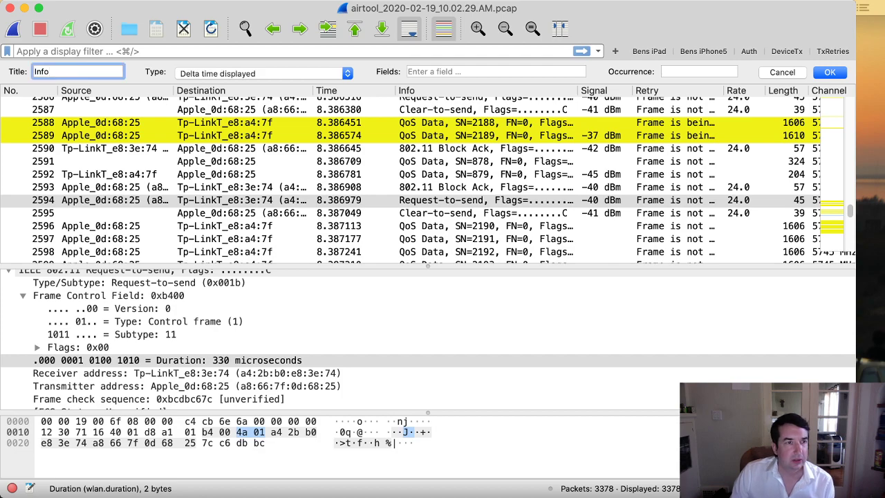
key("Escape")
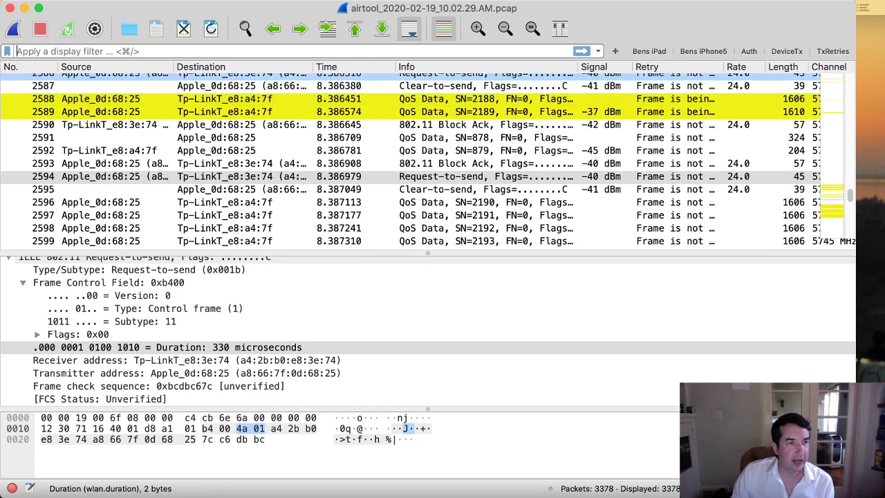
left_click(442, 176)
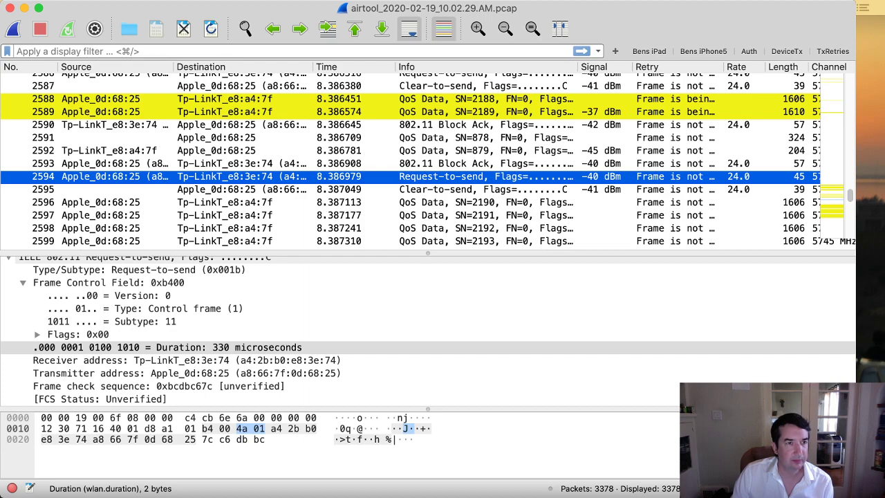
key("super+Tab")
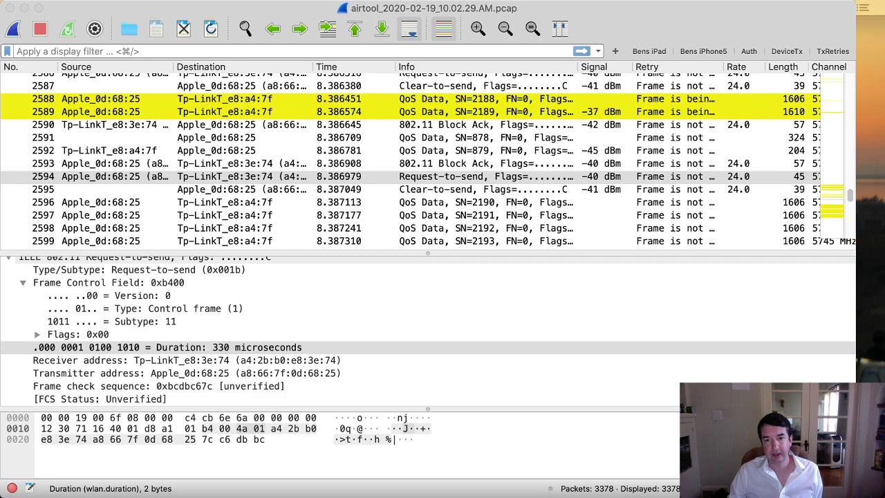
key("super+Tab")
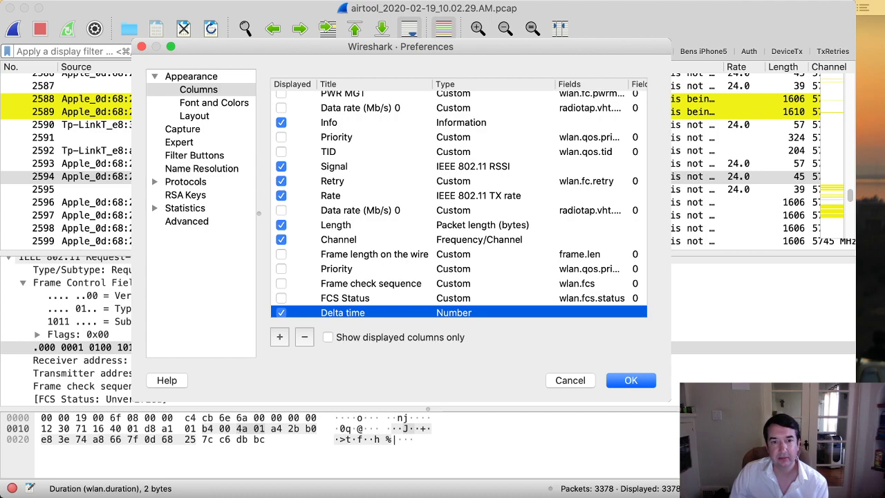
left_click(570, 380)
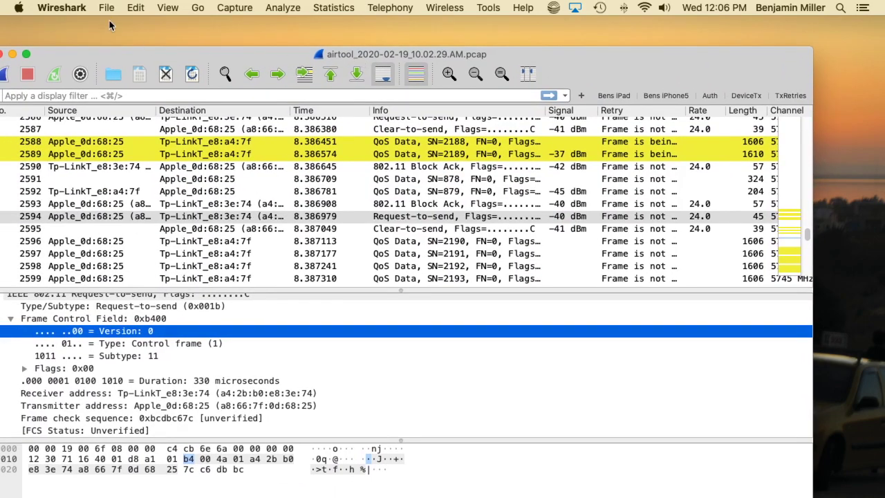
Open the preferences, bring the dialog fully into view and look through the packet list column settings
left_click(107, 8)
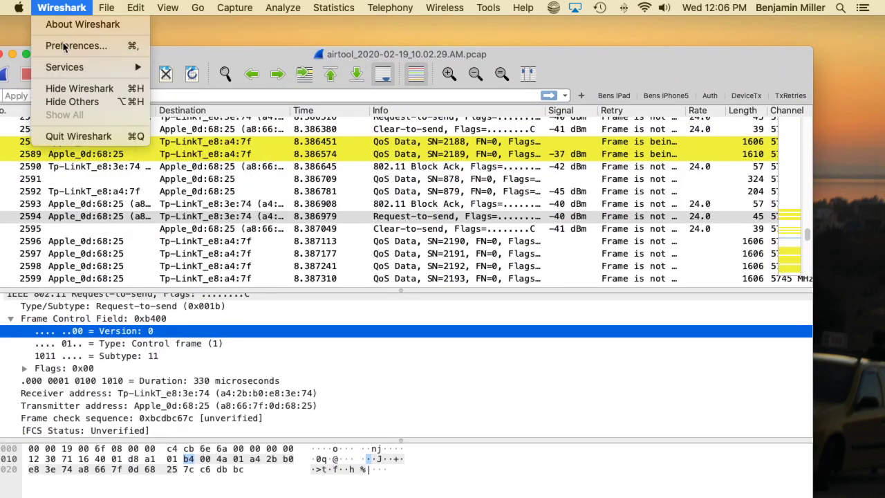
left_click(62, 45)
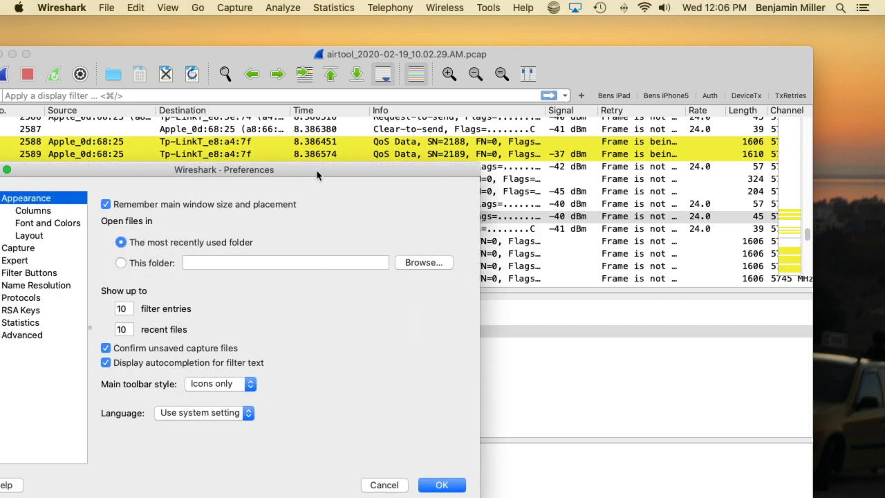
left_click_drag(316, 170, 499, 99)
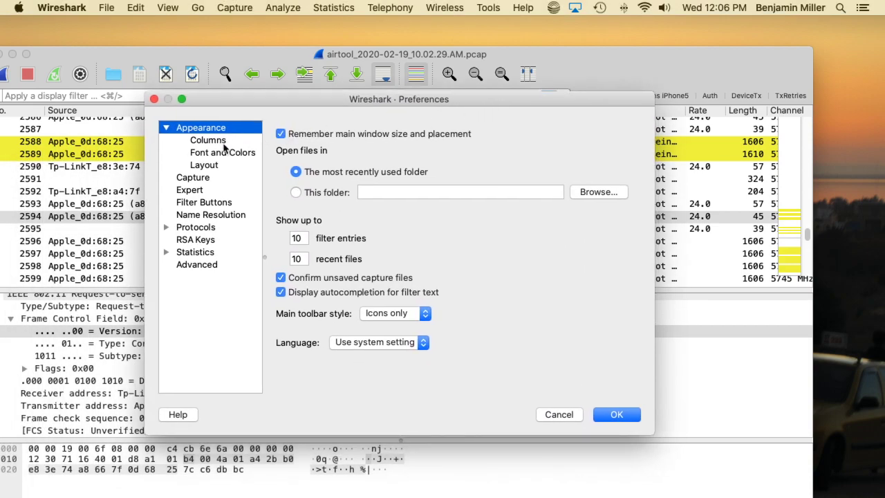
left_click(225, 144)
scroll(401, 257, "down", 5)
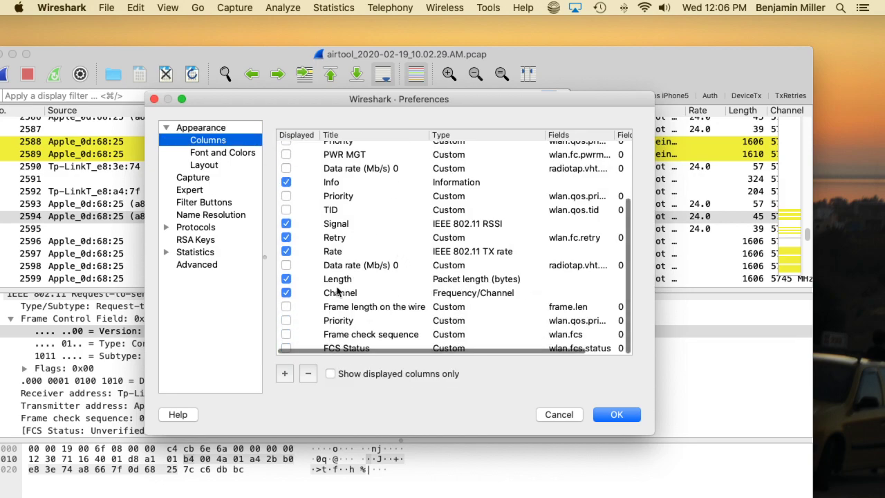
scroll(347, 297, "up", 5)
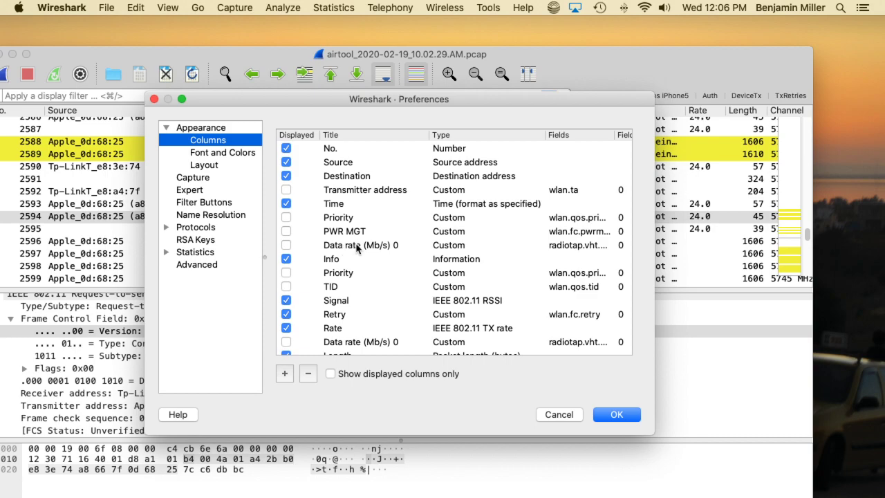
scroll(356, 247, "down", 5)
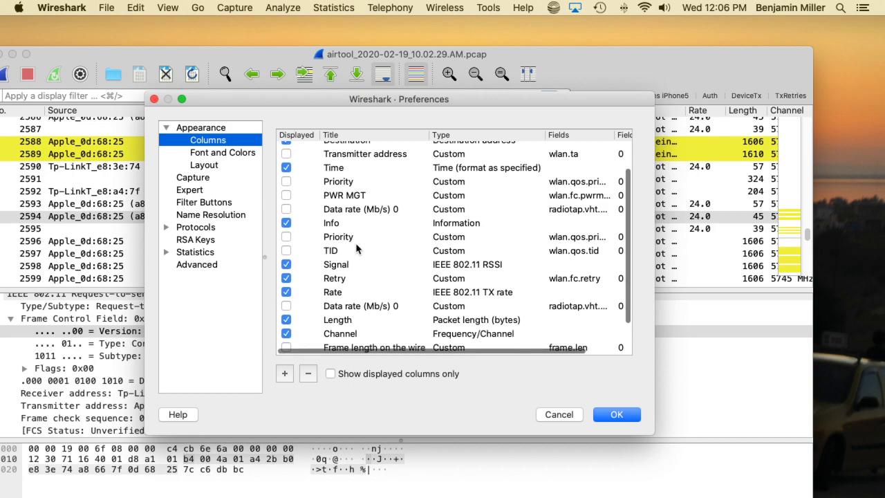
Add a new packet list column titled "Delta time"
left_click(284, 374)
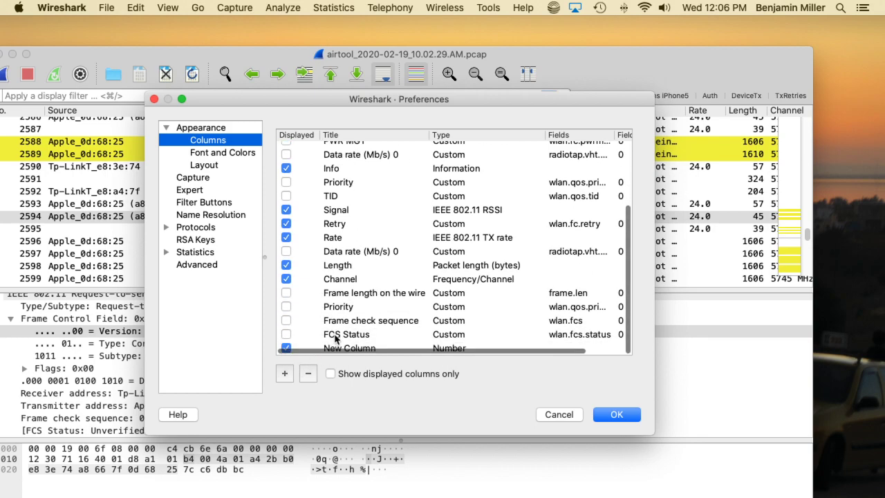
left_click(346, 350)
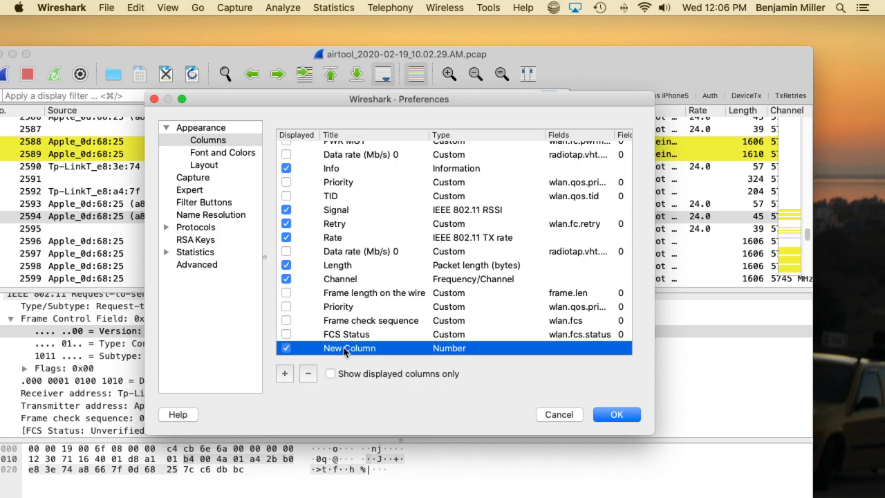
left_click(345, 350)
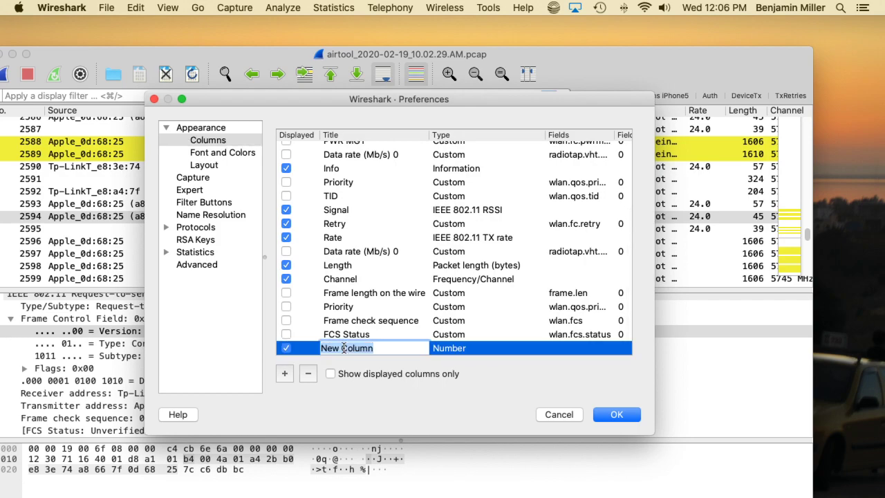
type("Delta time")
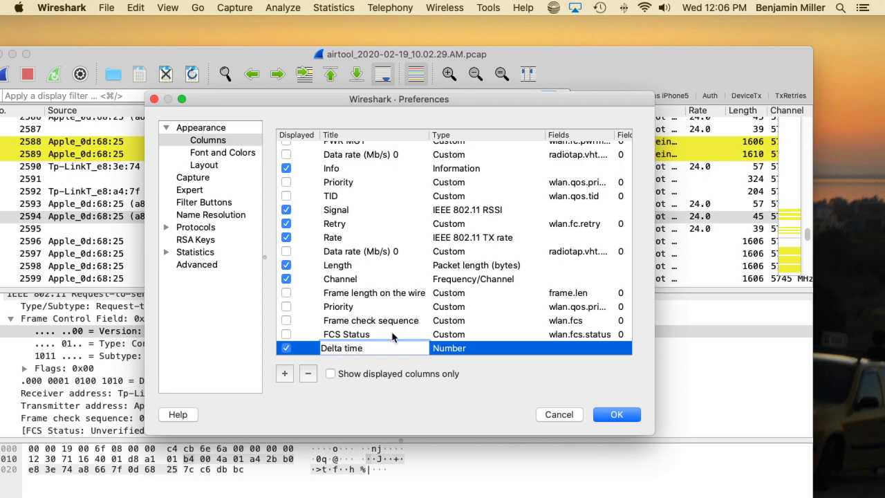
Set the Delta time column's type to "Delta time displayed" and apply the preferences
left_click(454, 350)
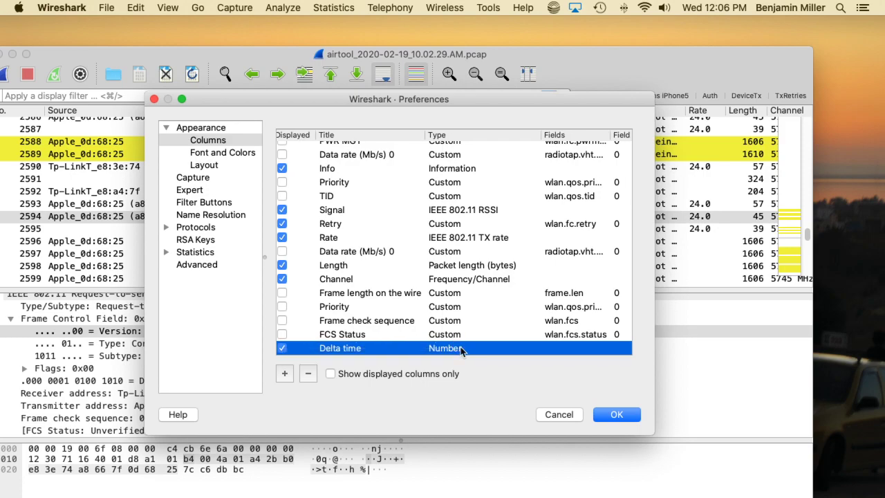
double_click(461, 349)
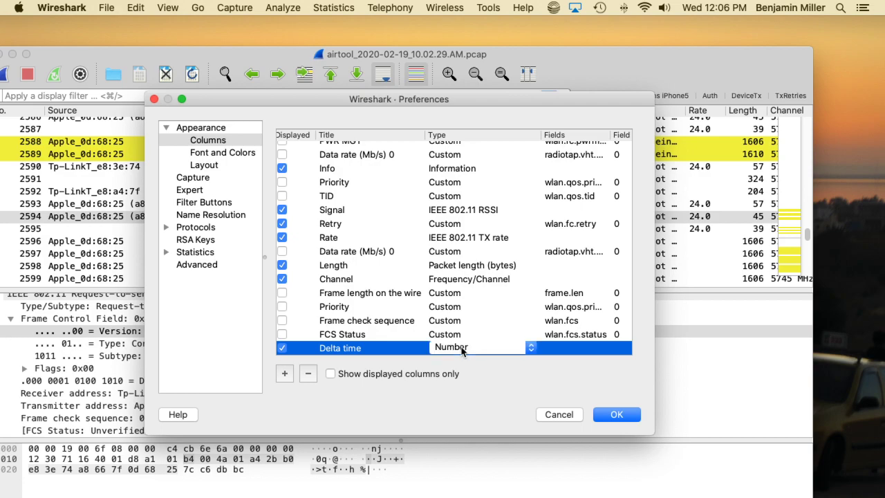
left_click(497, 350)
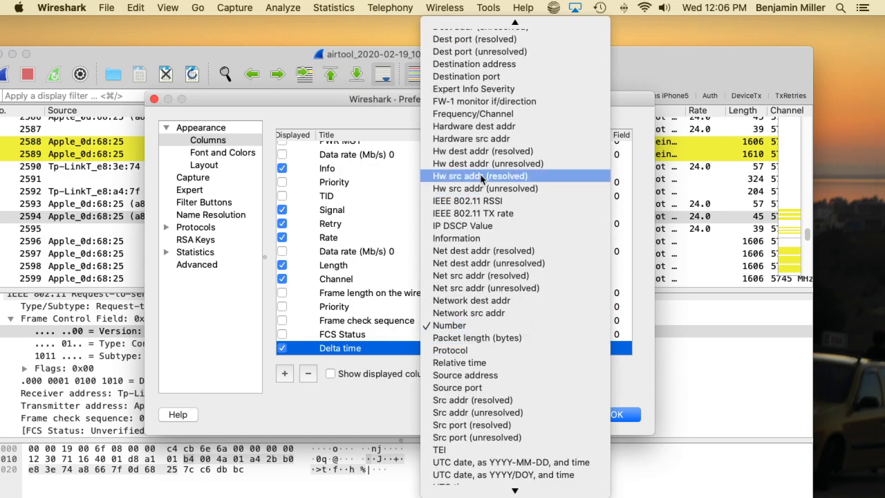
scroll(483, 181, "up", 5)
left_click(481, 141)
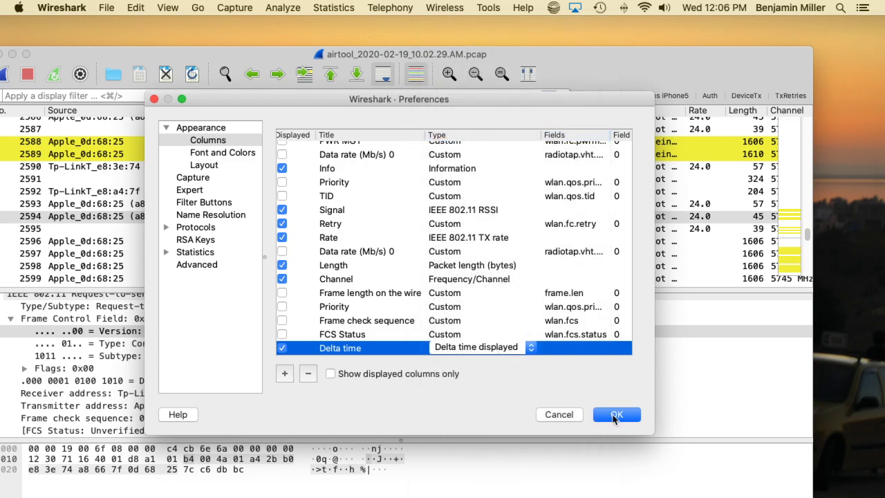
left_click(615, 415)
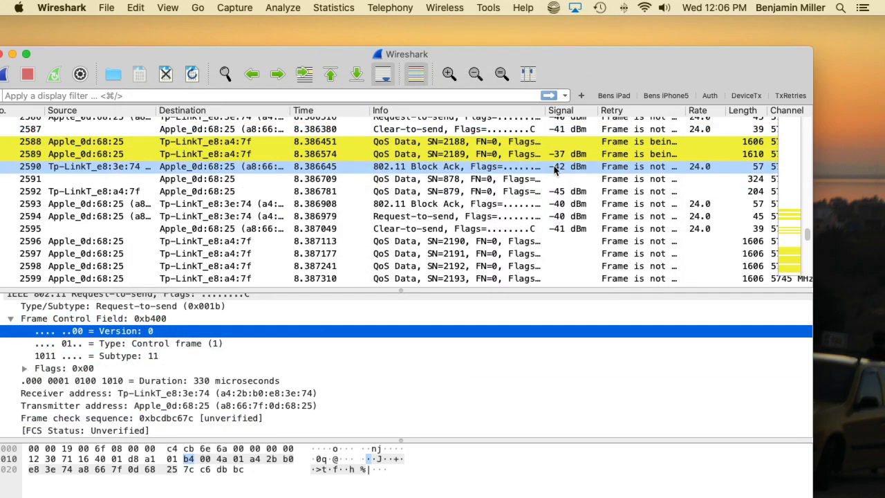
Narrow the overly wide Channel column so the Delta time column fits beside it in the packet list
scroll(554, 170, "right", 15)
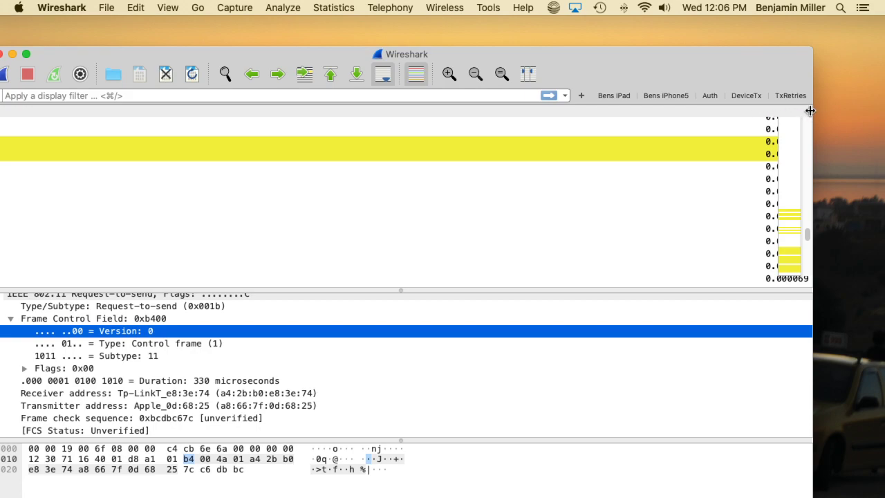
left_click_drag(809, 110, 337, 123)
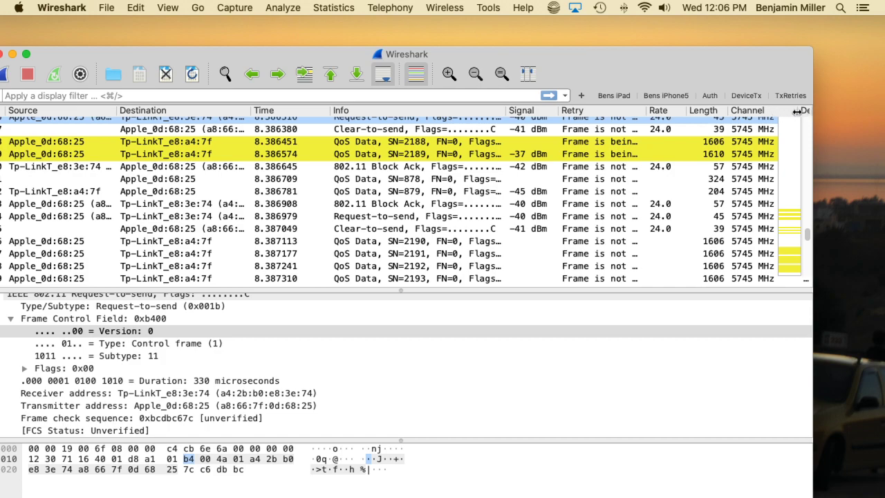
scroll(798, 114, "down", 2)
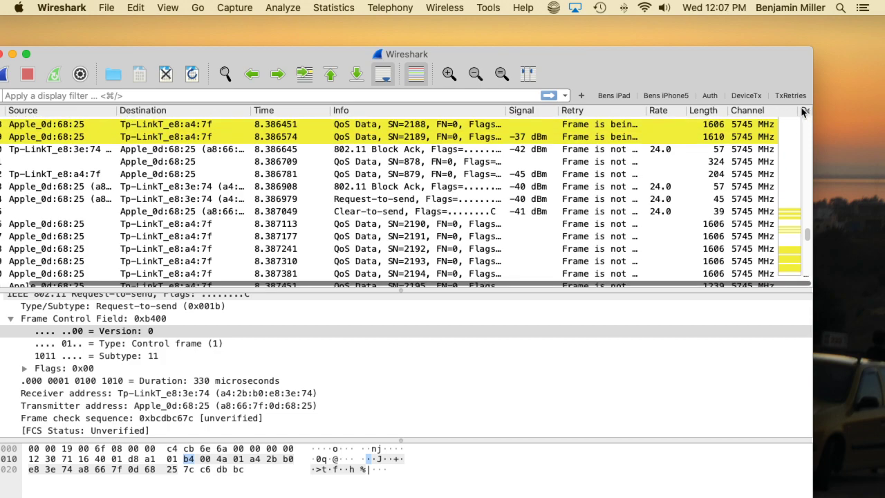
left_click_drag(796, 111, 793, 111)
left_click(750, 174)
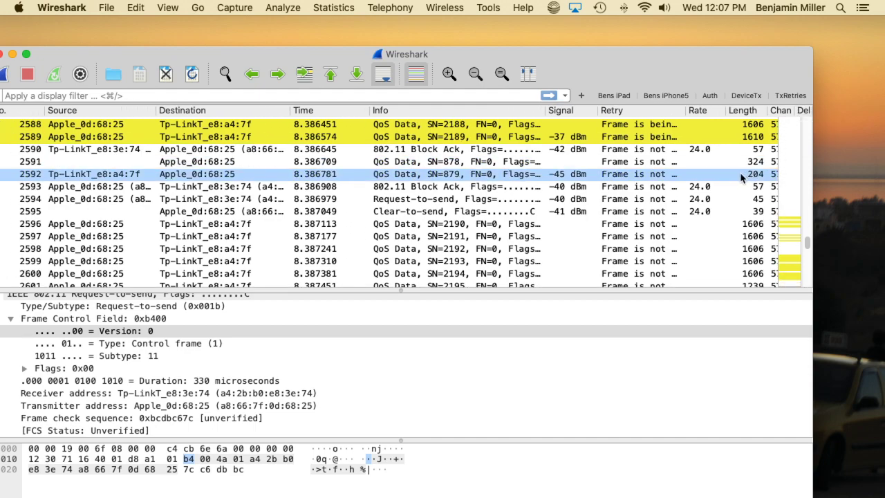
Move the Delta time column between the Time and Info columns
left_click(687, 174, "super")
left_click_drag(794, 111, 424, 111)
left_click(425, 197)
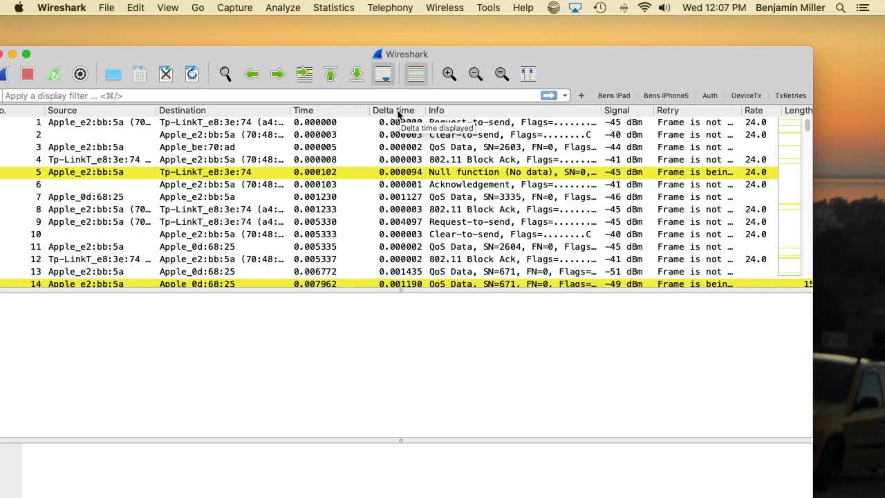
Hide the Time column from the packet list and widen the window so the Channel column fits fully
right_click(320, 107)
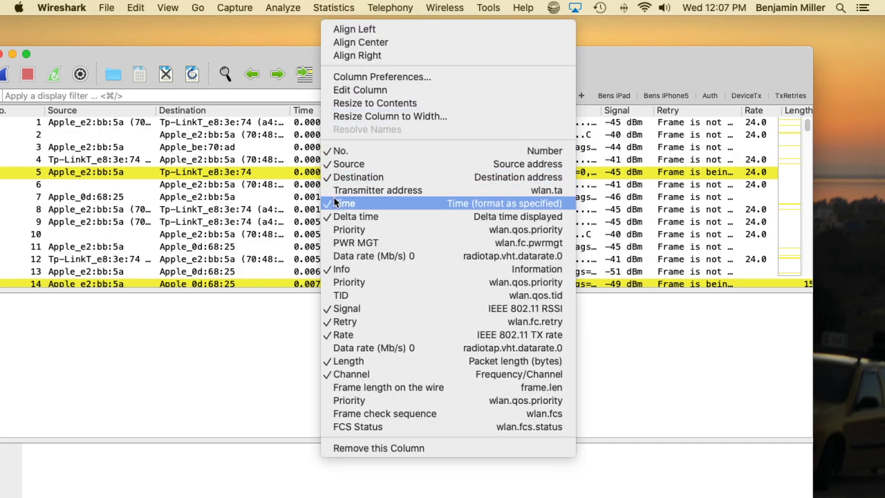
left_click(335, 204)
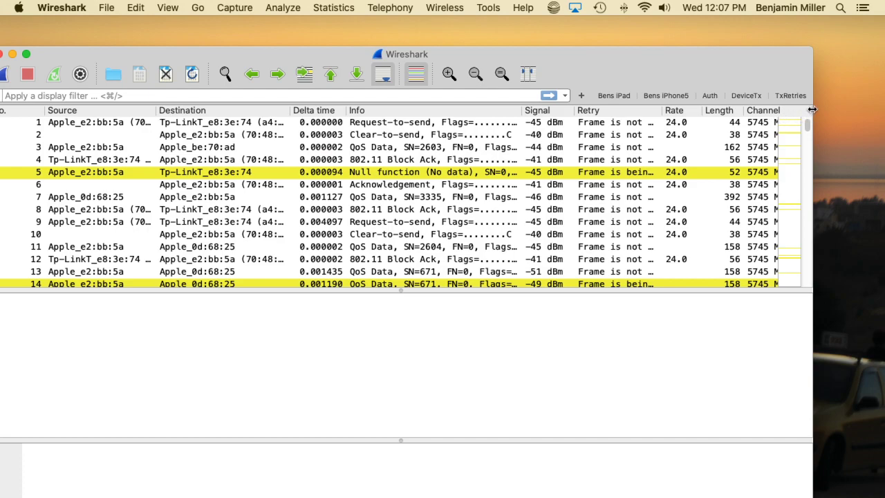
left_click_drag(812, 109, 827, 110)
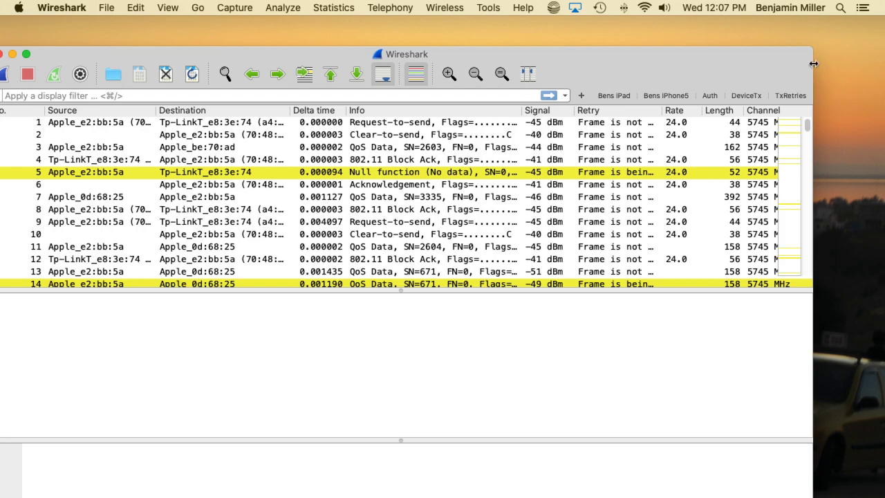
left_click_drag(813, 64, 859, 63)
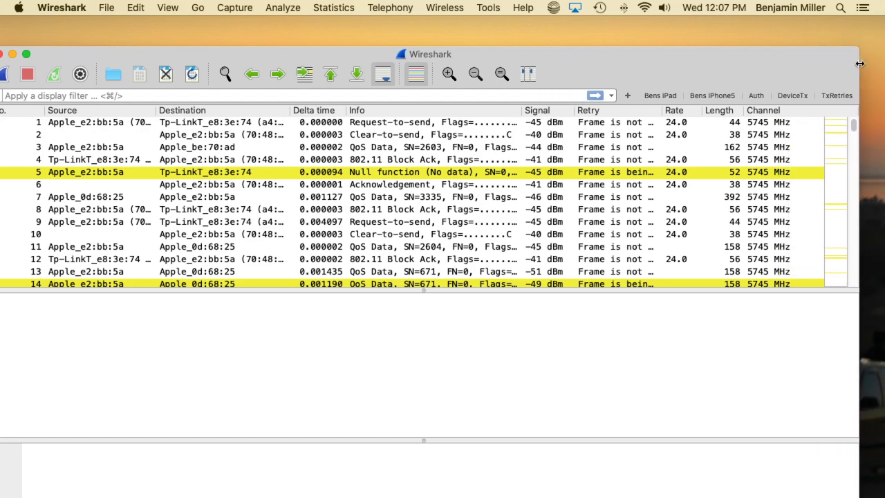
left_click(553, 159)
left_click(552, 135)
left_click(449, 184)
left_click(377, 209)
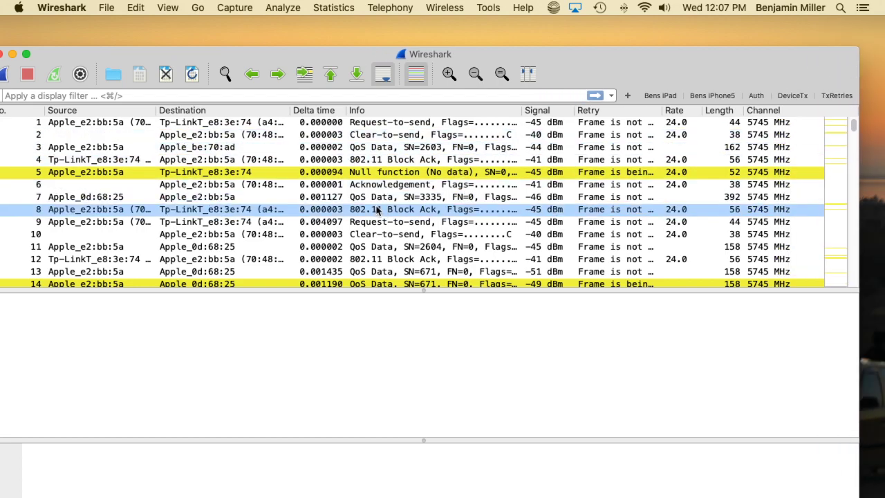
left_click(377, 209, "super")
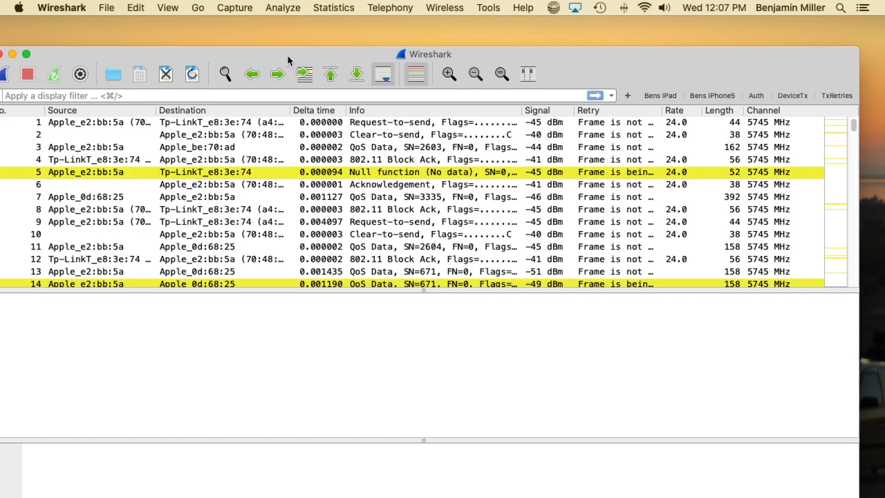
key("super+m")
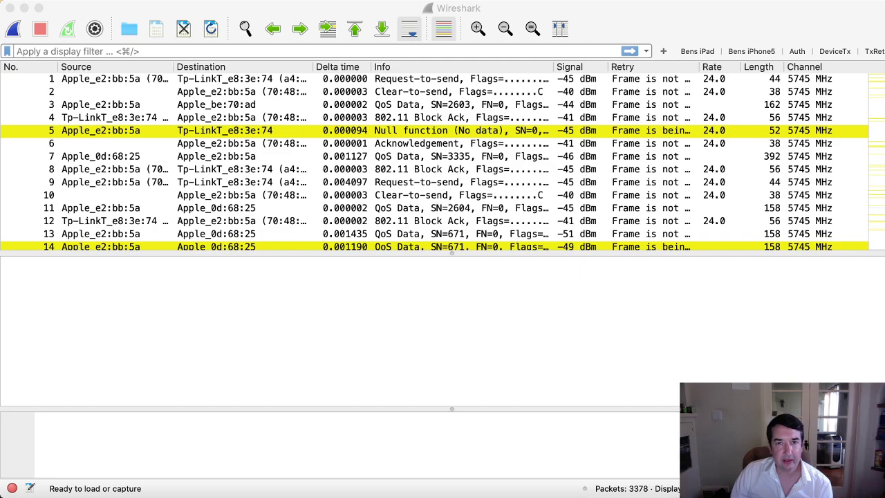
Browse the packet list from frame 7 to the retransmitted QoS Data frames and Block Ack around frames 2580 to 2590
left_click(449, 156)
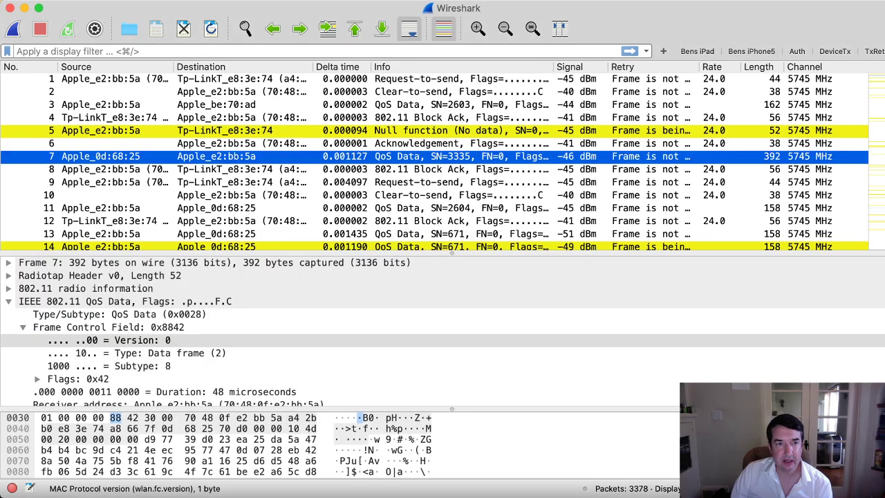
scroll(449, 163, "down", 20)
scroll(442, 159, "down", 20)
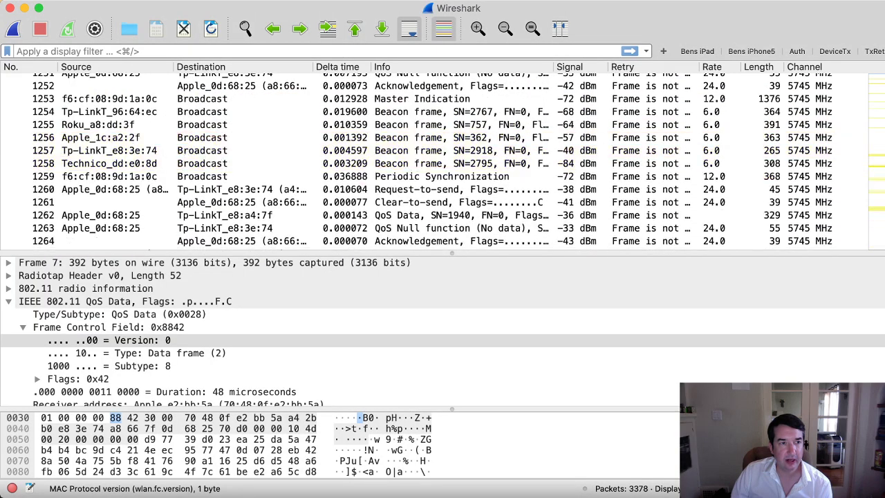
scroll(442, 159, "down", 20)
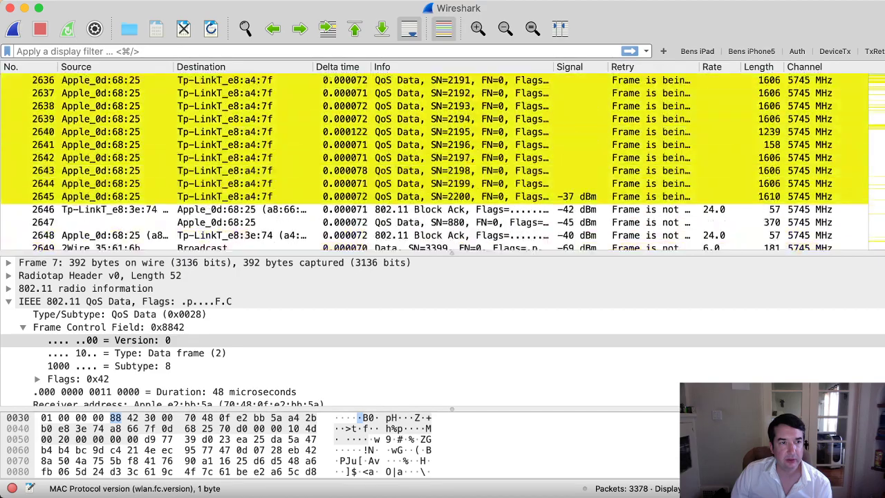
scroll(442, 159, "up", 20)
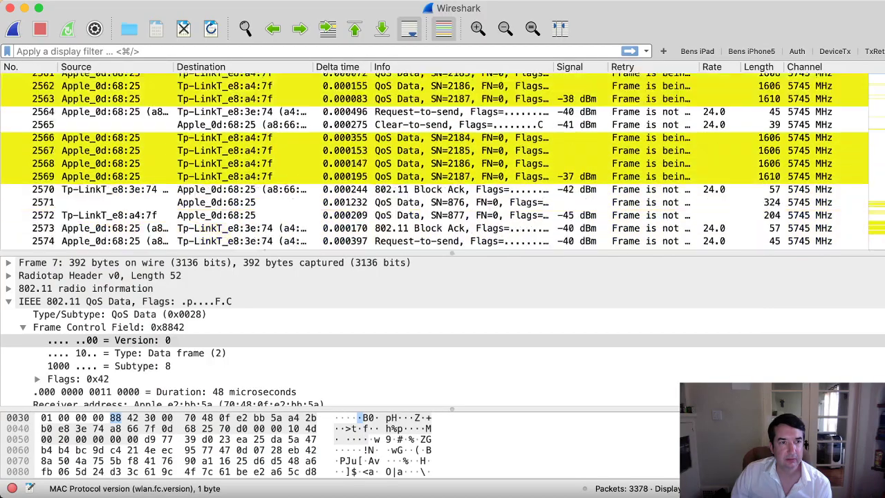
scroll(442, 159, "down", 10)
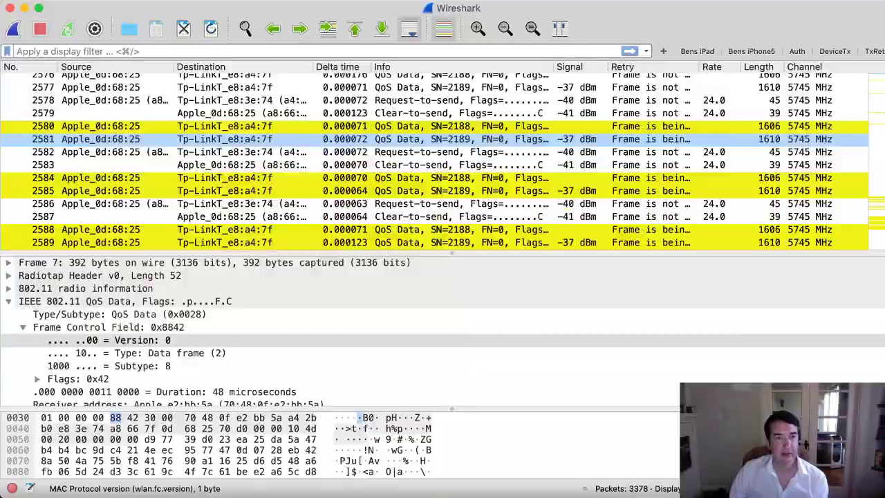
scroll(442, 142, "down", 2)
scroll(442, 80, "down", 1)
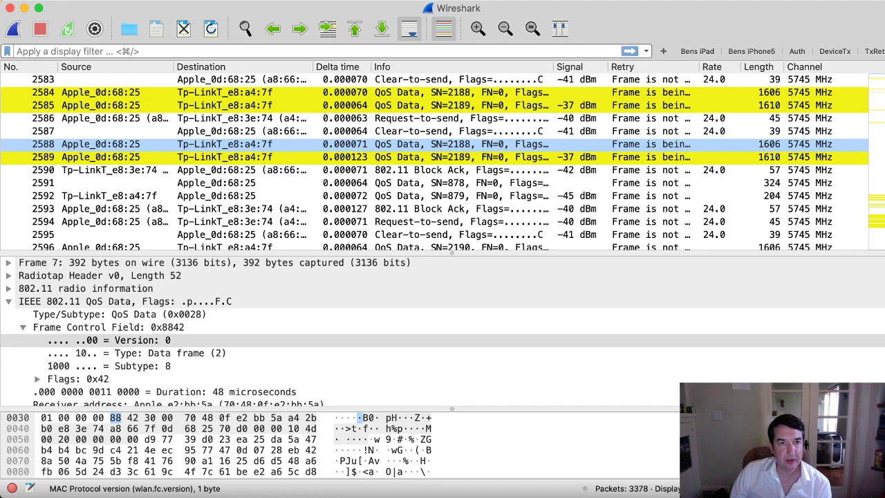
scroll(442, 159, "down", 3)
scroll(443, 159, "up", 3)
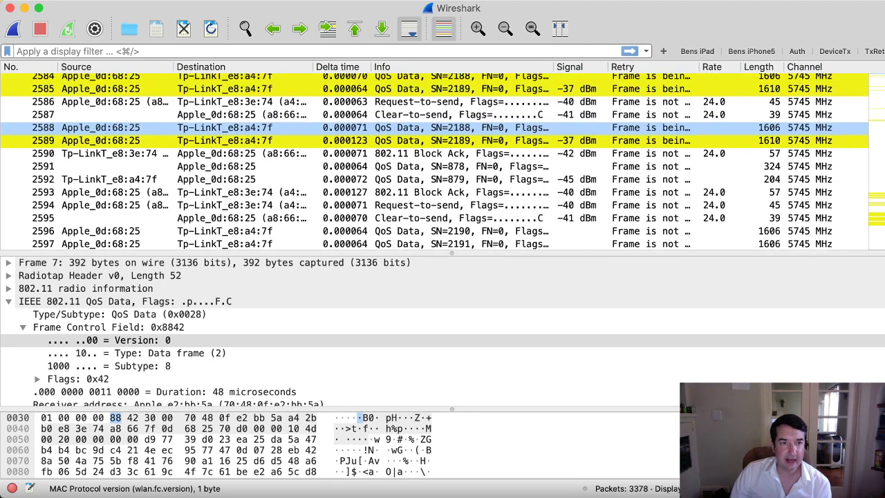
scroll(442, 145, "down", 1)
Inspect QoS Data frames 2591 and 2592, which follow the Block Ack, and the frames right after them
left_click(443, 176)
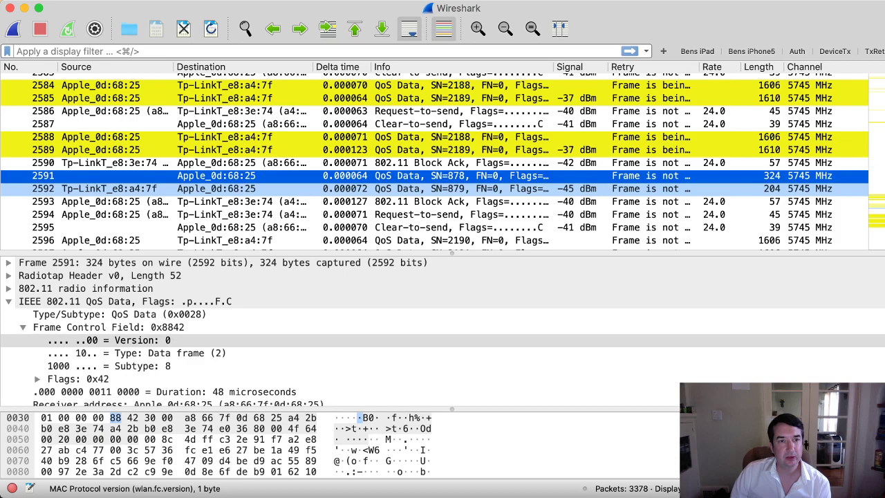
left_click(442, 189)
scroll(442, 189, "down", 1)
scroll(434, 132, "down", 1)
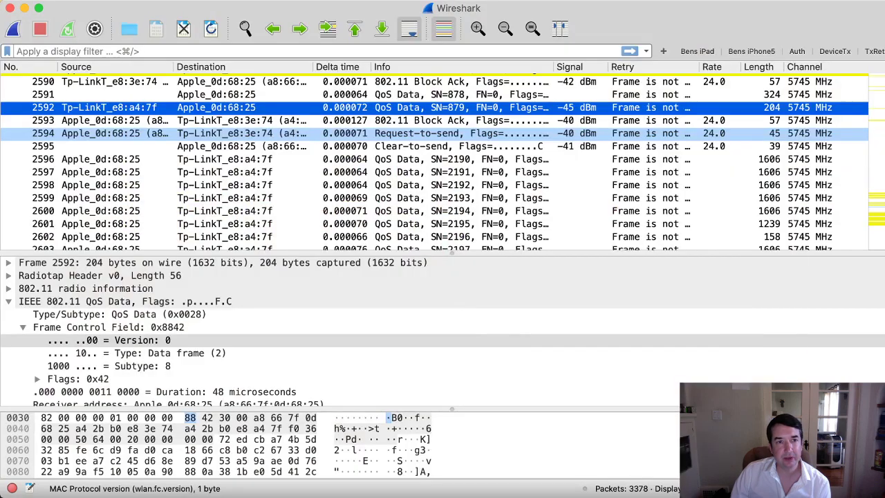
Compare the Duration field of Request-to-send frame 2594 with that of Clear-to-send frame 2595
left_click(434, 133)
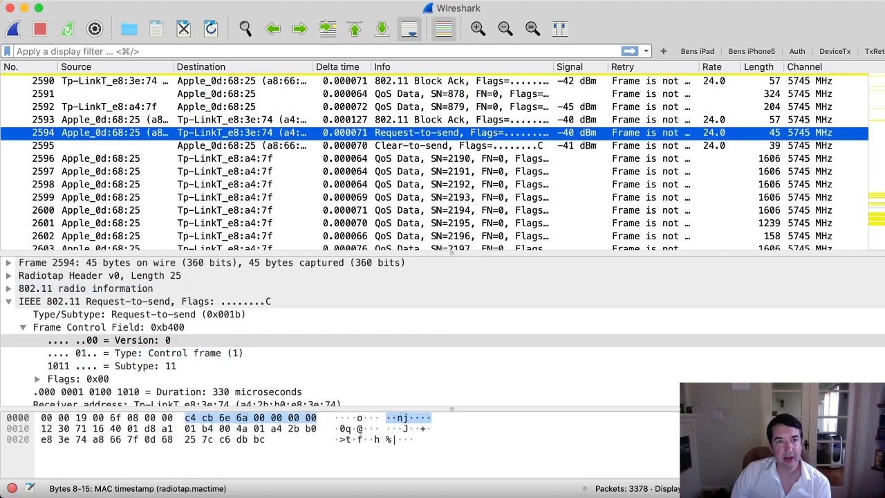
left_click(407, 428)
left_click(276, 132)
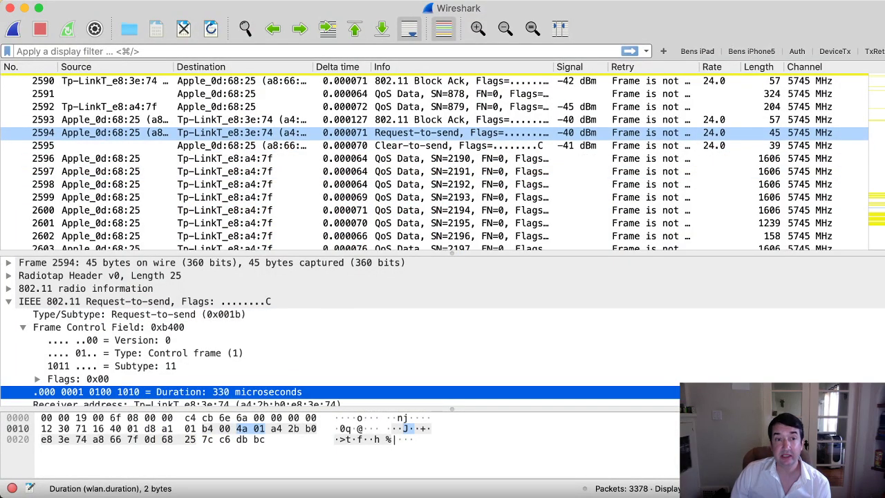
left_click(276, 145)
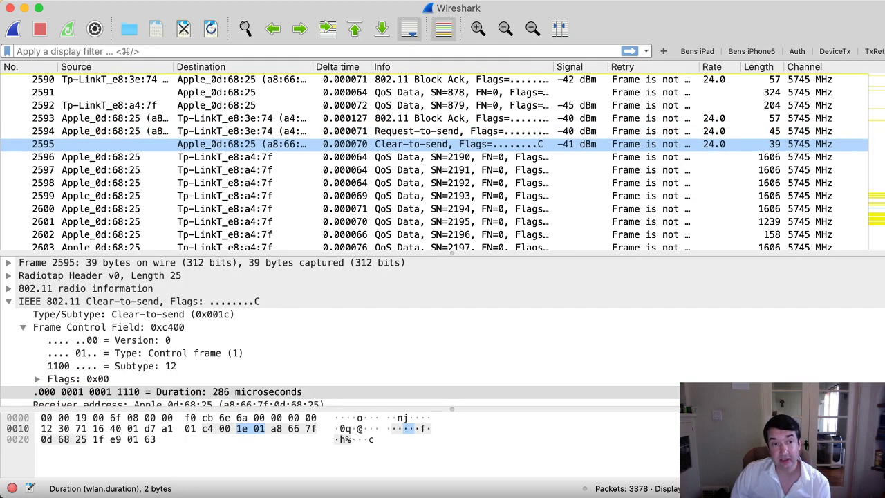
Check the Duration field of QoS Data frames 2596 through 2599 in the burst after the Clear-to-send
left_click(276, 156)
scroll(277, 157, "down", 1)
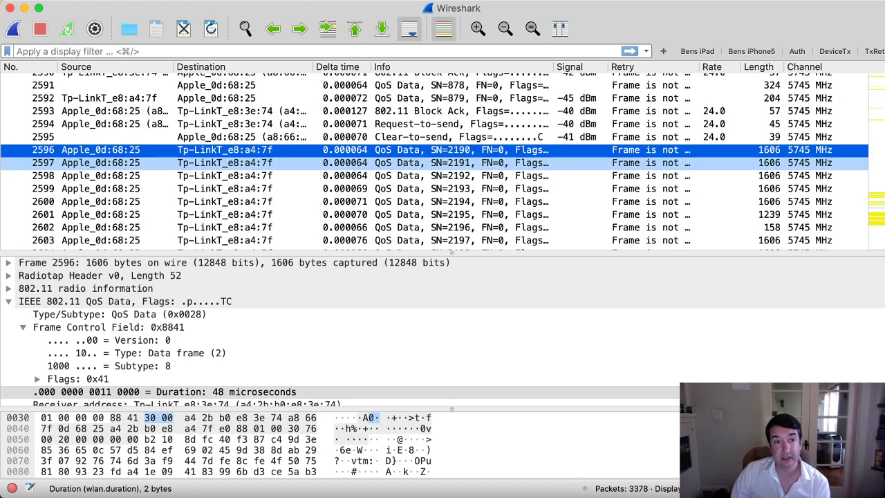
left_click(276, 164)
left_click(276, 175)
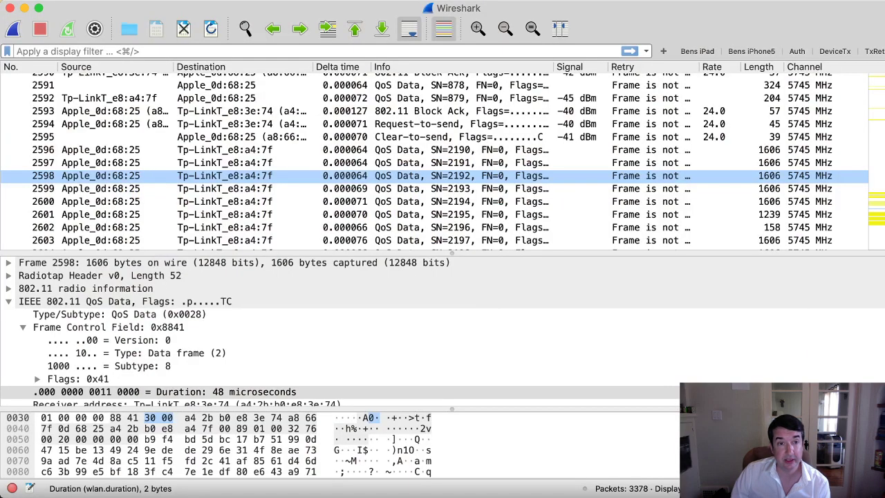
left_click(277, 189)
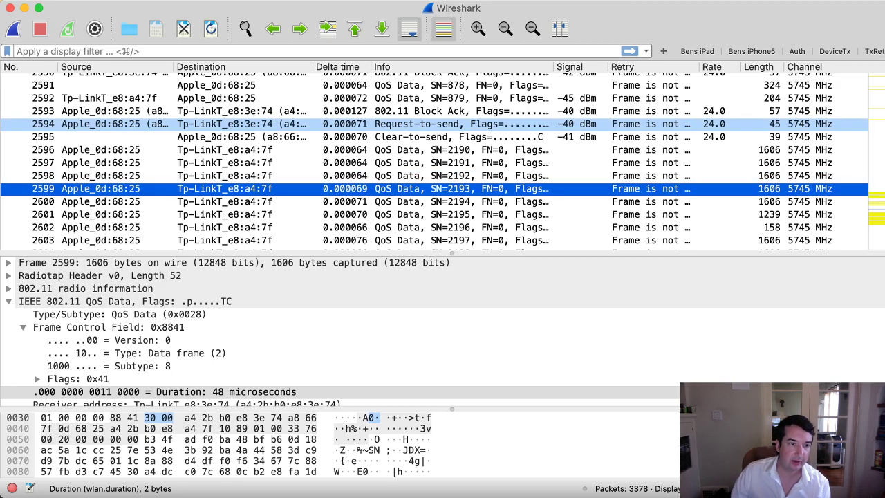
Reinspect Clear-to-send frame 2595's Duration and receiver address and walk through the QoS Data frames following it
left_click(276, 136)
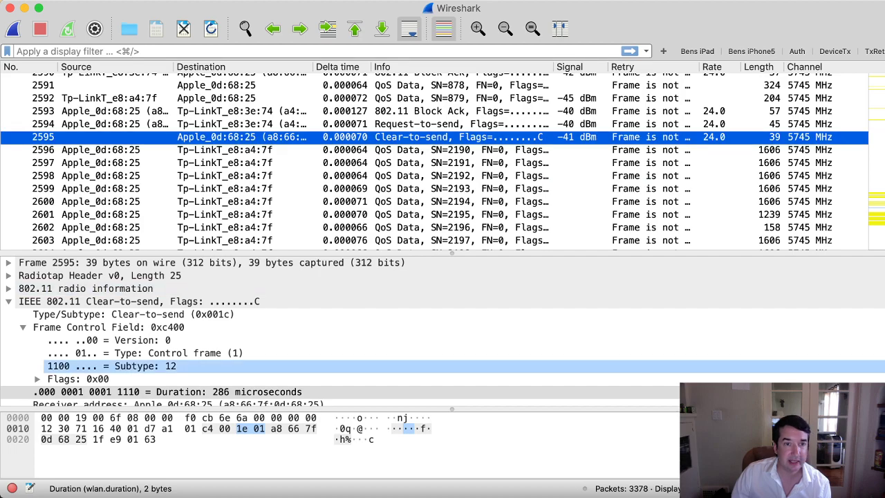
scroll(276, 332, "down", 2)
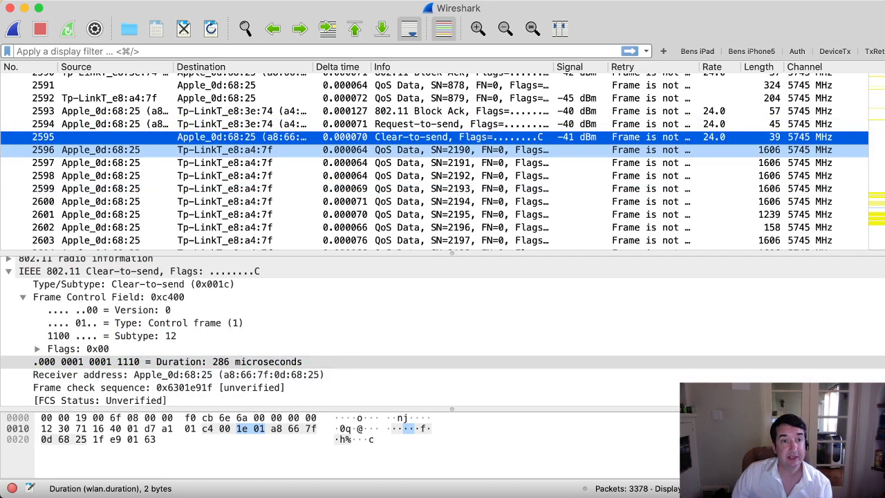
key("Down")
key("Down")
key("Down")
key("Down")
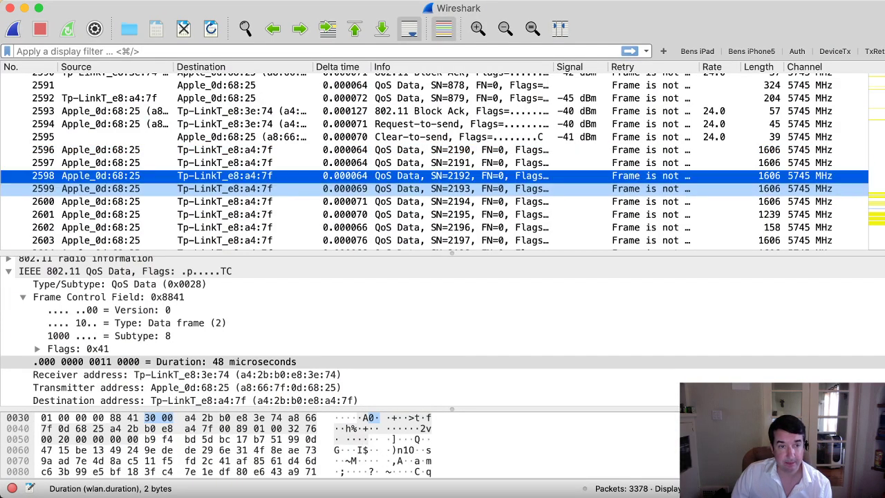
Review QoS Data frames 2596 through 2598 again and slightly widen the Delta time column
left_click(276, 201)
left_click(276, 150)
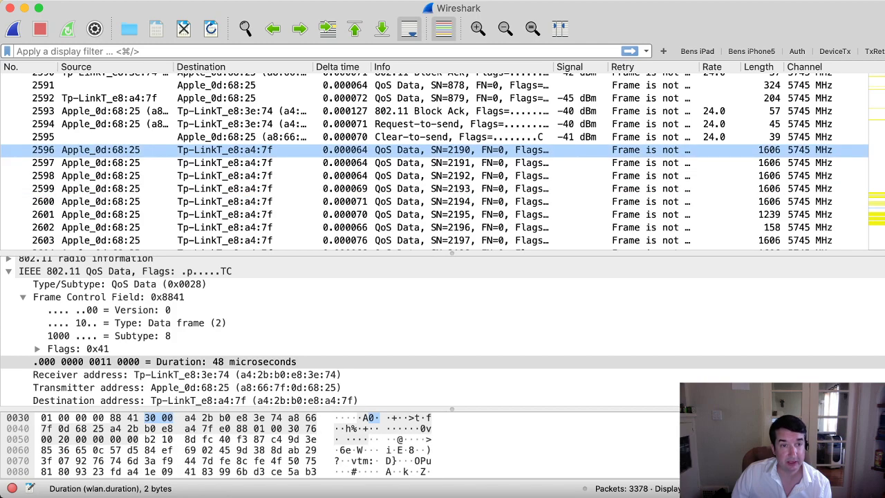
left_click(228, 162)
left_click(228, 175)
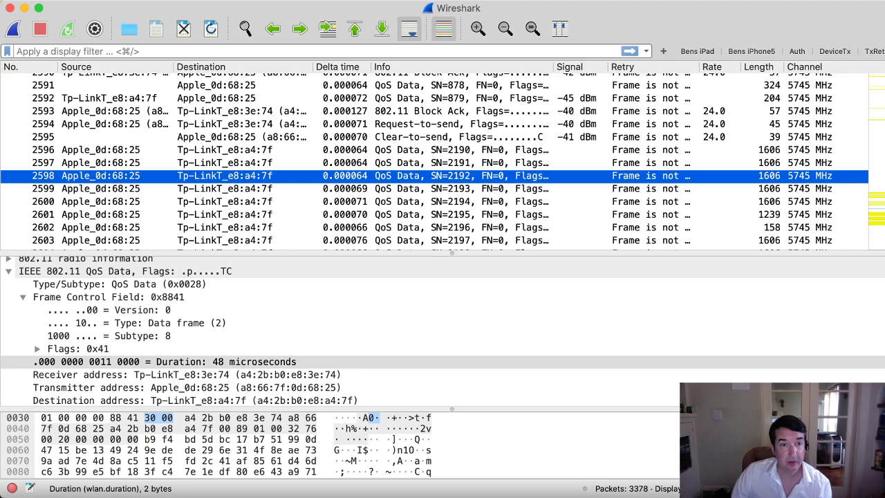
left_click_drag(371, 67, 373, 67)
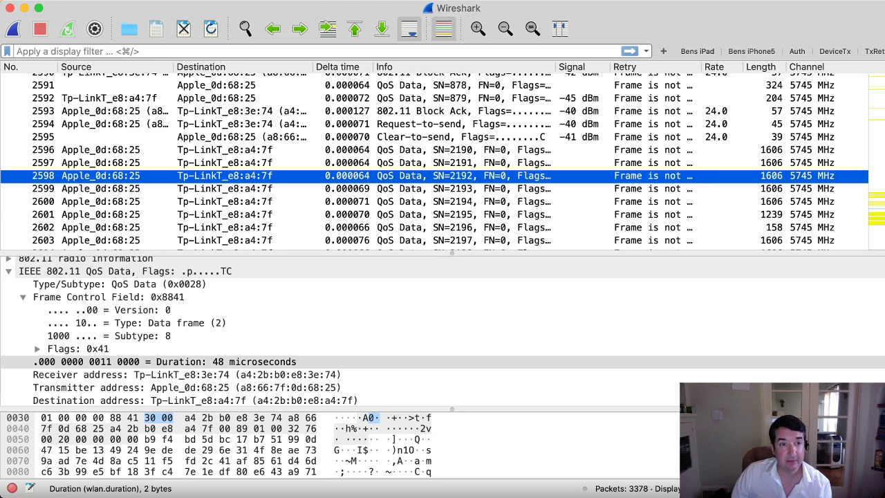
Go through QoS Data frames 2596 to 2600 one by one, comparing their delta times
left_click(229, 149)
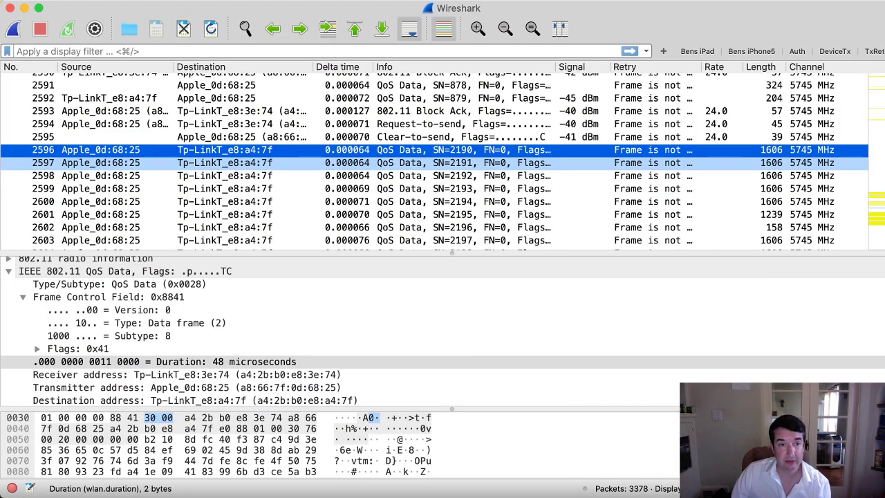
key("Down")
key("Down")
key("Down")
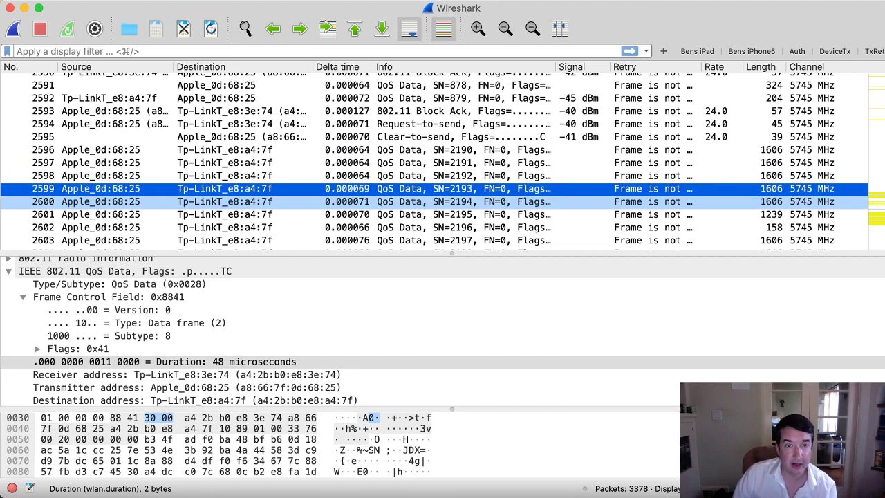
key("Down")
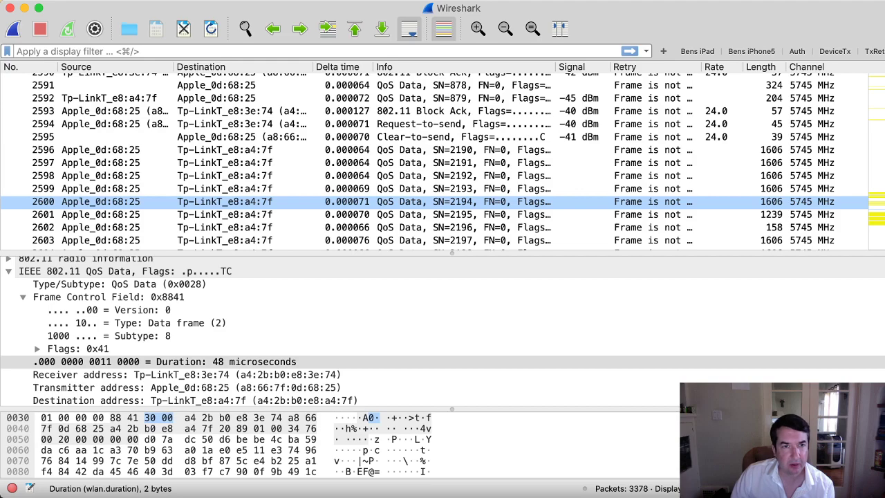
Compare Clear-to-send frame 2595 with QoS Data frames 2599 and 2596, and view the burst through frame 2606
left_click(442, 137)
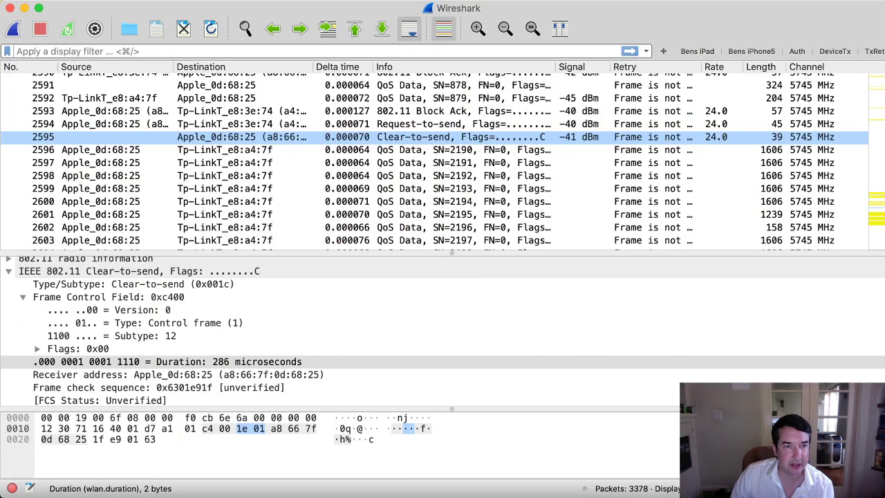
left_click(414, 188)
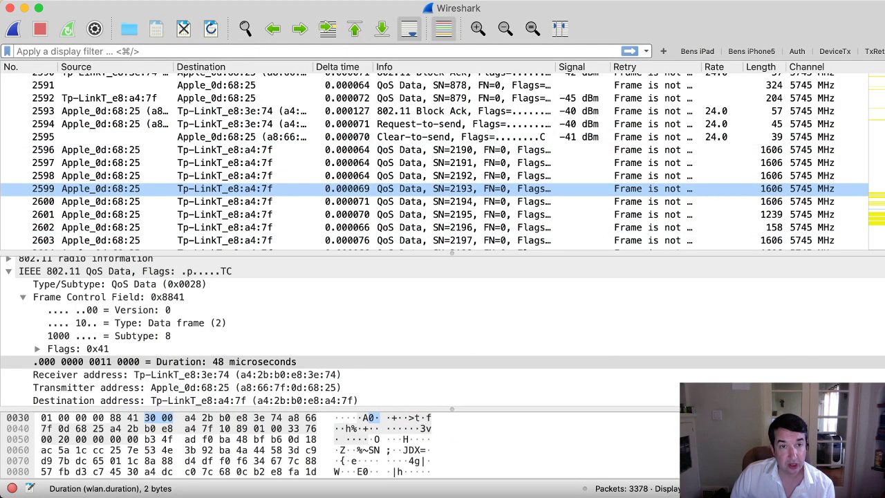
left_click(414, 150)
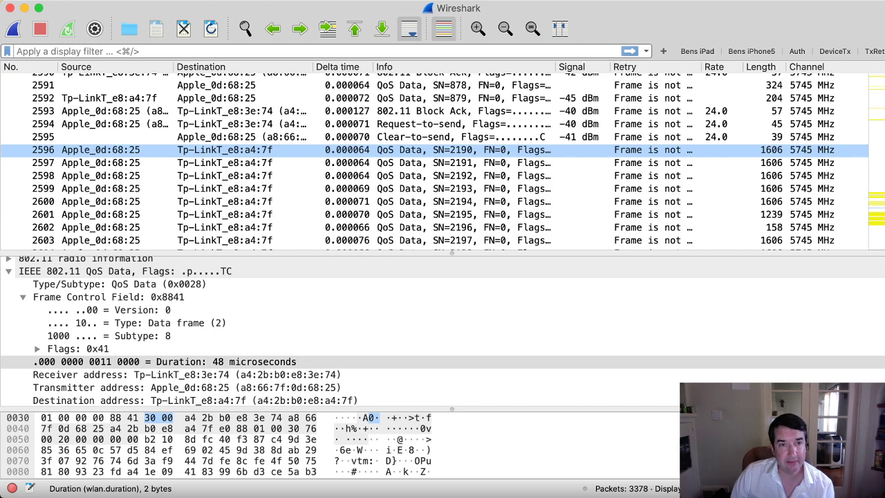
scroll(415, 207, "down", 4)
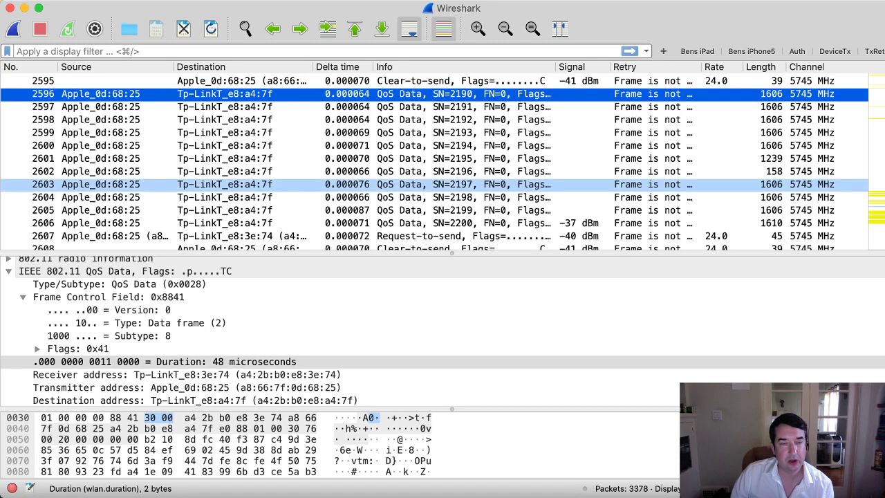
Revisit QoS Data frames 2596 to 2606 and compare the delta times between them
left_click(415, 223)
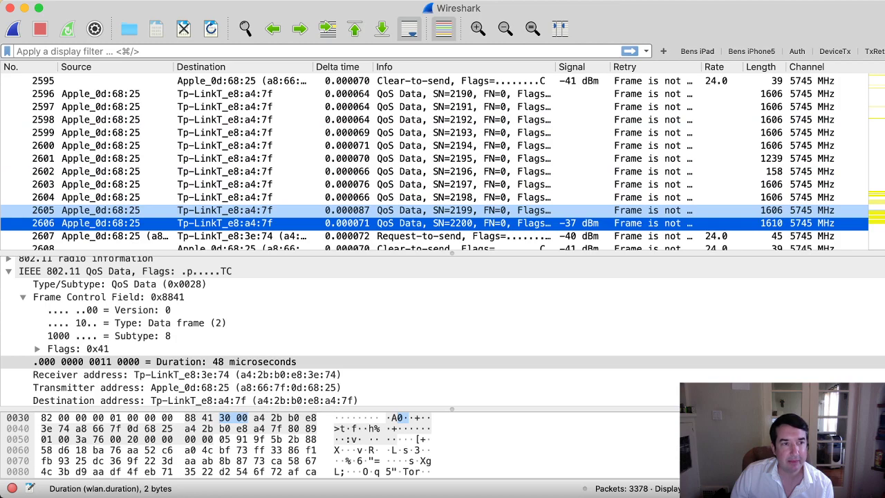
left_click(414, 94)
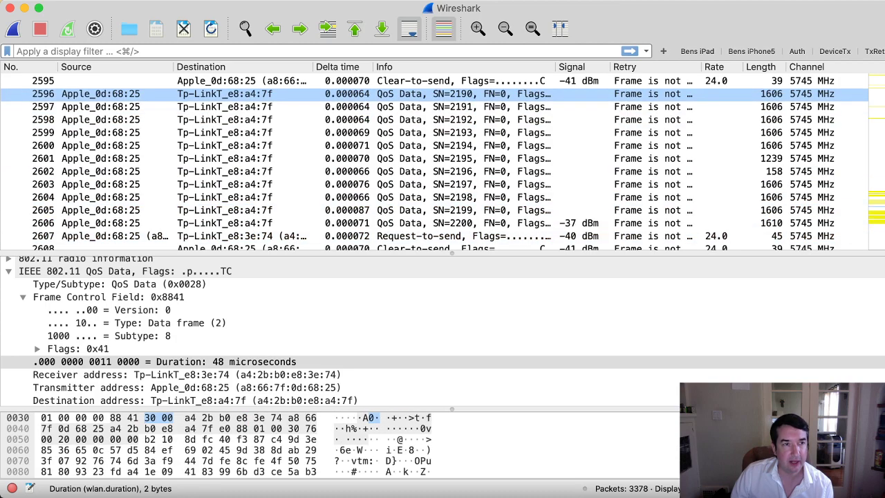
scroll(415, 117, "down", 1)
left_click(415, 116)
left_click(415, 141)
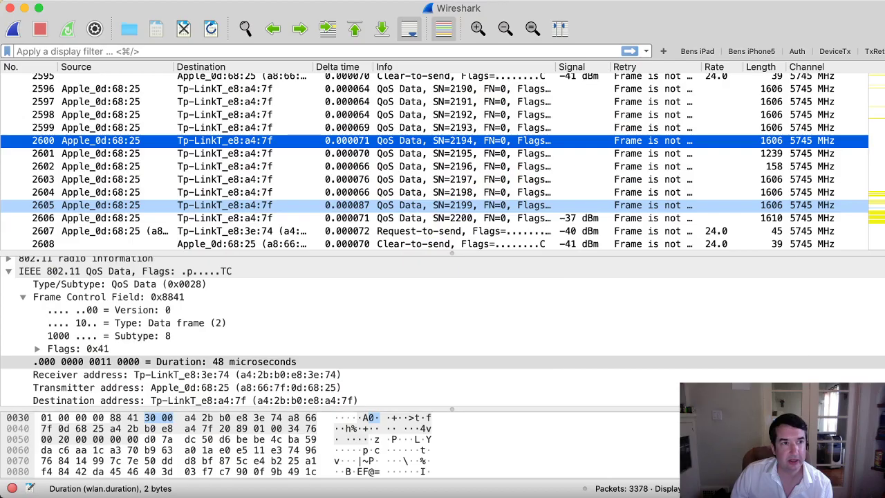
left_click(415, 205)
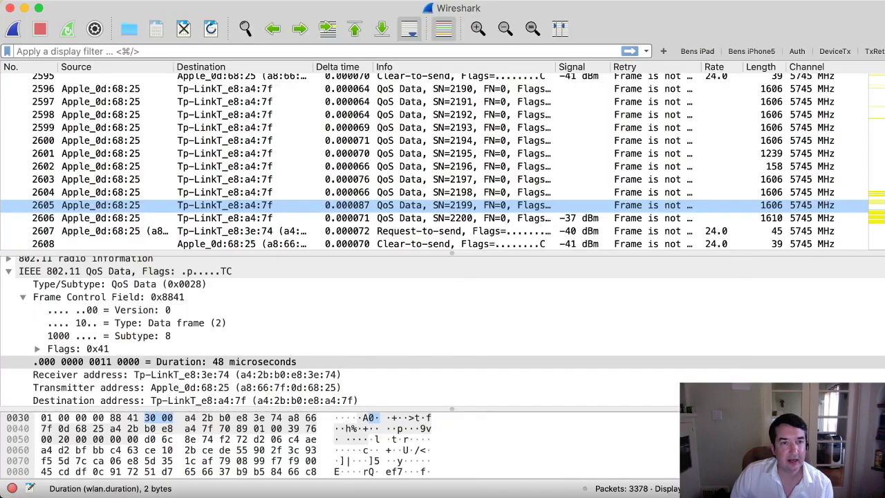
Inspect the Duration fields of Request-to-send frame 2607 and Clear-to-send frame 2608, which follow QoS Data frame 2606
scroll(434, 206, "down", 2)
left_click(434, 166)
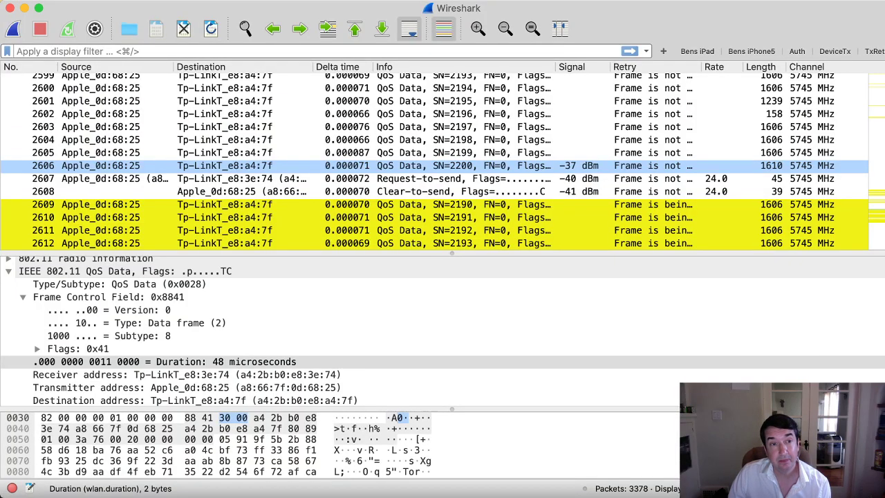
left_click(434, 178)
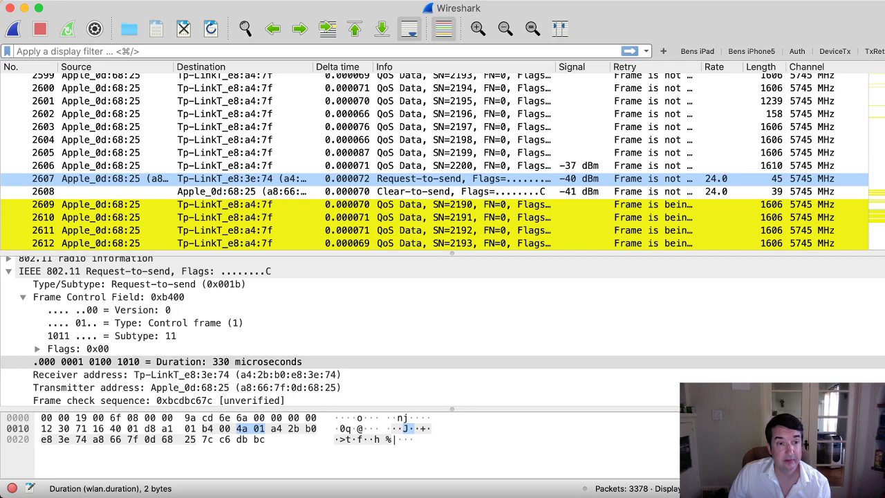
left_click(239, 362)
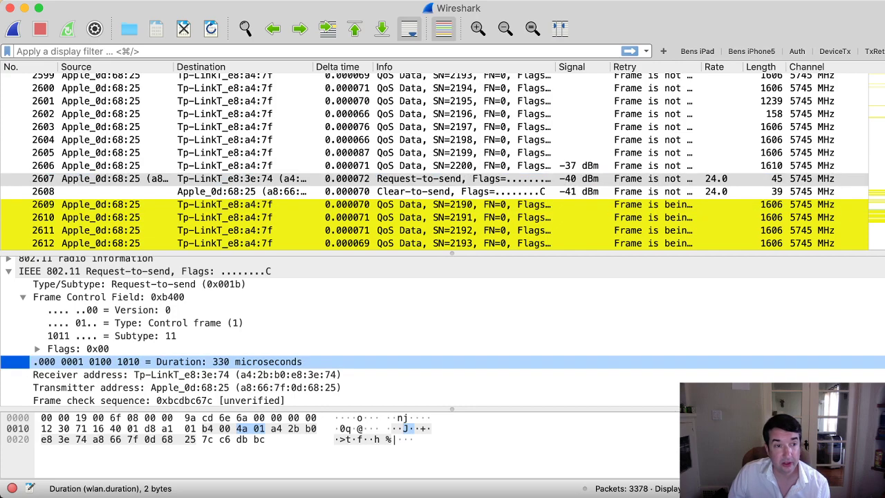
left_click(241, 192)
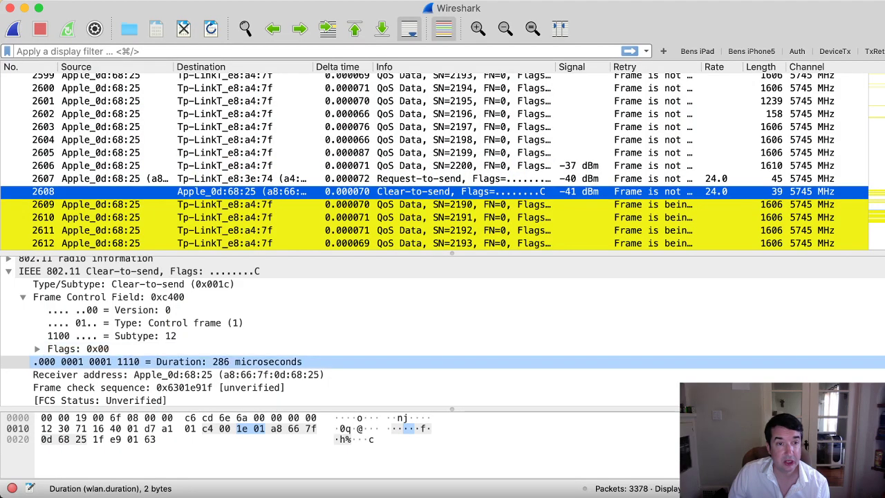
left_click(238, 362)
Review the retransmitted QoS Data burst from frame 2609 to 2619 and select Request-to-send frame 2620 after it
left_click(241, 204)
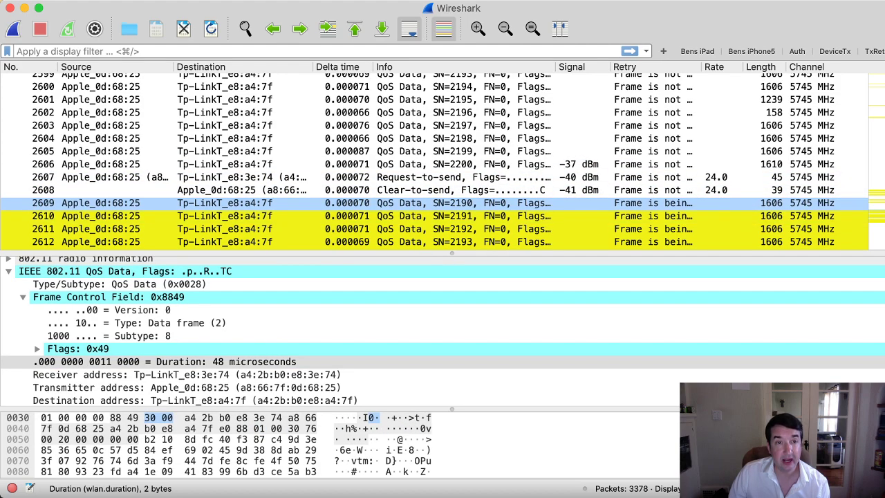
scroll(240, 202, "down", 4)
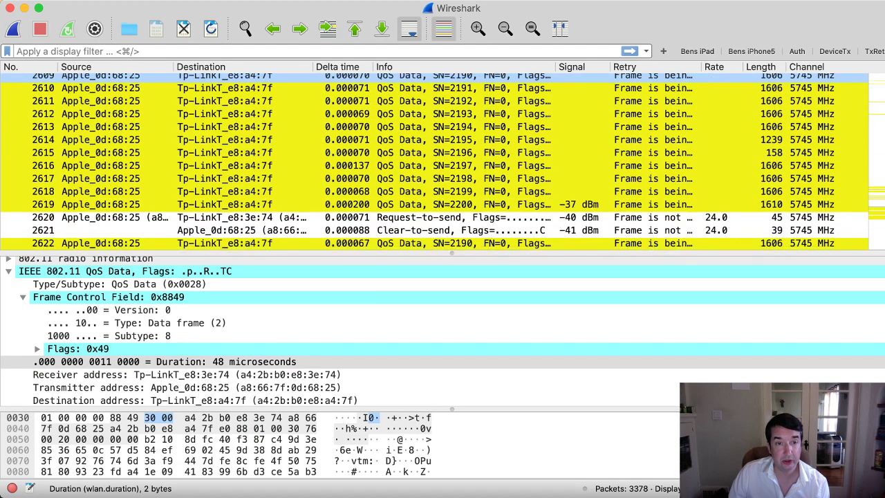
left_click(241, 174)
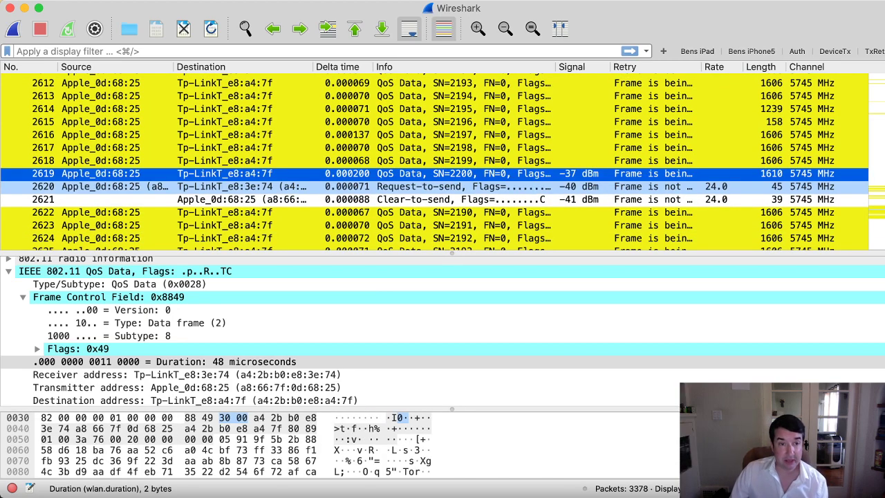
left_click(241, 186)
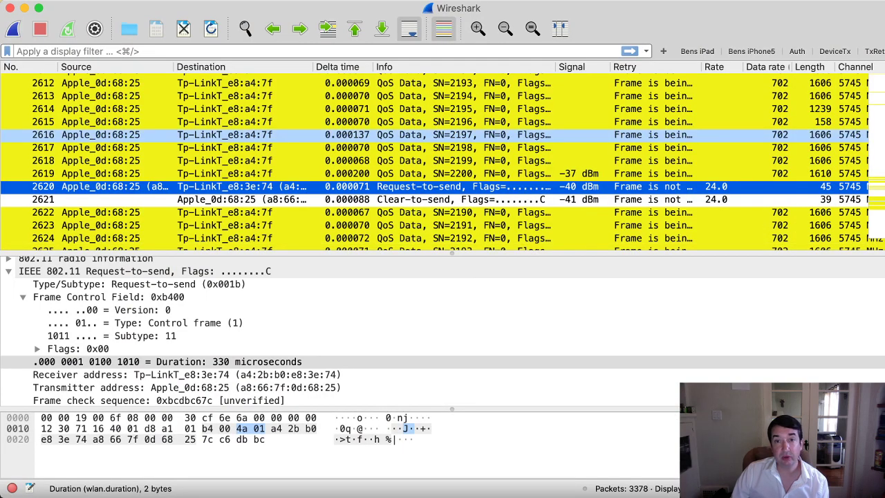
Compare the data rate of original QoS Data frame 2596 with that of its retransmissions through frame 2632
scroll(415, 195, "up", 3)
scroll(443, 162, "up", 8)
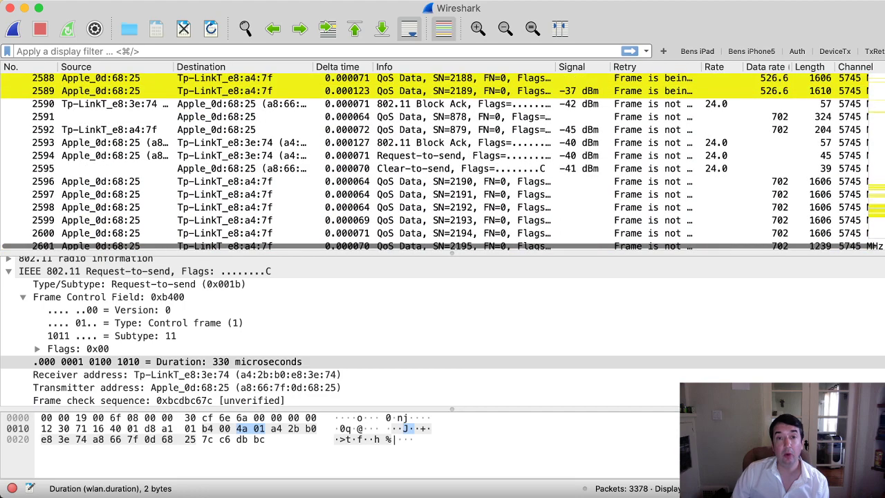
scroll(442, 162, "down", 3)
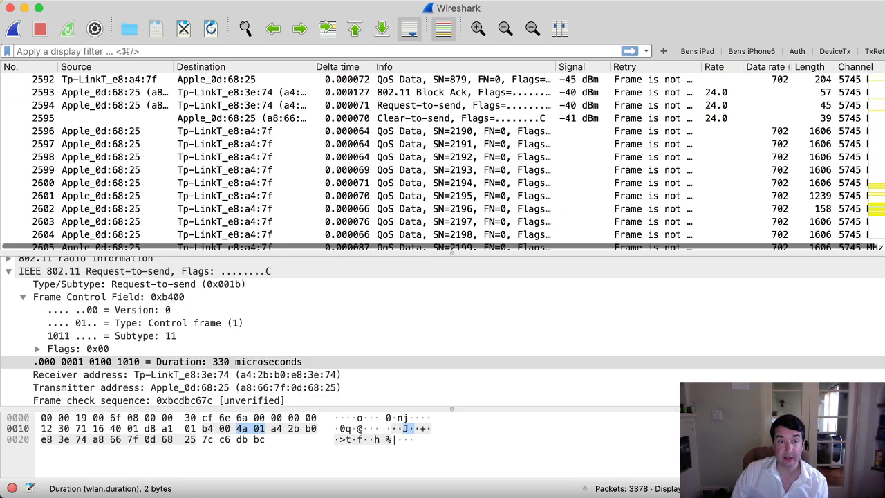
left_click(442, 132)
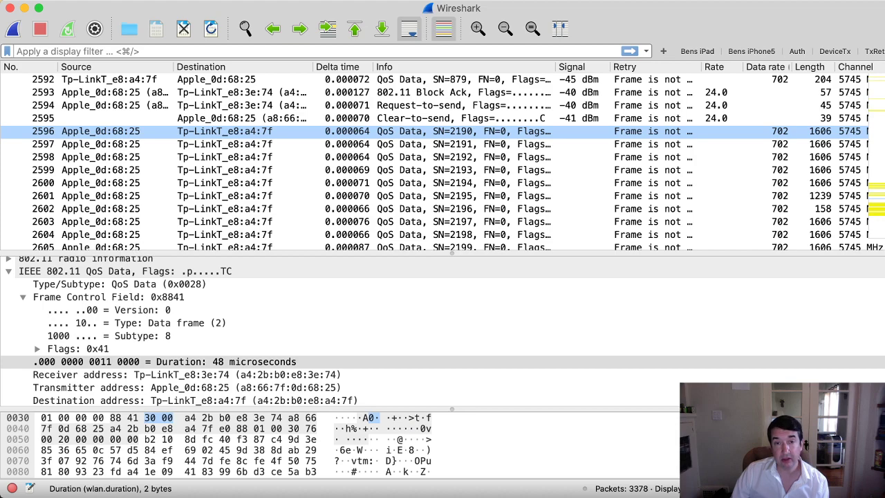
scroll(442, 130, "down", 6)
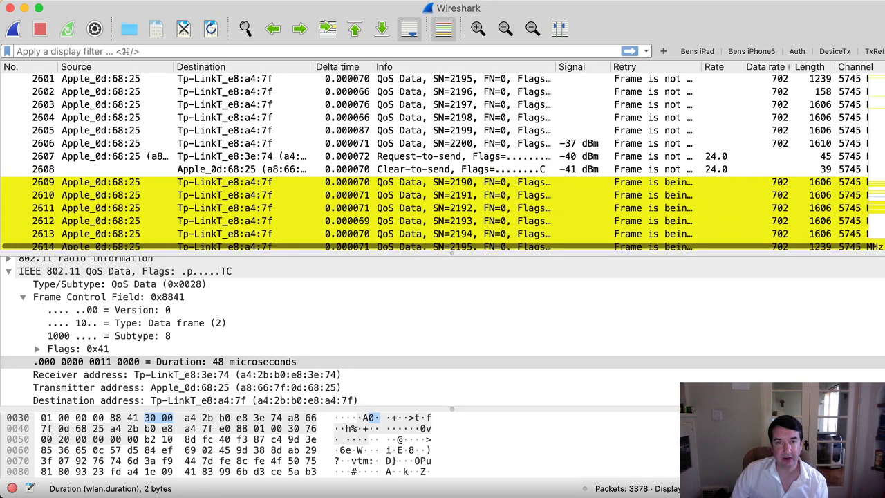
scroll(442, 162, "down", 2)
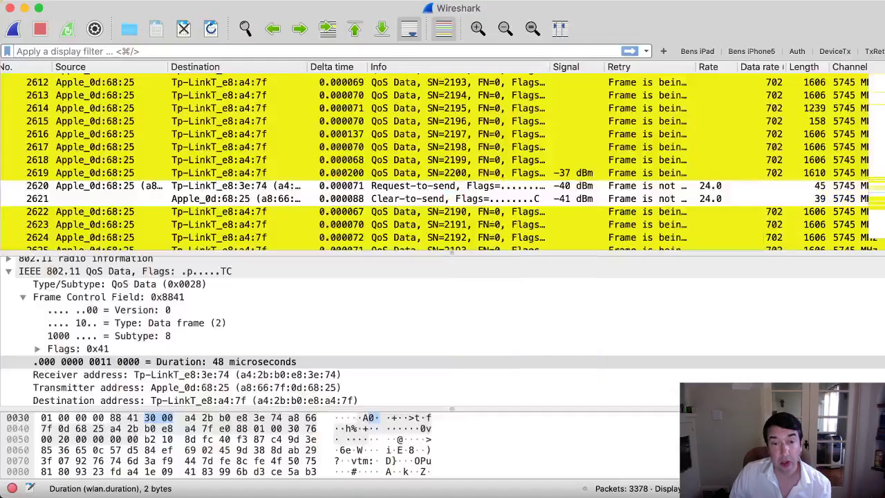
scroll(442, 161, "down", 3)
scroll(442, 161, "down", 1)
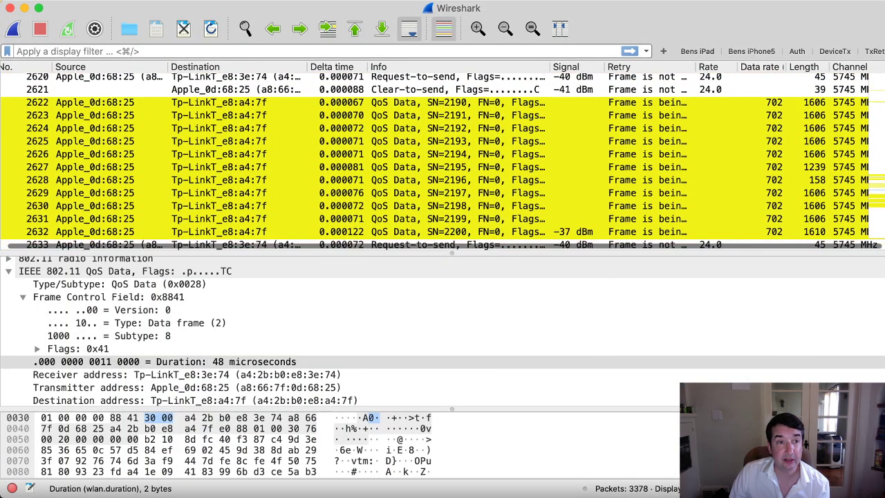
Walk through Request-to-send frame 2620, Clear-to-send frame 2621 and retransmitted QoS Data frame 2622
left_click(470, 92)
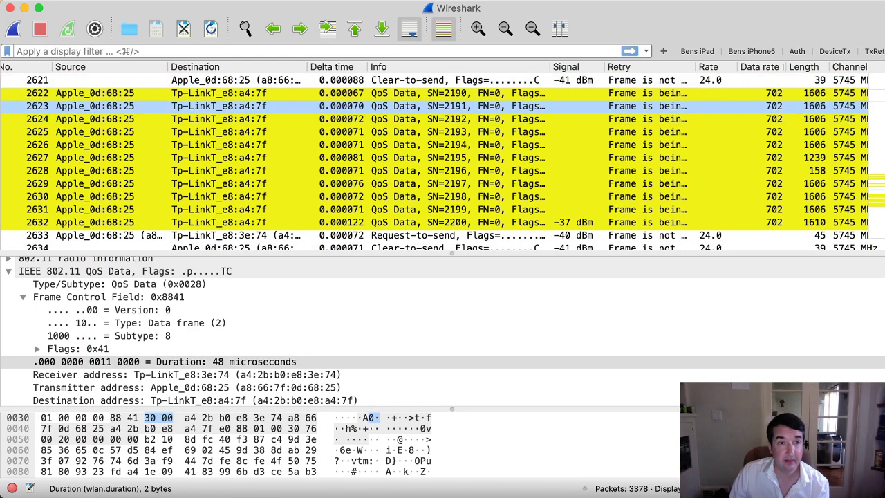
scroll(442, 162, "up", 2)
left_click(470, 138)
left_click(470, 138)
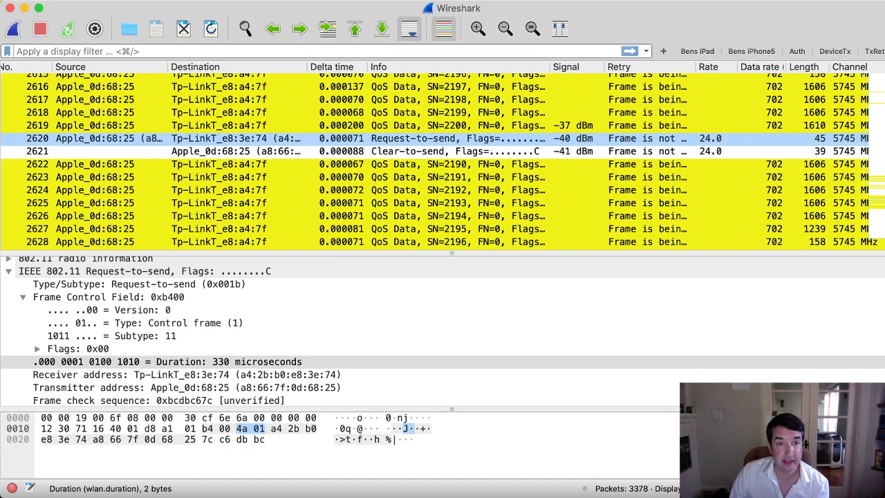
left_click(470, 151)
left_click(470, 164)
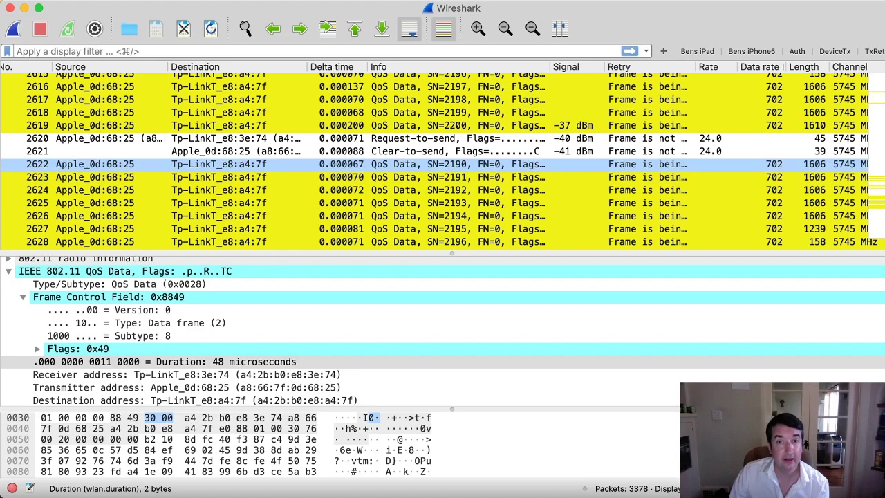
Step between RTS/CTS frames 2633 and 2634 and retransmitted QoS Data frame 2635, checking the retransmission's data rate
scroll(470, 170, "down", 6)
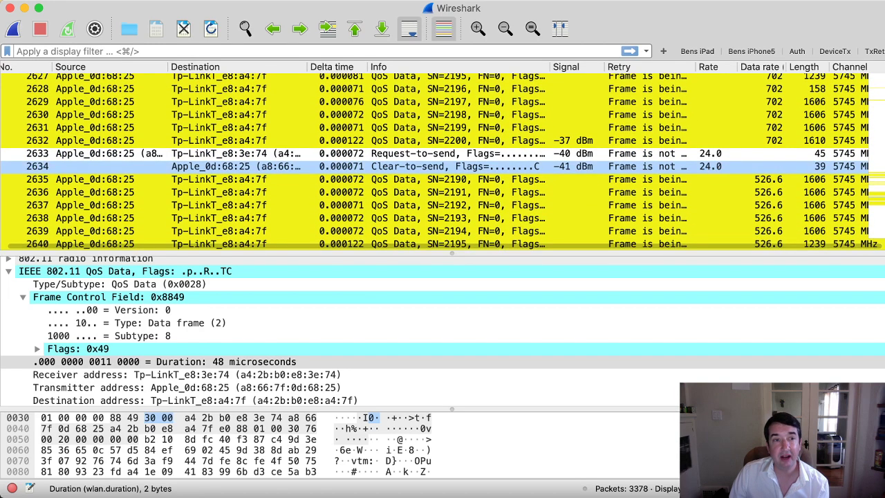
left_click(470, 179)
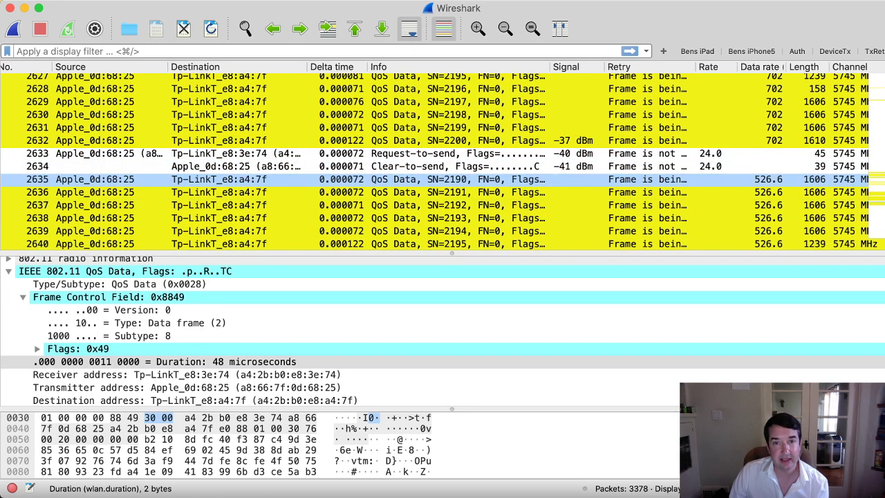
key("Up")
key("Up")
key("Down")
key("Down")
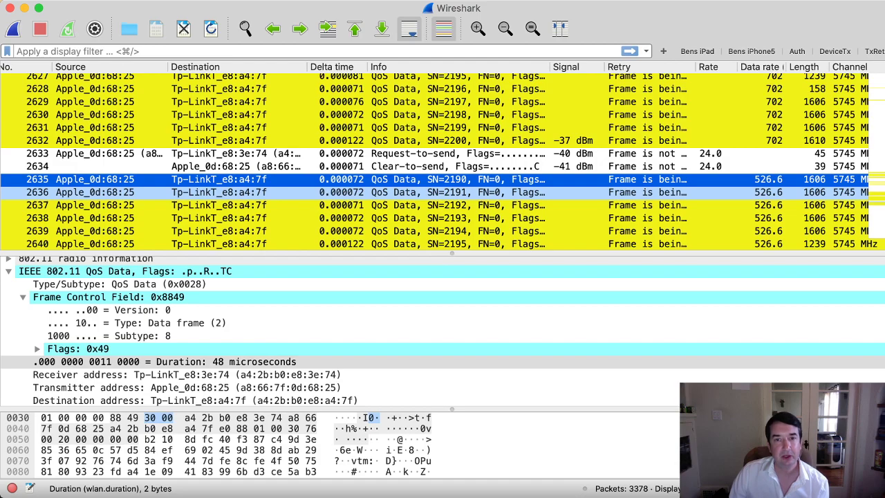
Select Block Ack frame 2646 after the retransmitted burst and examine its Compressed BlockAck Response details
scroll(442, 161, "down", 5)
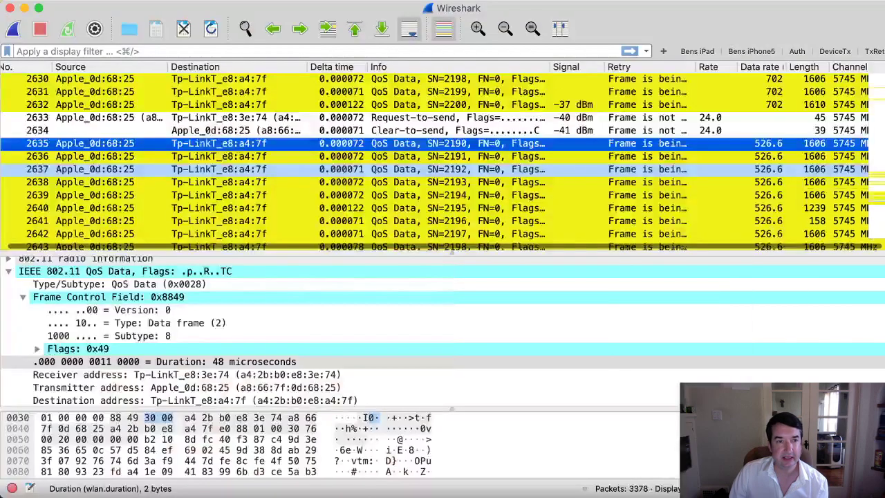
scroll(442, 201, "down", 1)
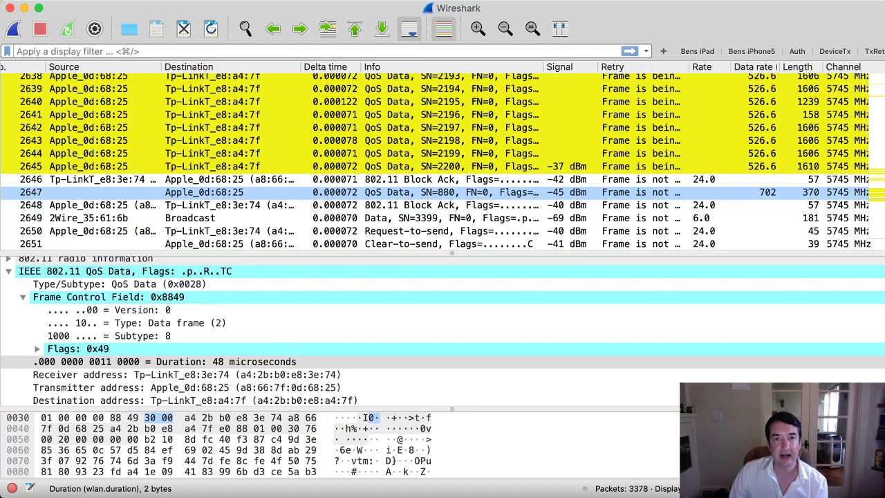
left_click(442, 179)
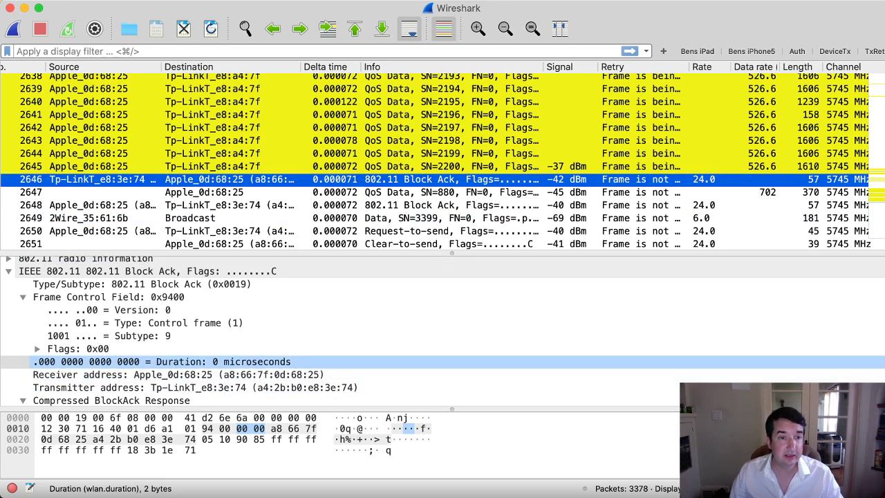
scroll(442, 361, "down", 2)
key("Down")
key("Up")
key("Up")
key("Up")
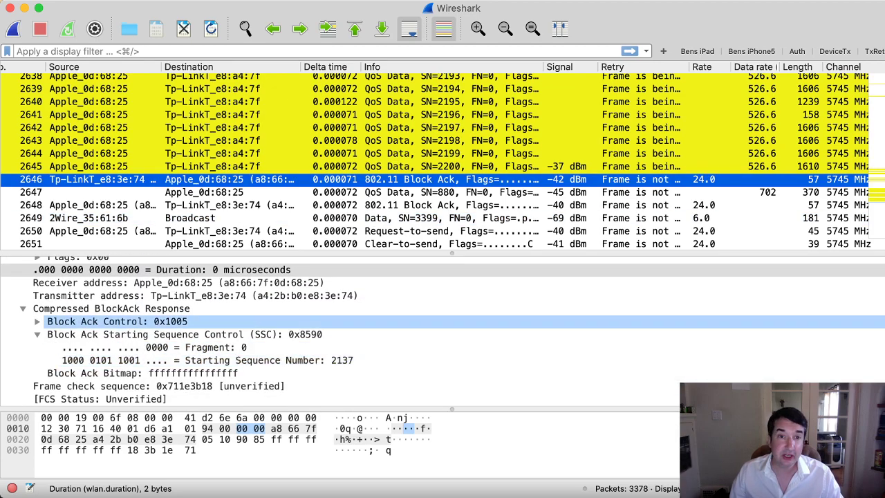
key("Up")
key("Up")
key("Up")
key("Up")
key("Up")
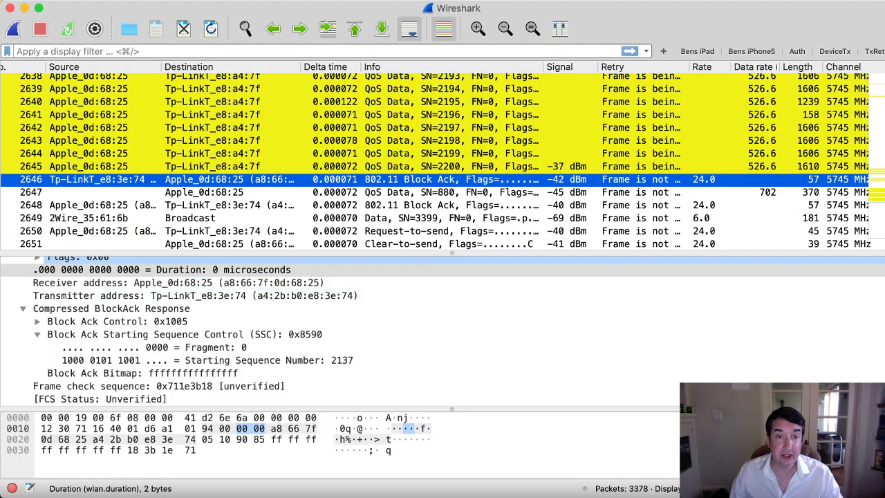
Step back through retransmitted QoS Data frames to 2635 and forward again to 2645, checking their sequence numbers
key("Down")
key("Down")
key("Down")
key("Down")
key("Up")
key("Up")
key("Up")
key("Up")
key("Up")
key("Up")
key("Up")
key("Up")
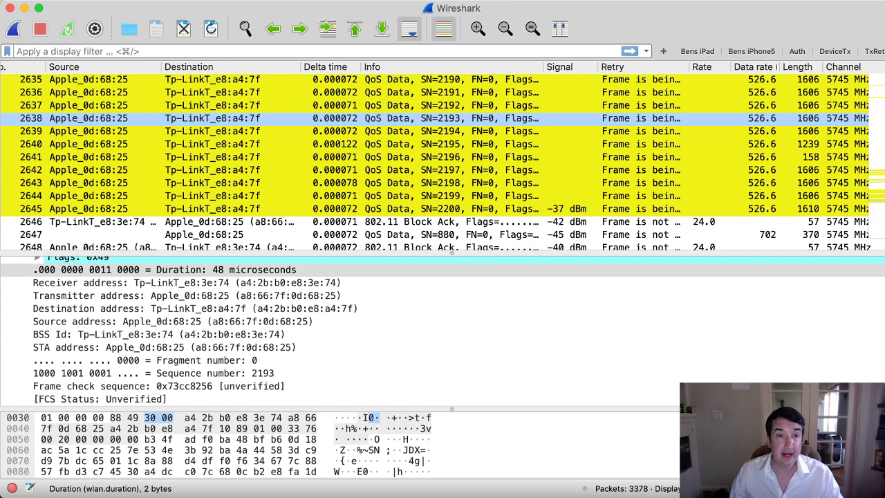
scroll(442, 161, "up", 1)
key("Down")
key("Down")
key("Down")
key("Down")
key("Down")
key("Down")
key("Down")
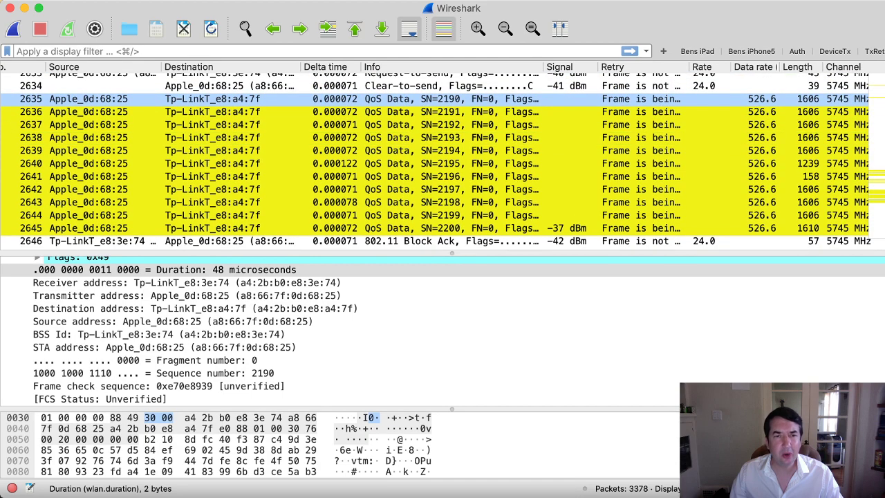
Examine the Starting Sequence Number and Block Ack Bitmap in Block Ack frame 2646
scroll(442, 161, "down", 3)
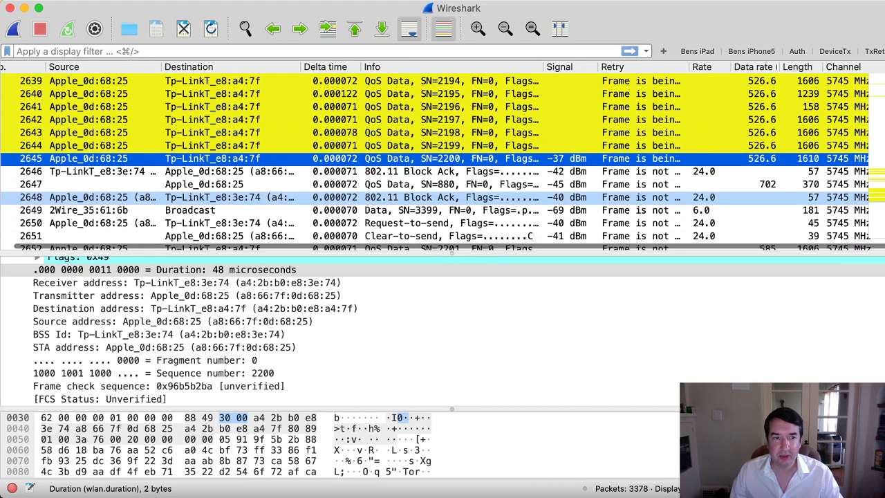
key("Down")
left_click(207, 360)
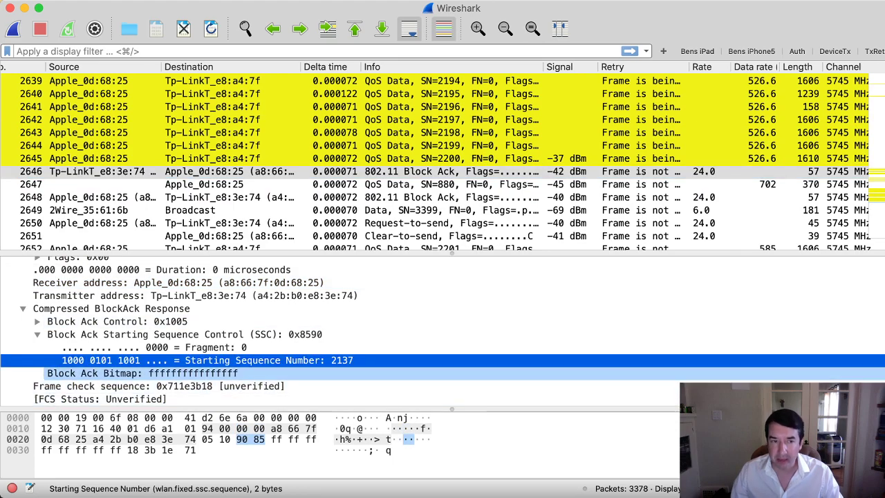
left_click(193, 373)
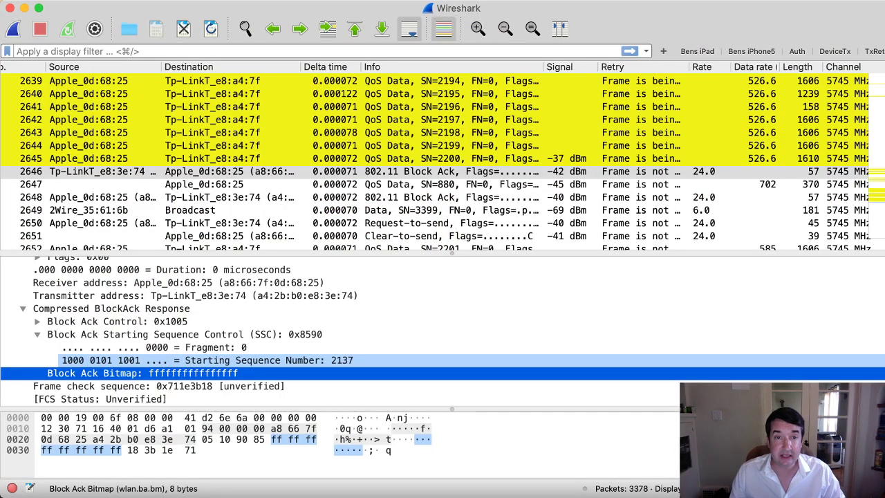
left_click(207, 360)
key("space")
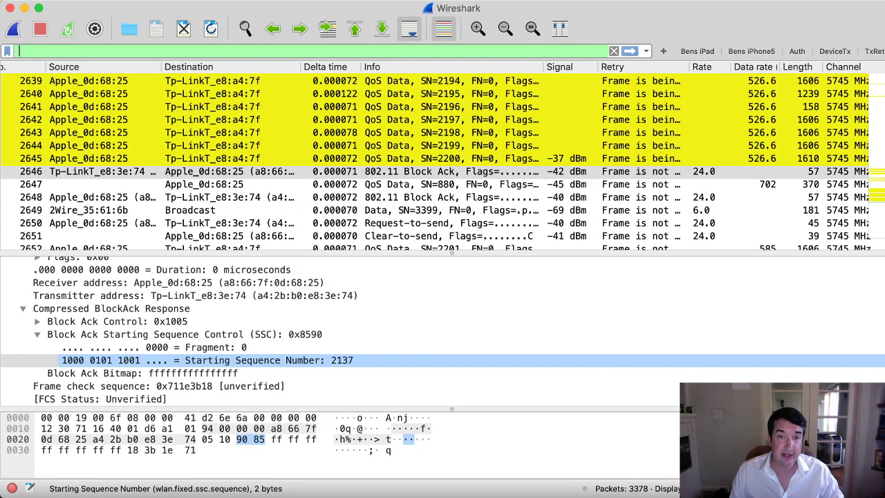
Compare QoS Data frame 2645 with Block Ack frame 2646, and return to frame 2606 at the end of the original burst
left_click(277, 158)
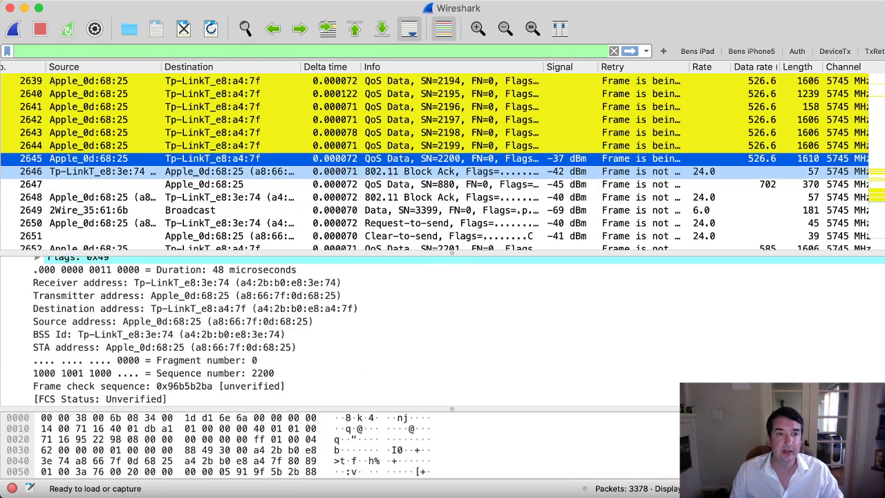
left_click(276, 171)
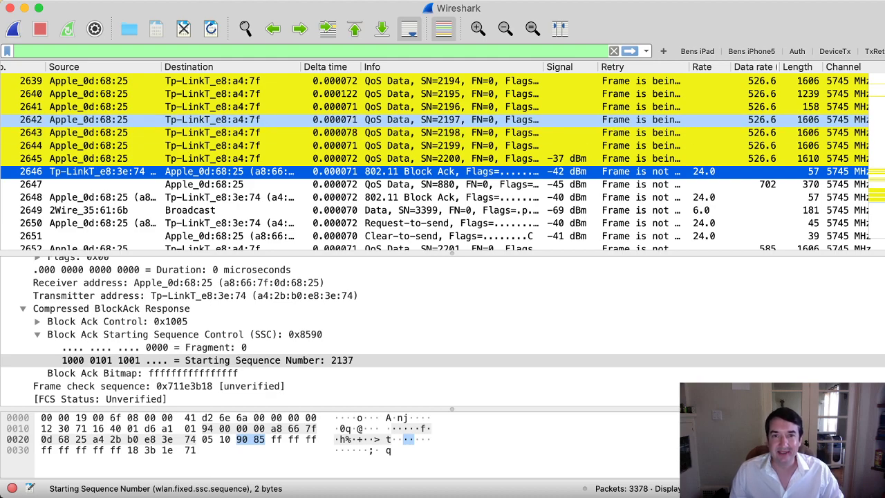
scroll(443, 159, "up", 12)
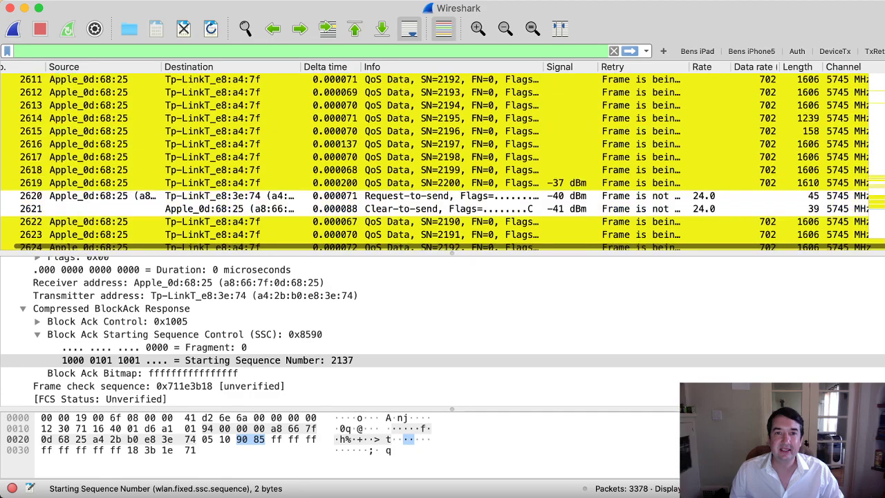
scroll(442, 121, "up", 2)
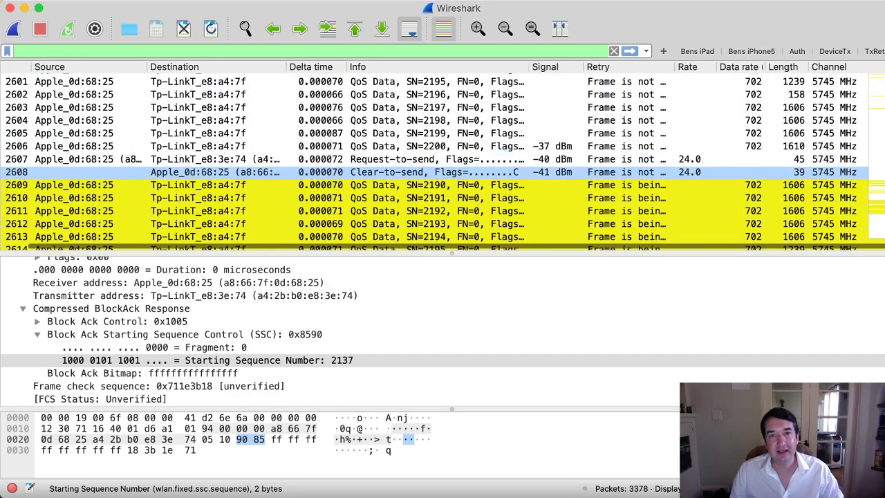
scroll(442, 123, "up", 2)
scroll(442, 123, "left", 1)
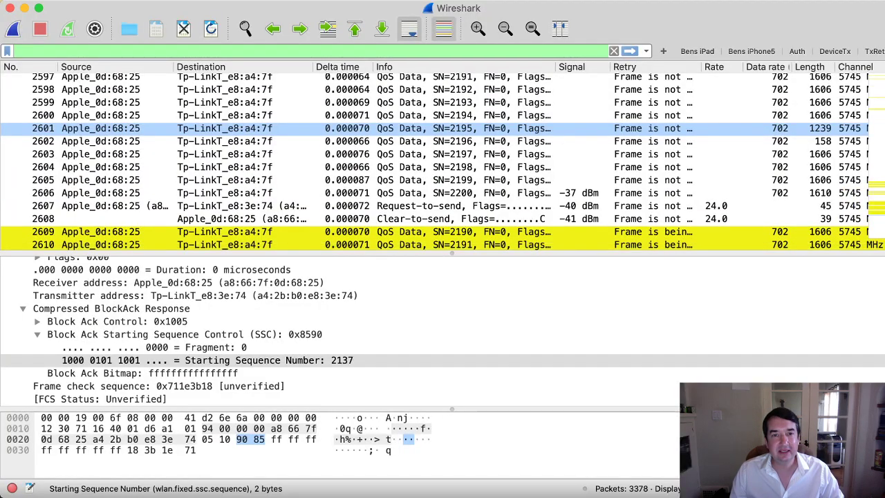
left_click(442, 178)
scroll(442, 187, "right", 1)
left_click(442, 191)
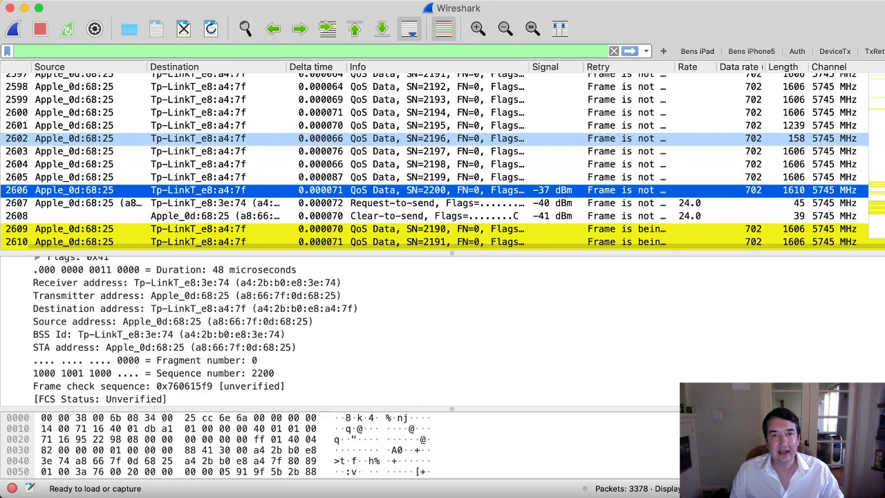
Go back to QoS Data frames 2591 and 2592 sent to the Apple client and compare their sequence numbers
scroll(443, 140, "up", 2)
scroll(443, 143, "up", 2)
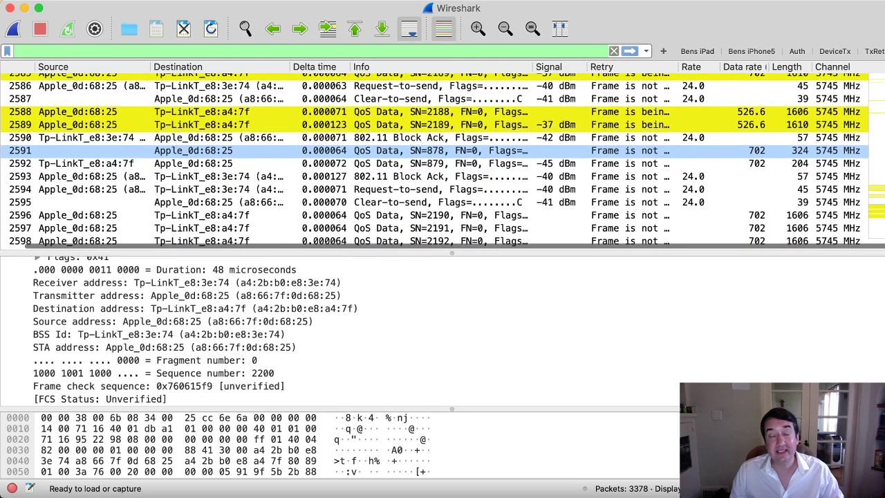
left_click(442, 150)
scroll(443, 159, "down", 1)
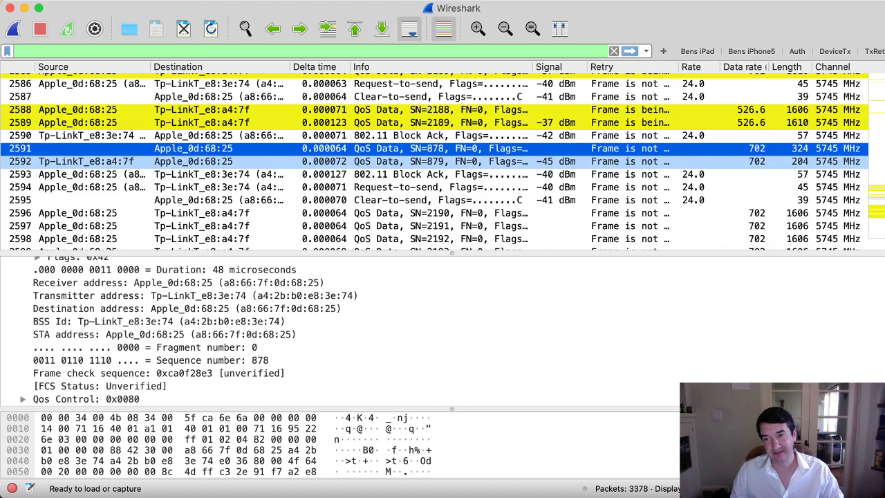
scroll(442, 161, "down", 1)
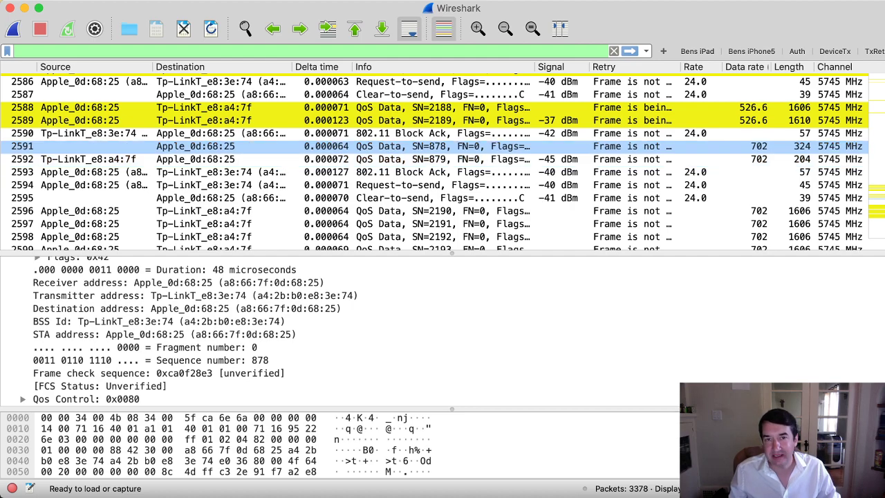
left_click(415, 145)
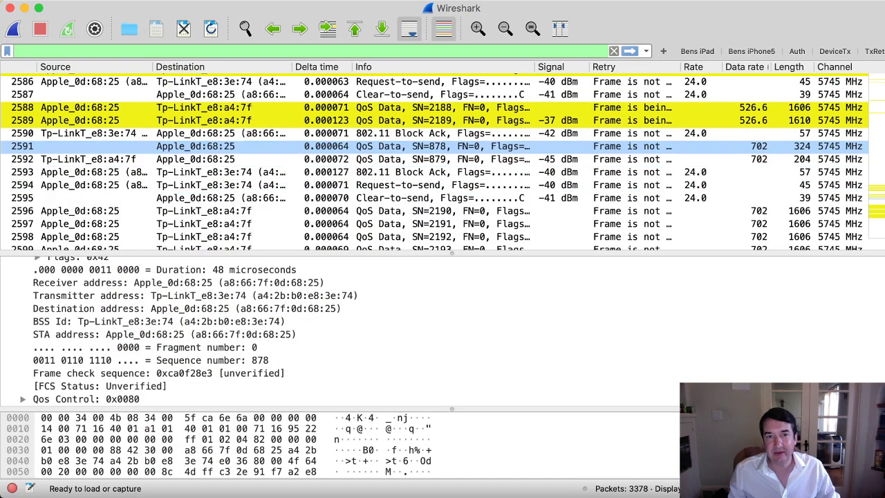
left_click(414, 159)
left_click(414, 146)
left_click(414, 159)
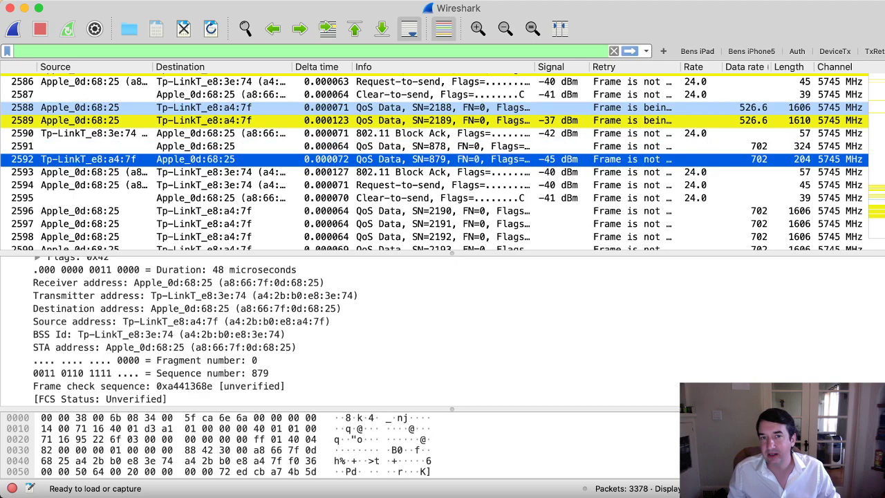
Check the sequence number of retransmitted frame 2588 against the Starting Sequence Number in Block Ack frame 2590
left_click(415, 109)
scroll(414, 111, "down", 1)
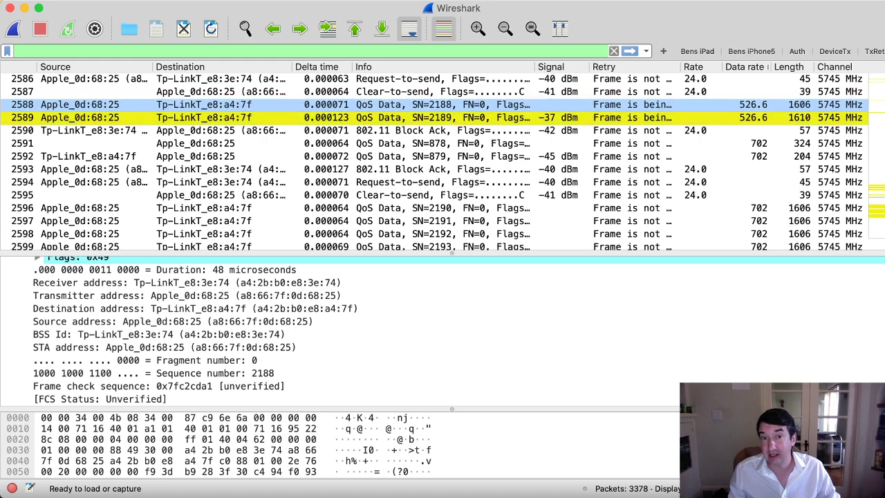
left_click(415, 129)
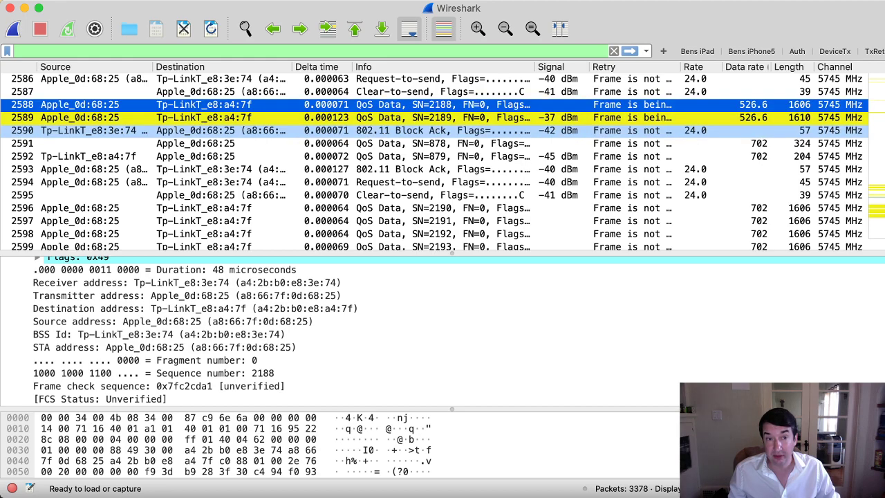
left_click(208, 360)
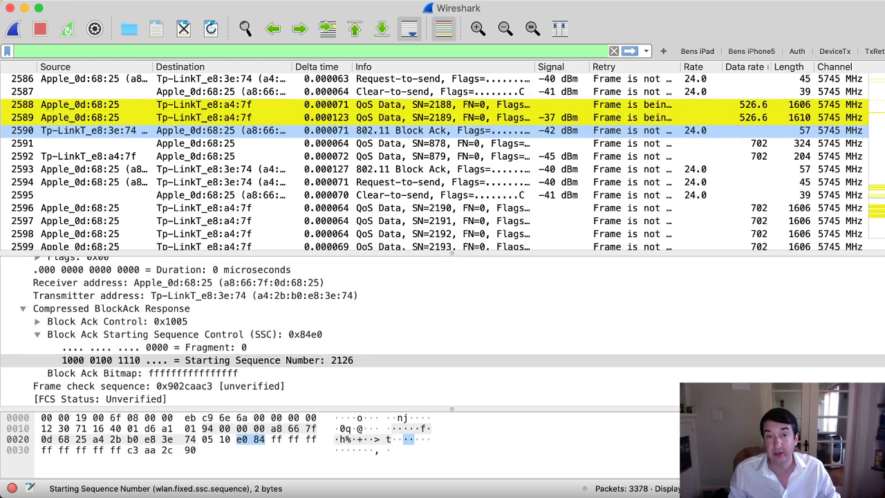
Compare QoS Data frames 2591 and 2592 with the Starting Sequence Number and bitmap in Block Ack frame 2593
left_click(415, 144)
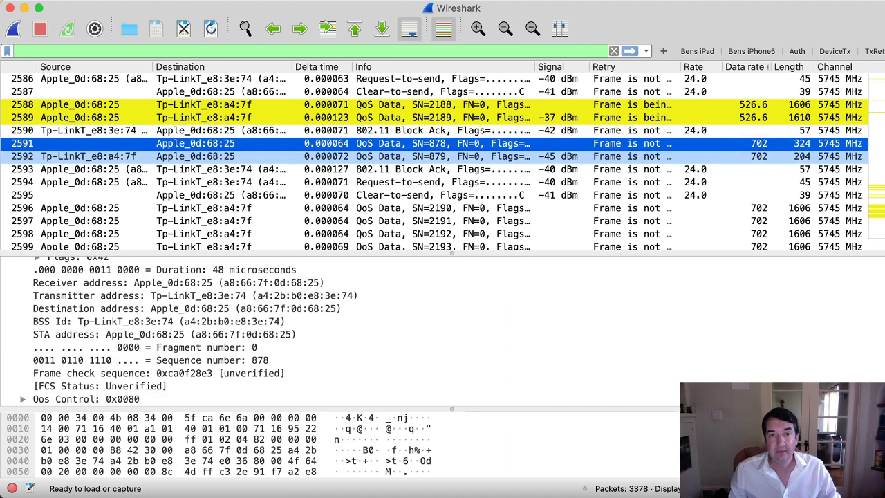
left_click(415, 169)
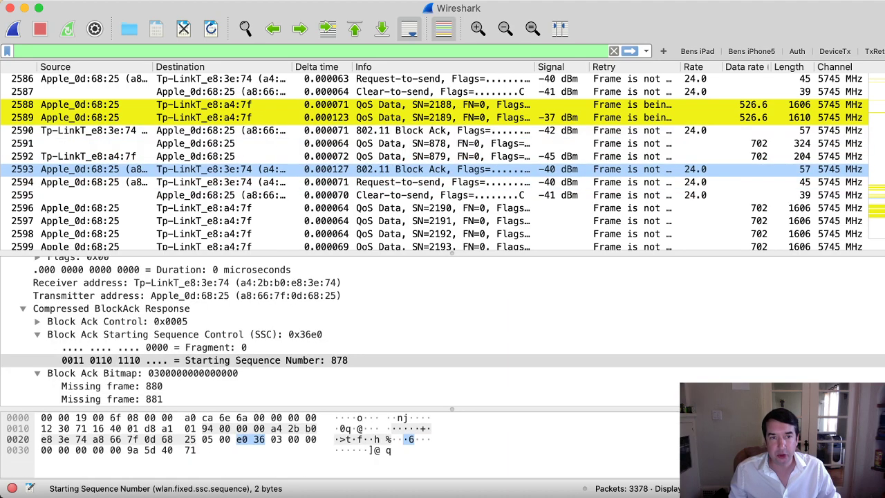
scroll(415, 169, "down", 1)
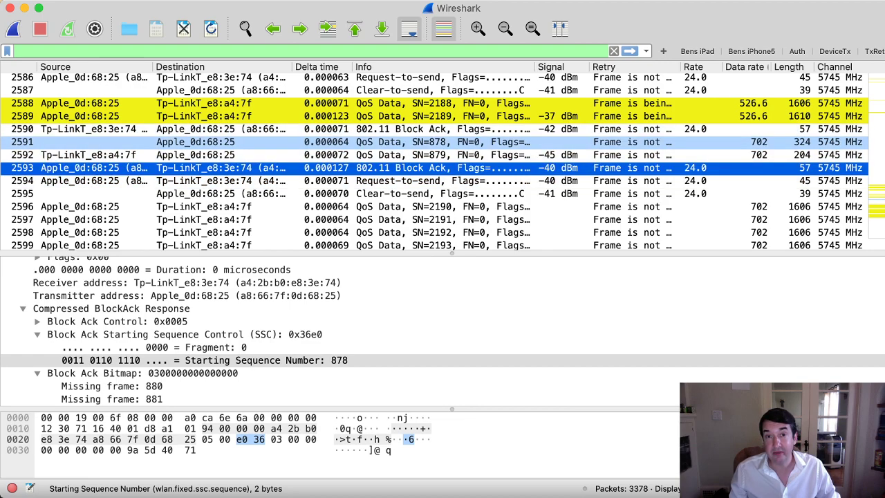
left_click(425, 141)
left_click(425, 155)
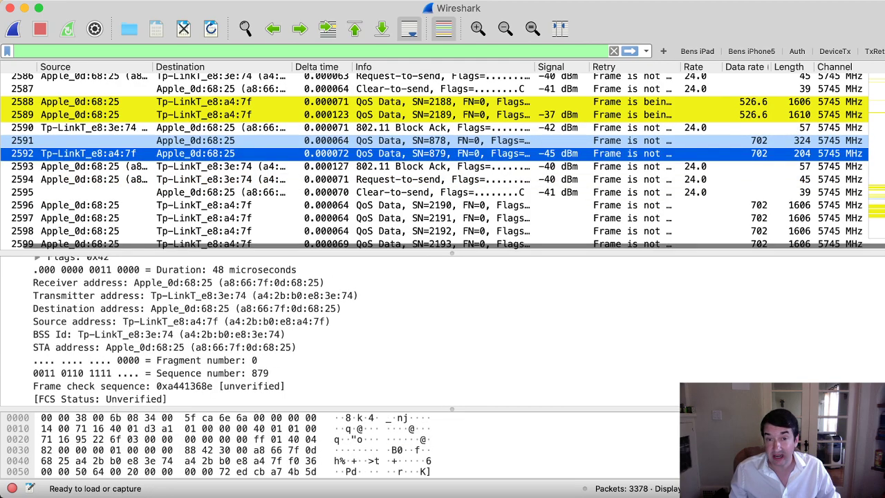
left_click(425, 142)
Trace sequence number 2190 from its first transmission in frame 2596 through retransmissions 2609, 2622 and 2635
left_click(425, 206)
scroll(425, 207, "down", 1)
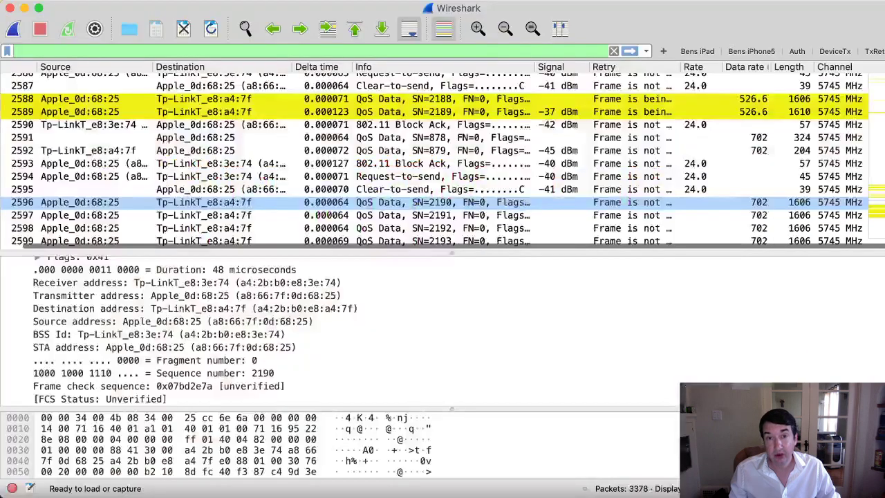
scroll(207, 206, "down", 5)
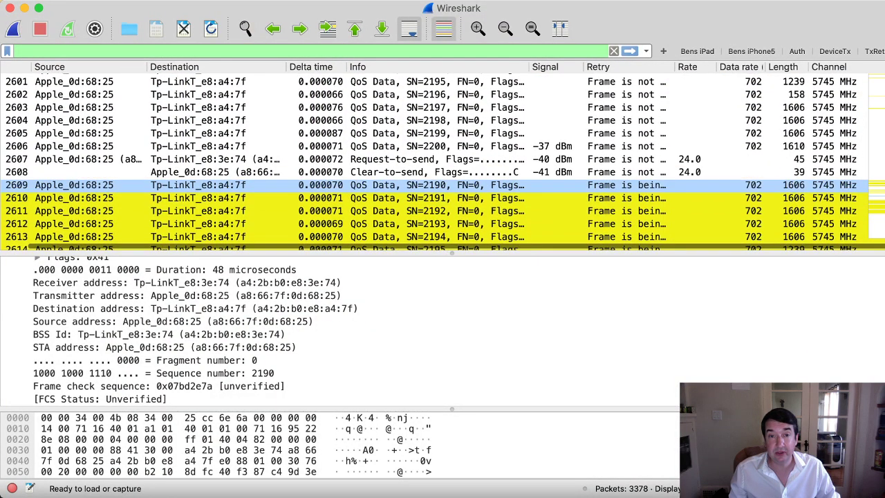
left_click(425, 185)
scroll(425, 185, "down", 5)
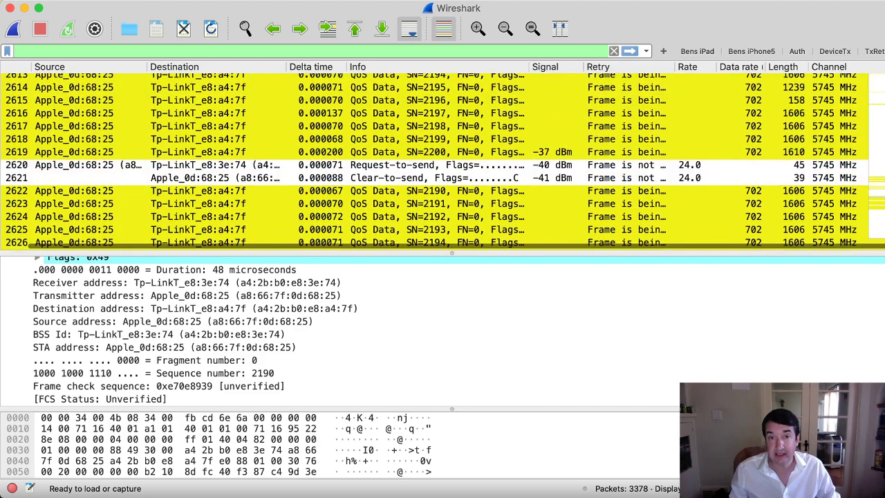
left_click(425, 191)
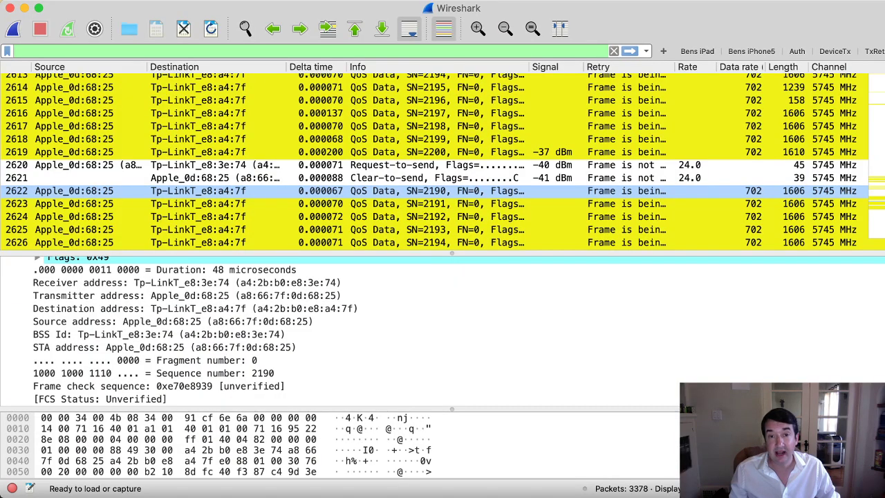
scroll(442, 161, "down", 6)
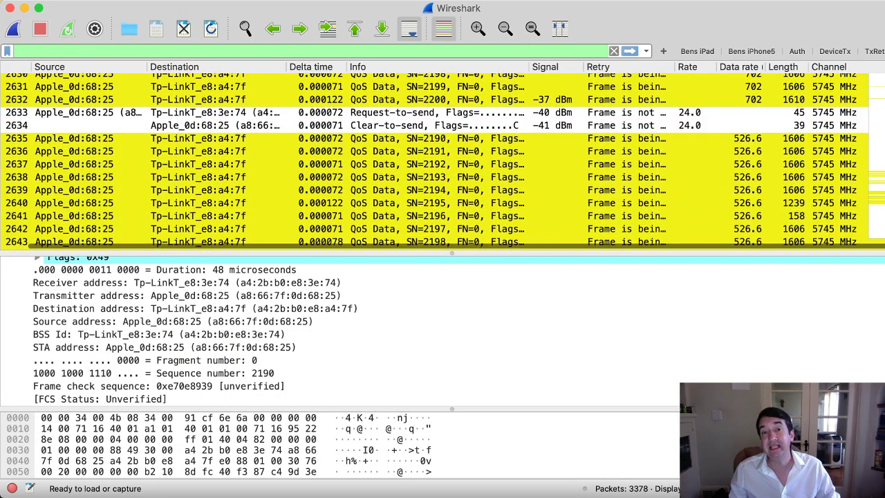
left_click(442, 139)
scroll(442, 200, "down", 1)
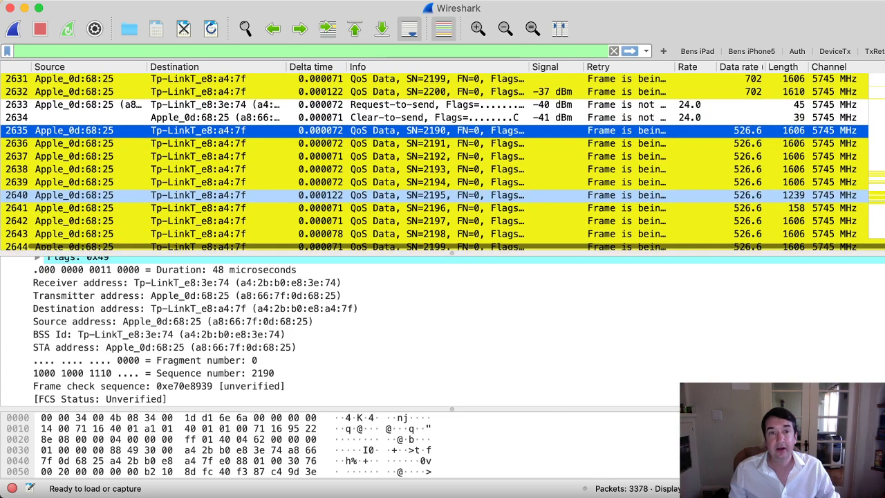
Examine Block Ack frame 2646, QoS Data frame 2647 and the Block Ack in frame 2648, checking their sequence numbers
scroll(442, 161, "down", 3)
left_click(208, 155)
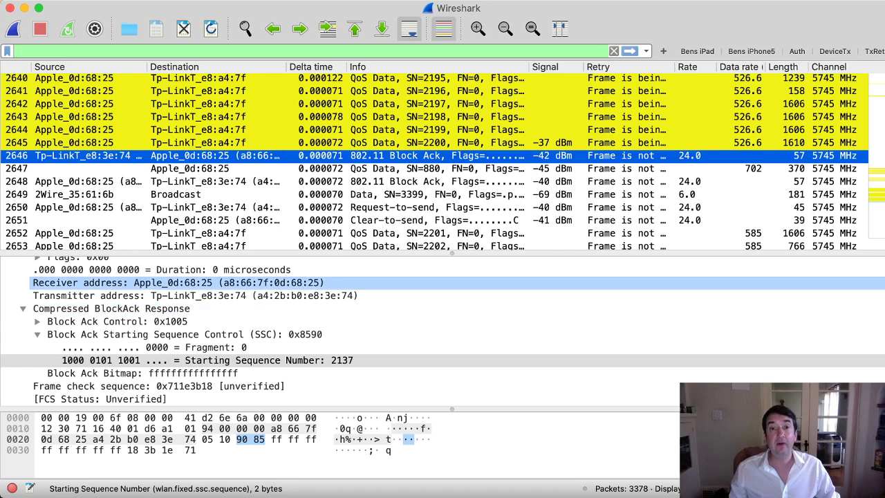
left_click(208, 169)
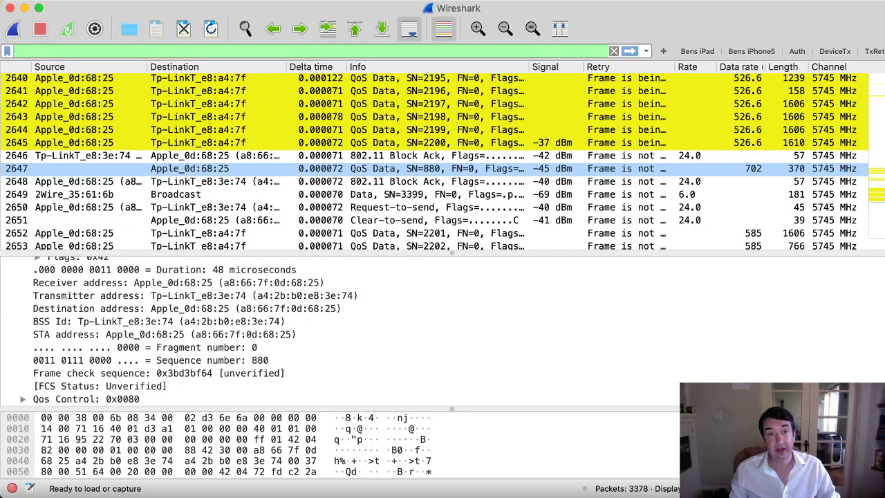
left_click(415, 181)
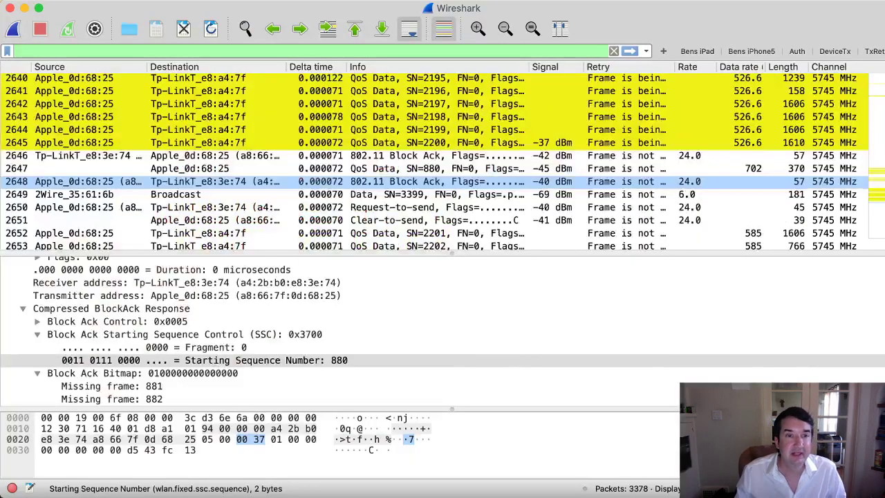
Check the Duration fields of Request-to-send frame 2650 and Clear-to-send frame 2651
key("Down")
key("Down")
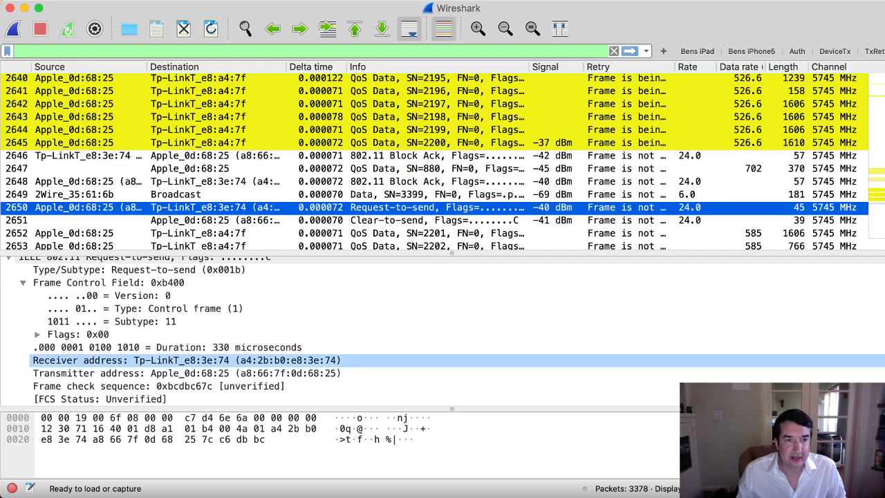
left_click(222, 348)
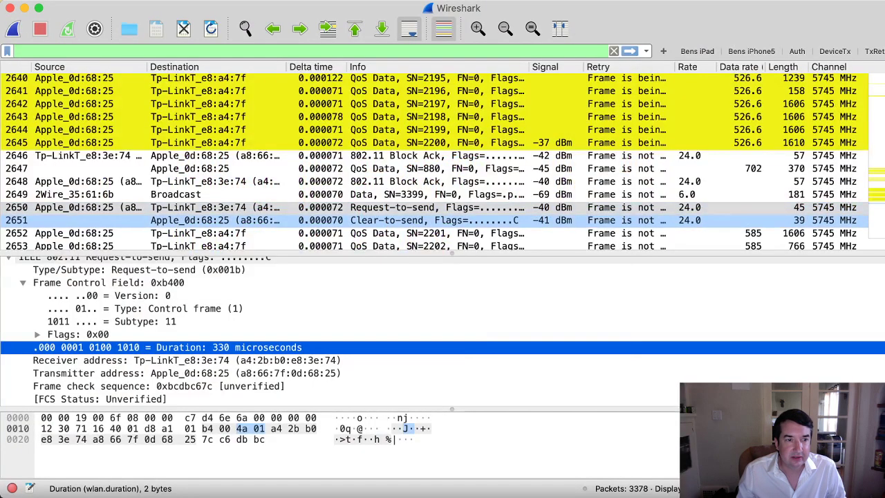
left_click(223, 220)
left_click(223, 360)
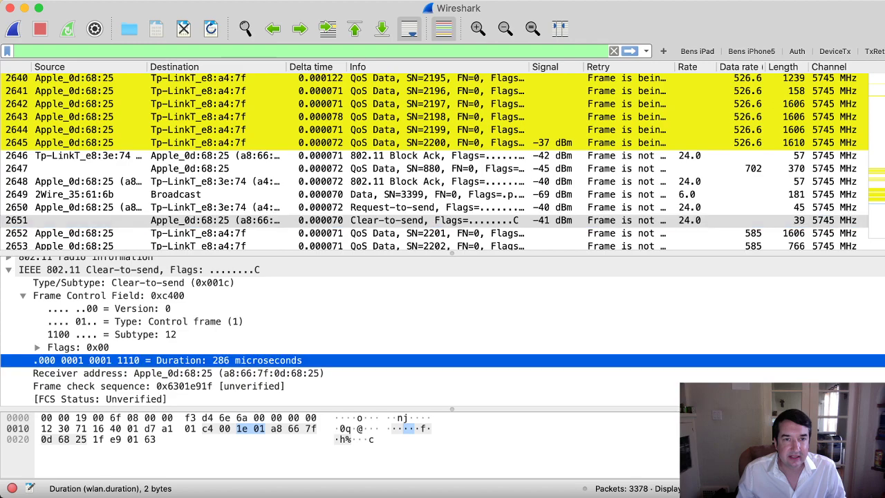
Select QoS Data frame 2652, the first of the new burst, and check its duration and data rate
scroll(222, 181, "down", 4)
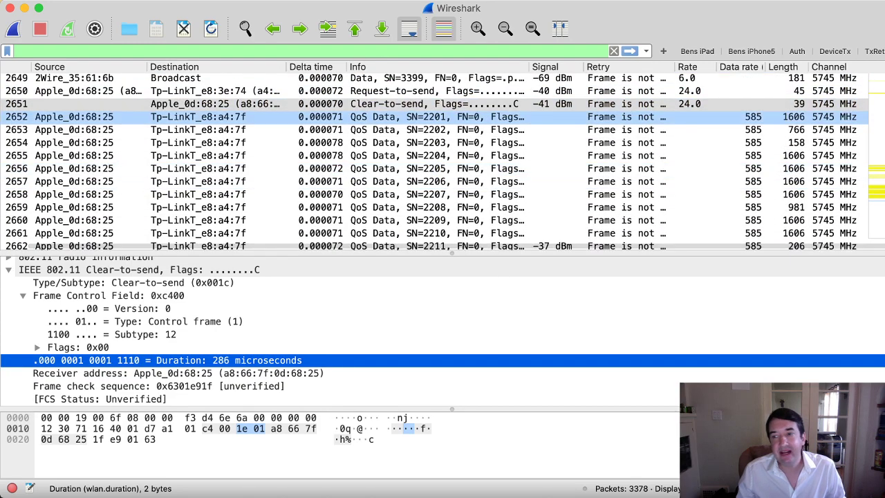
left_click(223, 117)
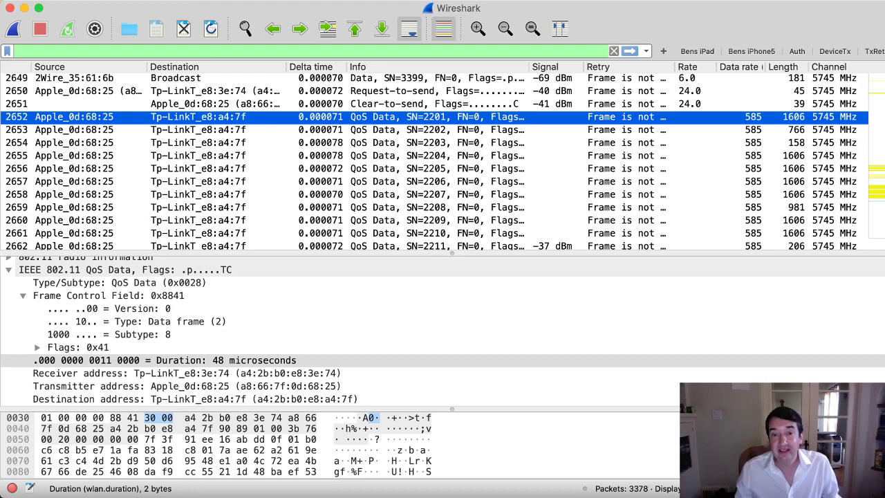
key("super+Tab")
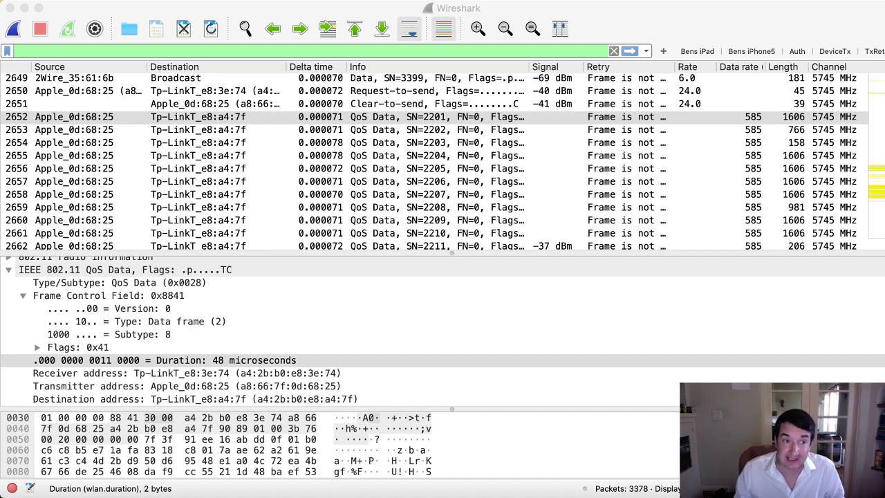
left_click(197, 117)
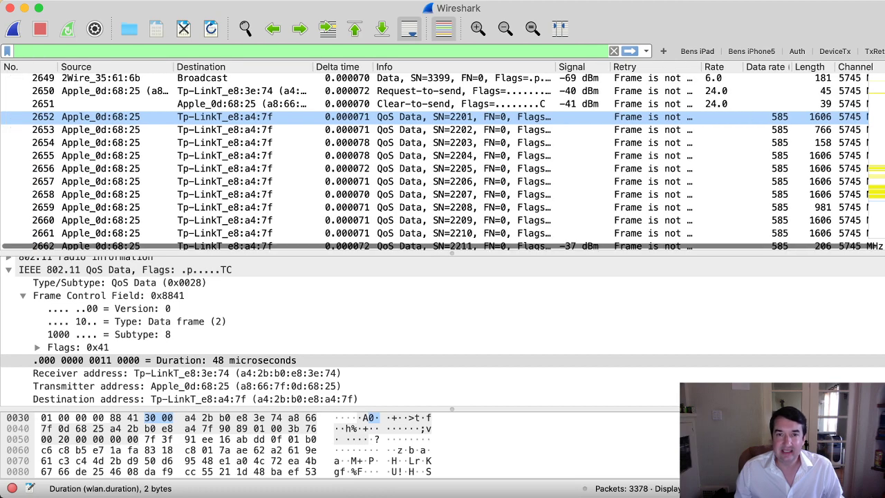
left_click(74, 116)
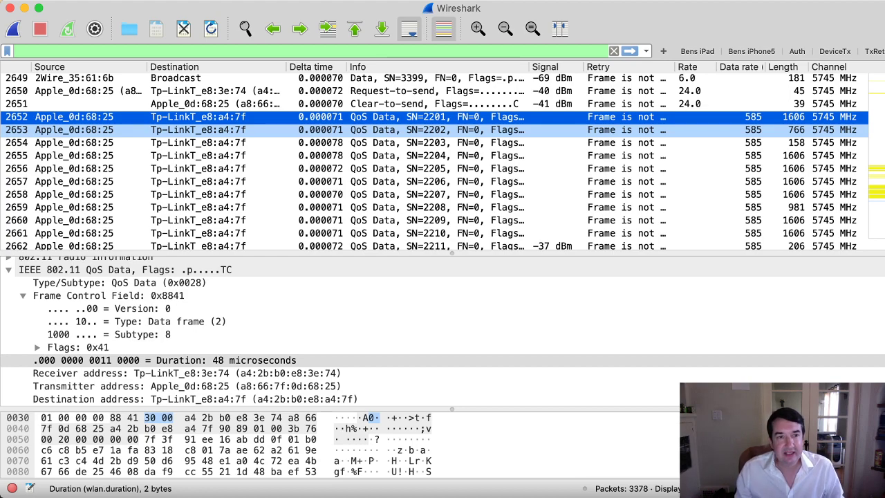
Compare QoS Data frame 2662, the last of the burst, with the Block Ack in frame 2663
scroll(442, 195, "down", 3)
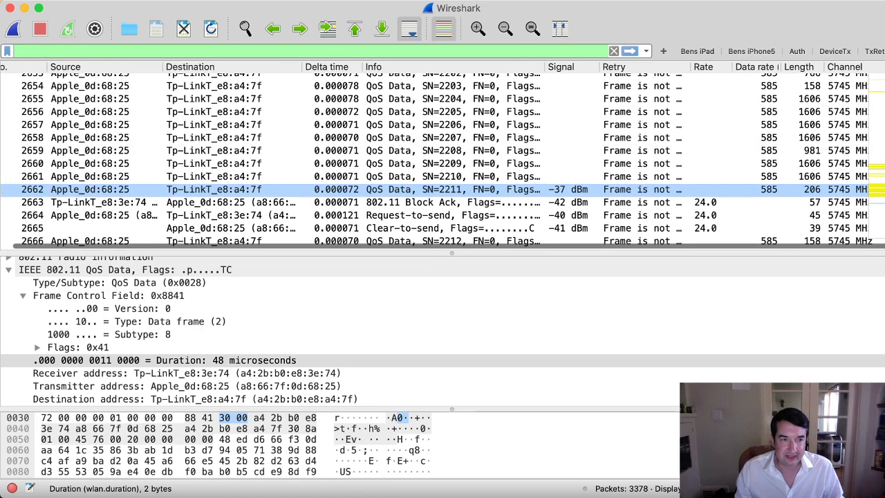
left_click(21, 206)
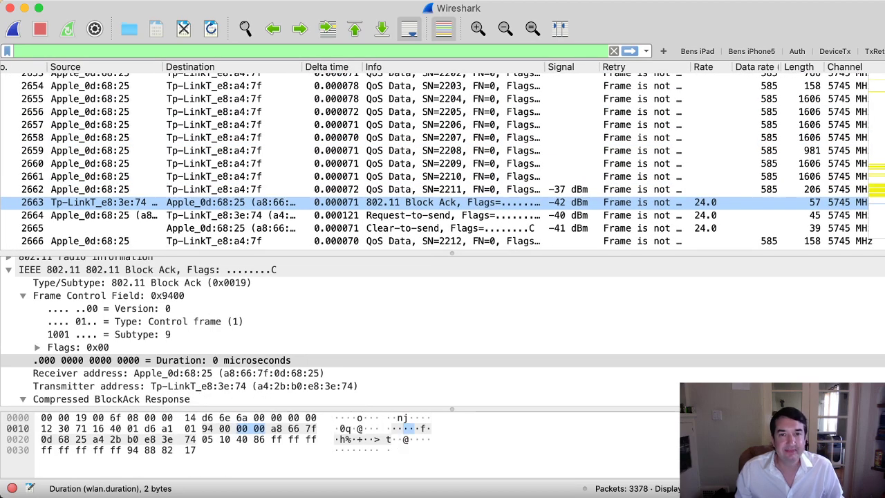
scroll(443, 202, "right", 1)
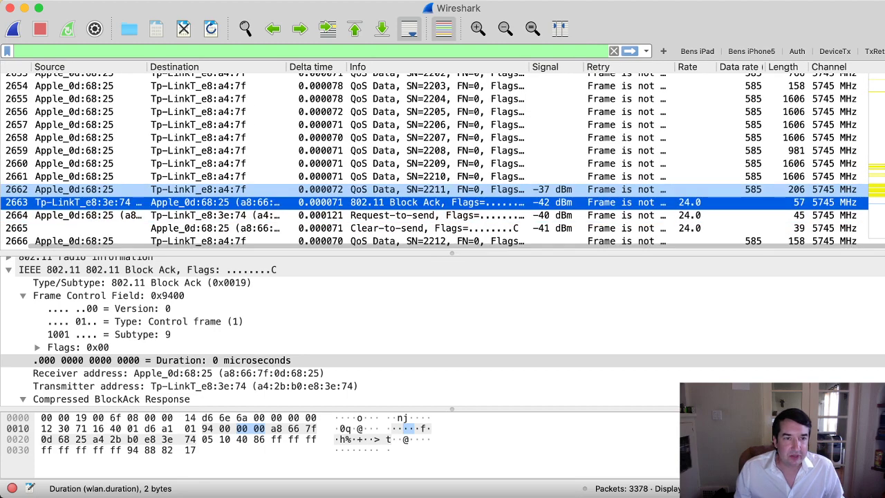
left_click(442, 189)
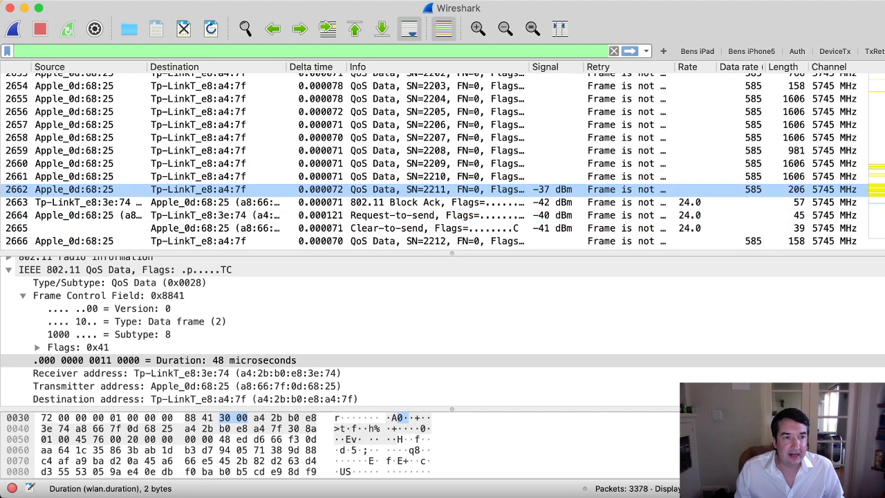
Inspect the Starting Sequence Number field in the compressed BlockAck response of frame 2663
left_click(346, 203)
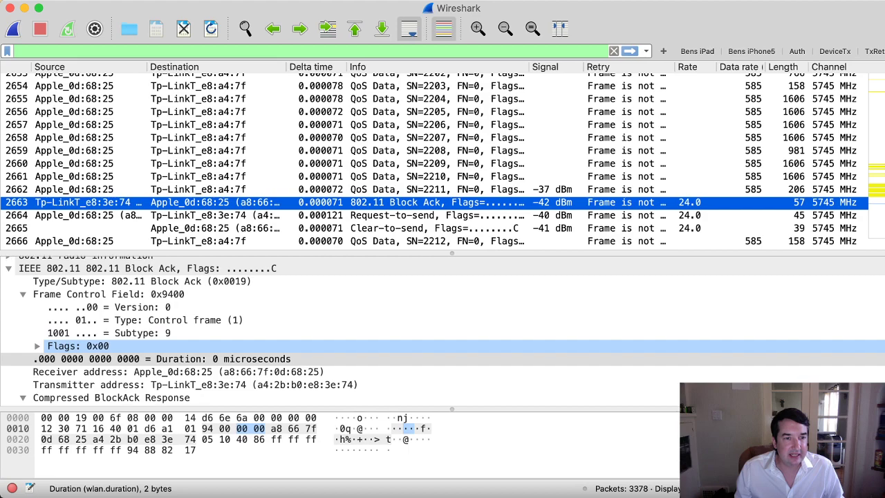
scroll(207, 345, "down", 3)
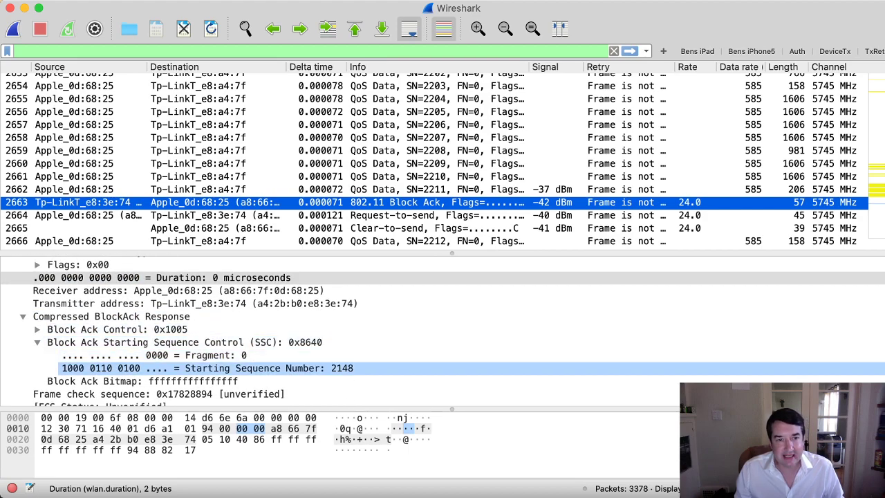
left_click(207, 368)
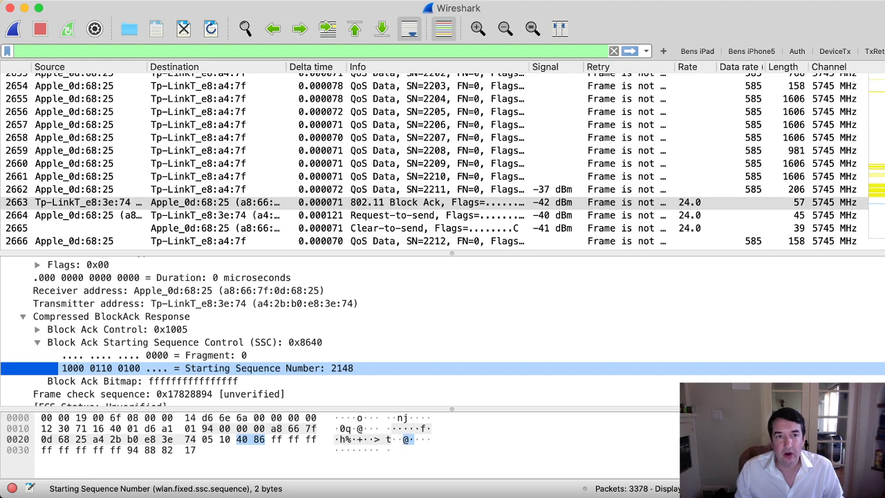
Switch from Wireshark to another open application
key("super+Tab")
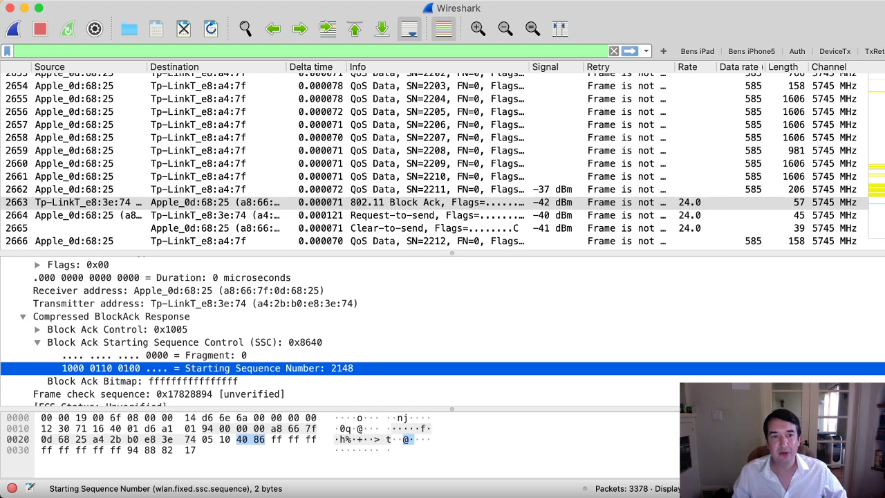
key("super+Tab")
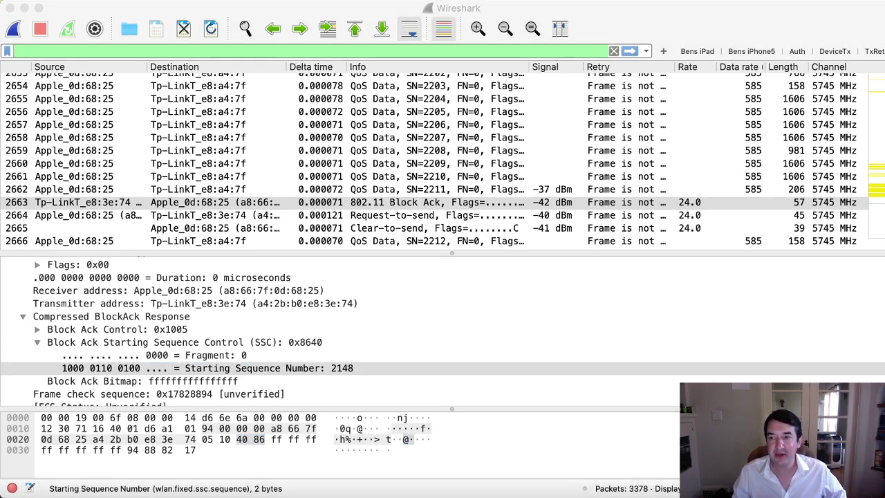